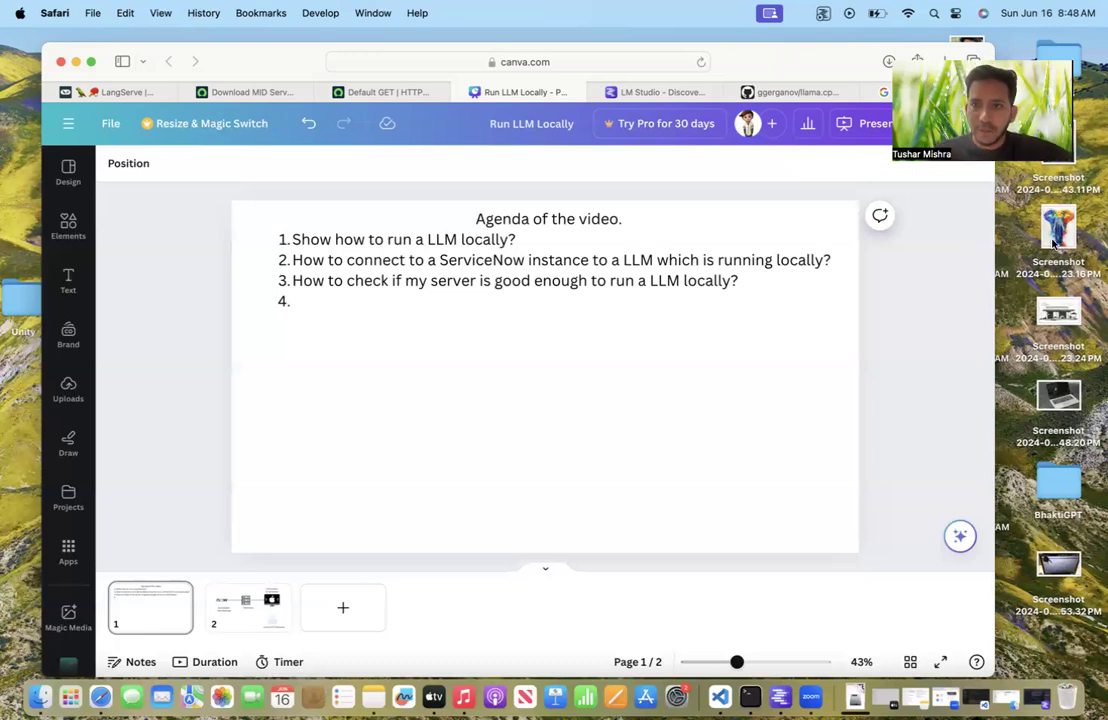
Review the llama.cpp GitHub repository and the features and command line options in its HTTP Server README, then return to the search results.
click(795, 92)
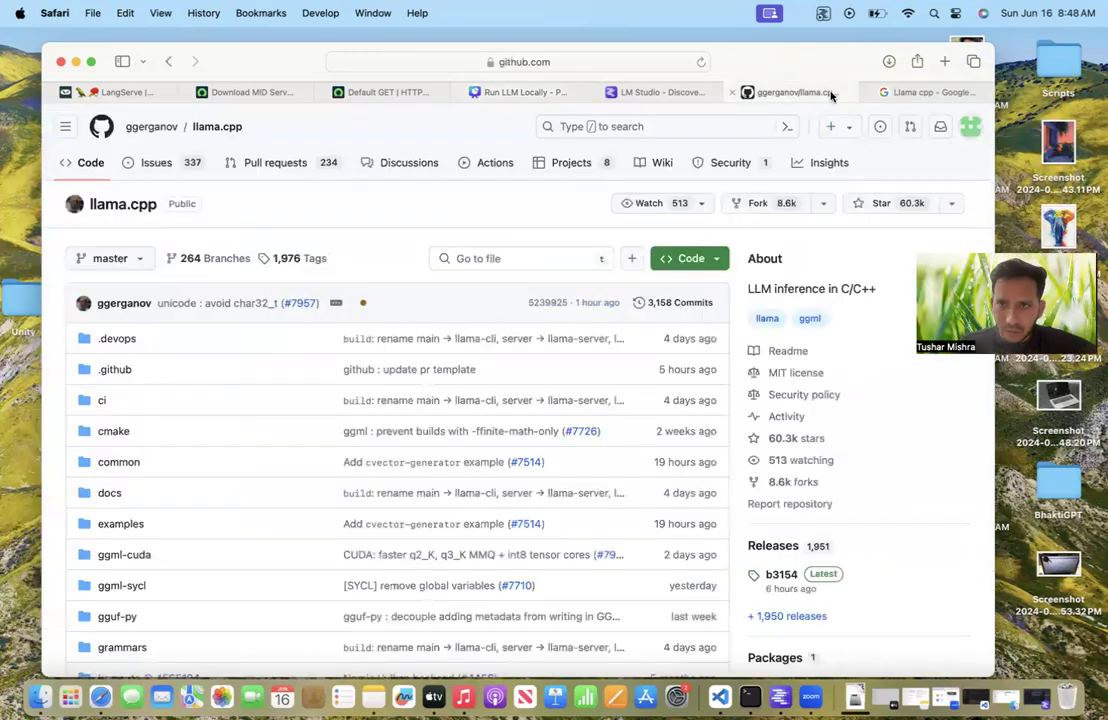
click(926, 92)
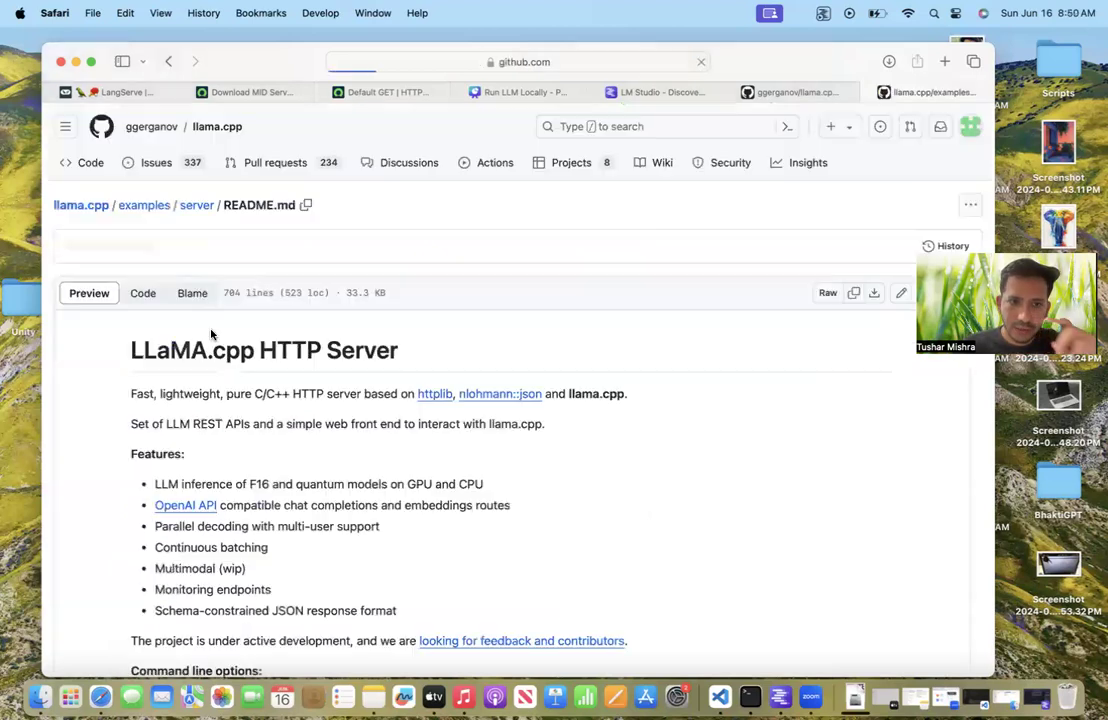
scroll(331, 428, down, 3)
scroll(331, 428, down, 4)
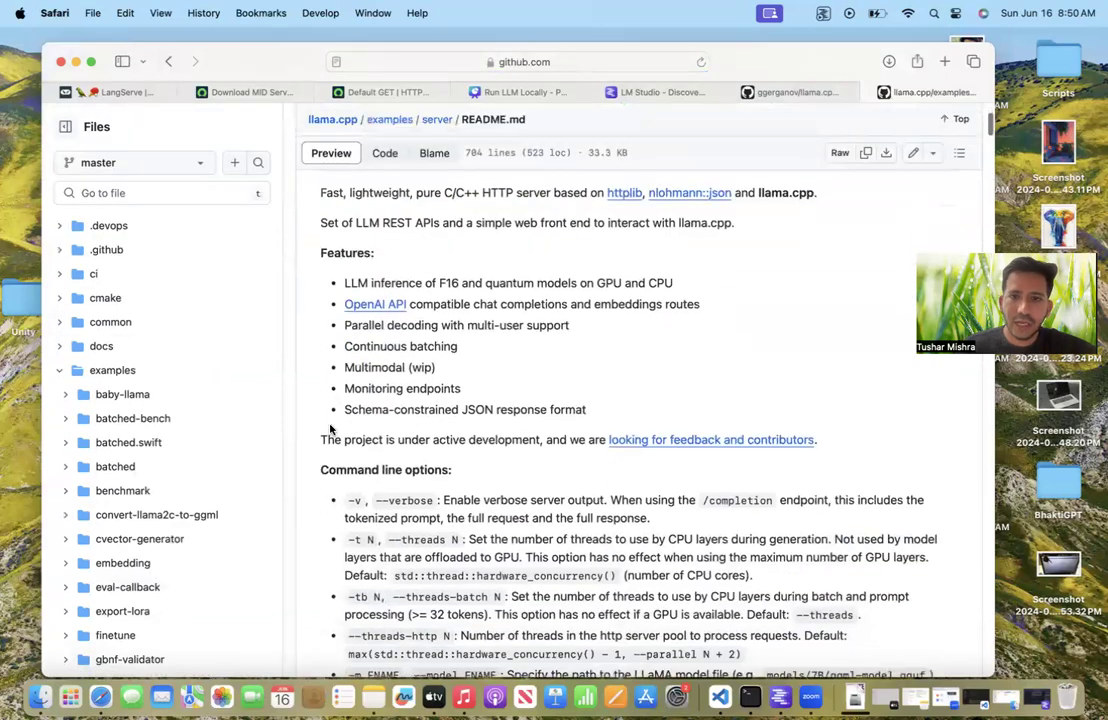
scroll(556, 242, down, 3)
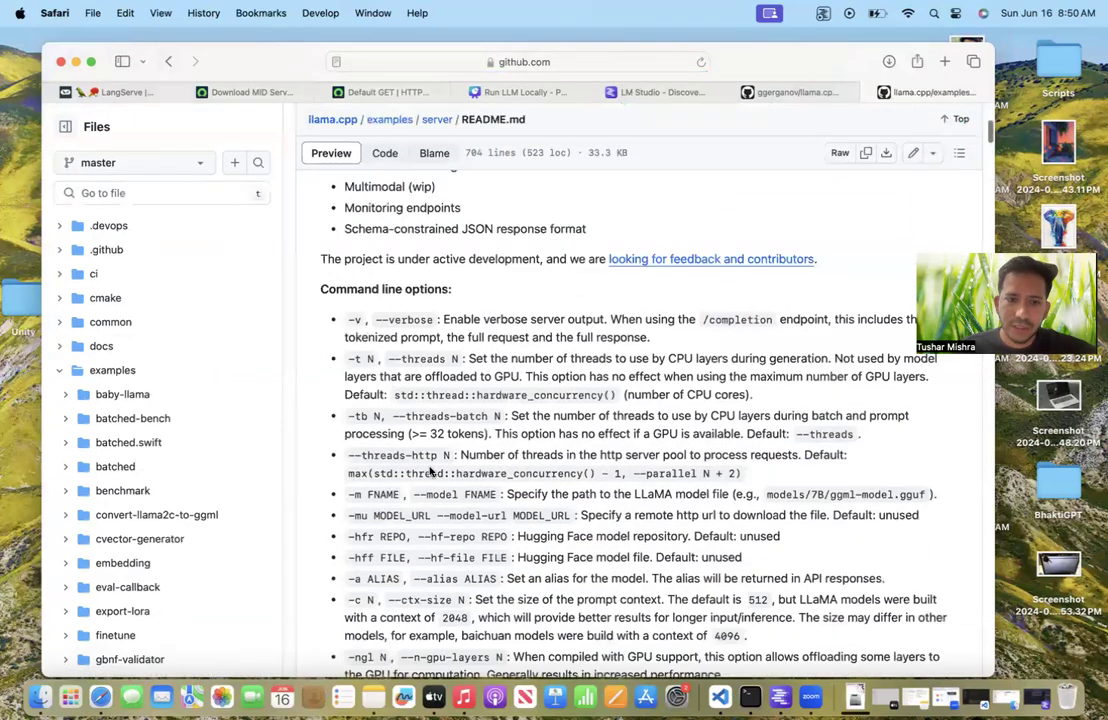
scroll(430, 466, down, 10)
scroll(430, 466, down, 6)
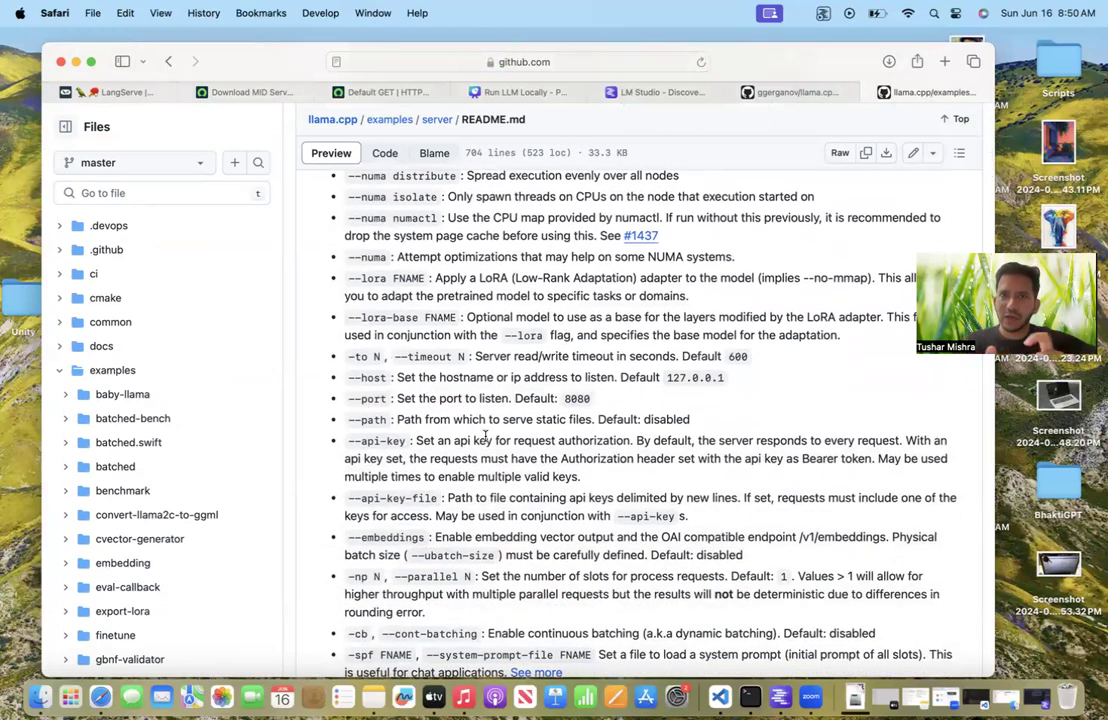
click(168, 61)
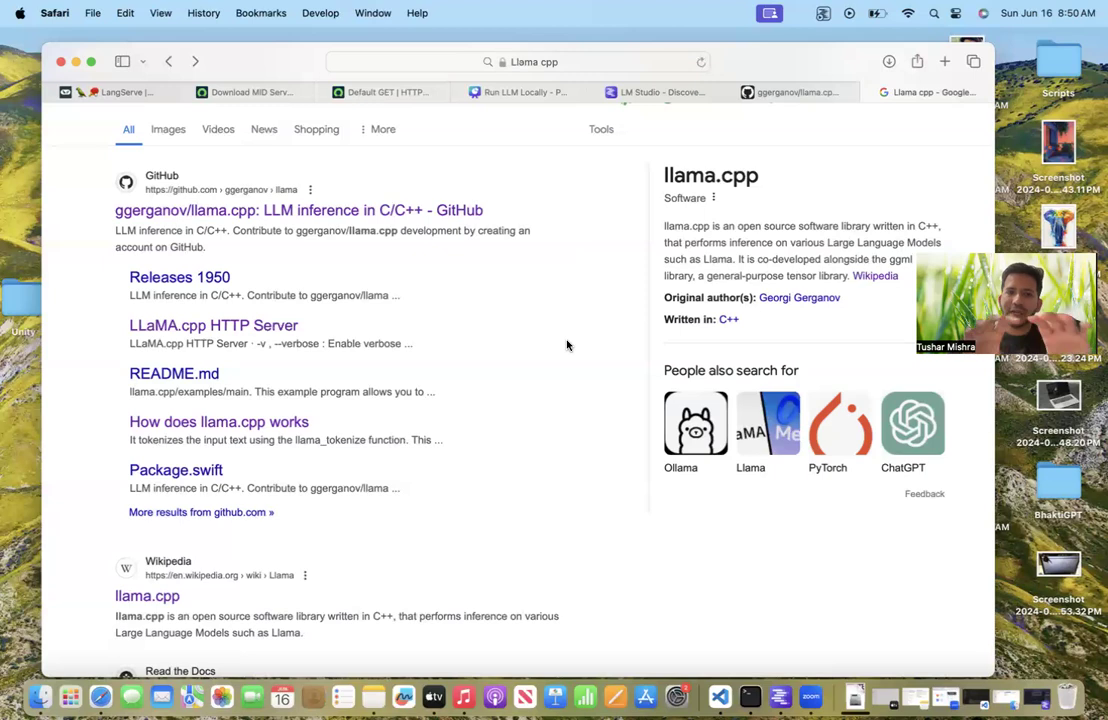
Examine the LM Studio download page at lmstudio.ai and check the browser's downloads for the LM Studio installer.
click(645, 91)
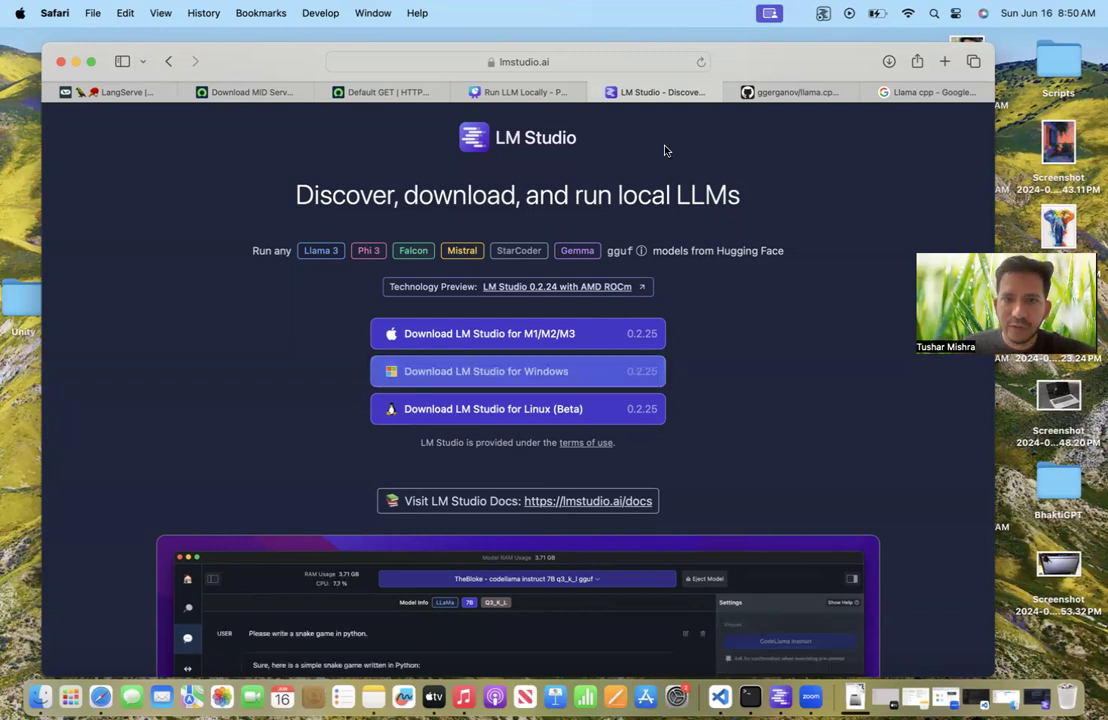
click(587, 67)
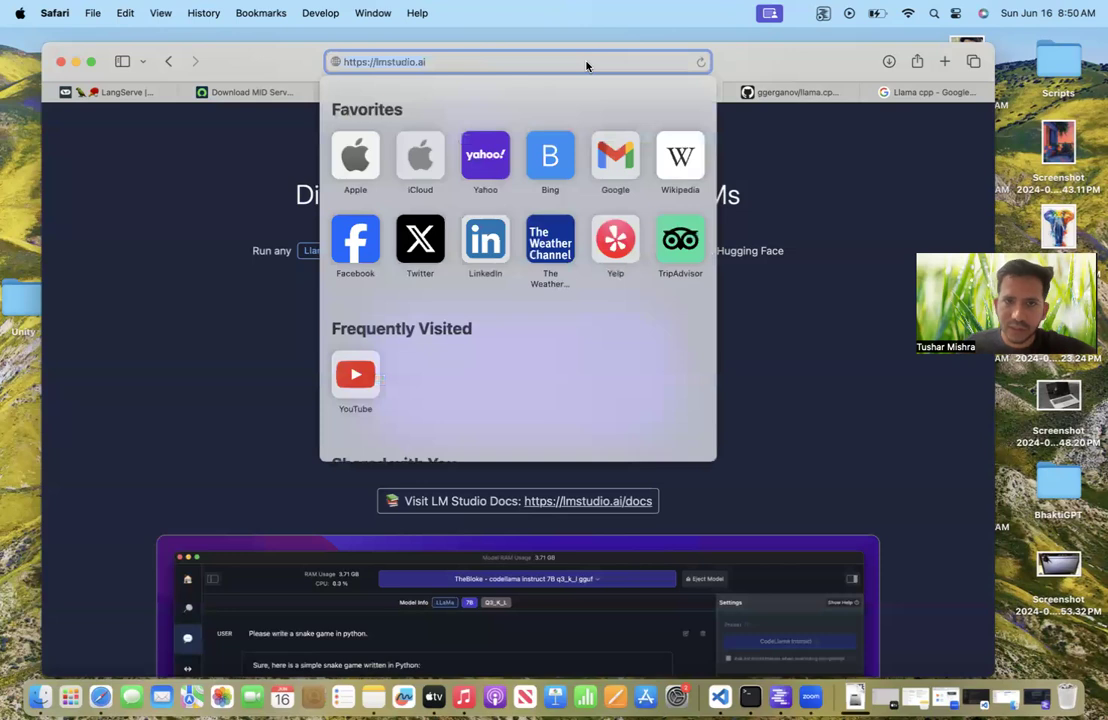
click(811, 197)
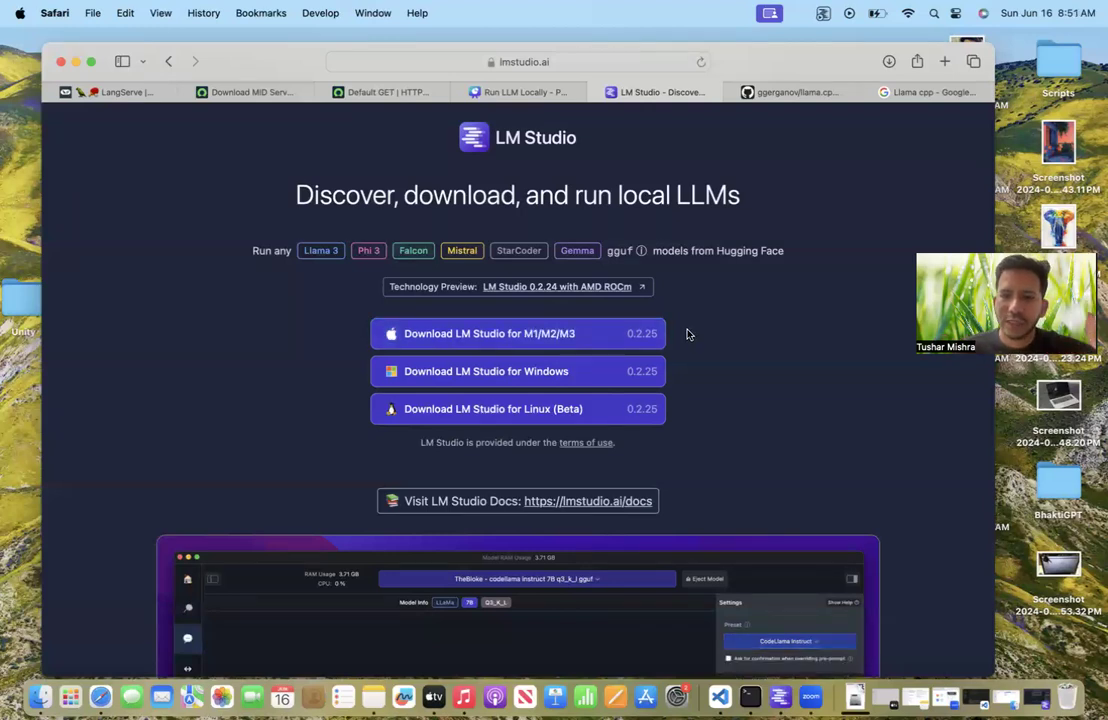
click(889, 61)
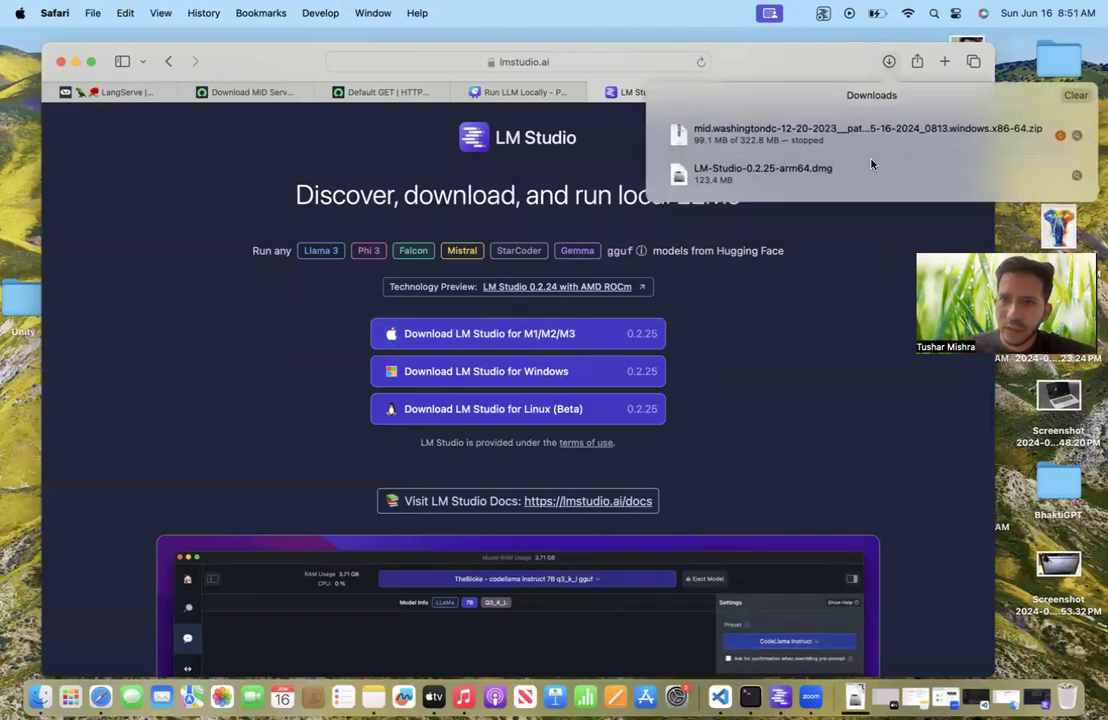
drag(758, 178, 695, 165)
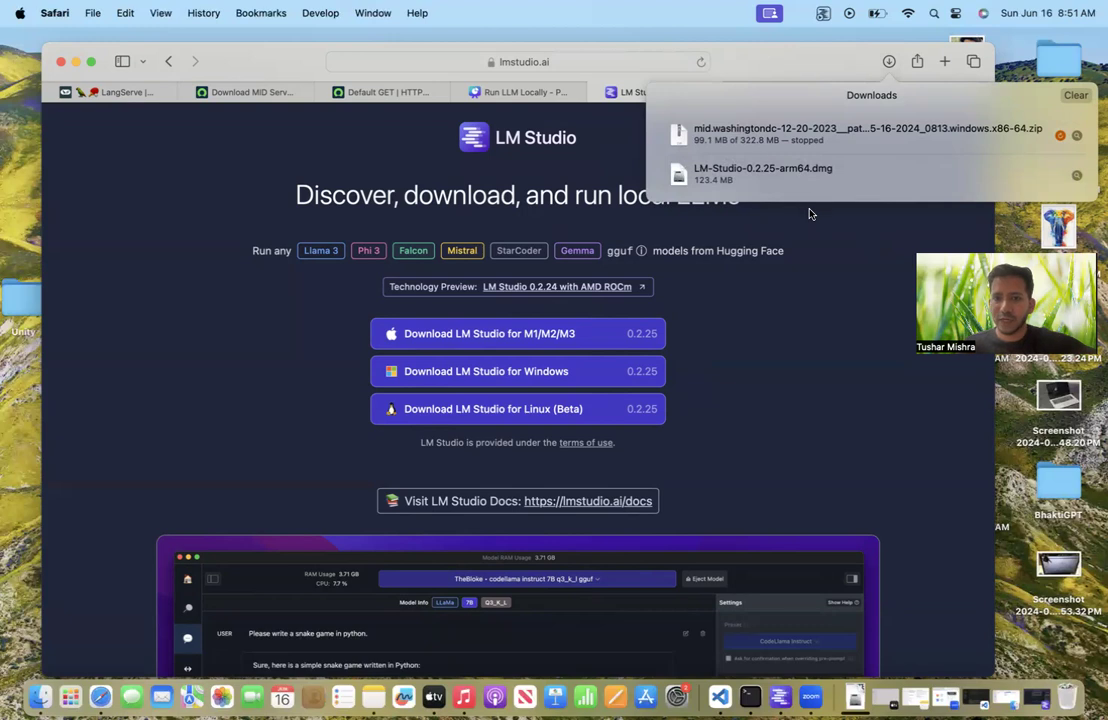
click(797, 322)
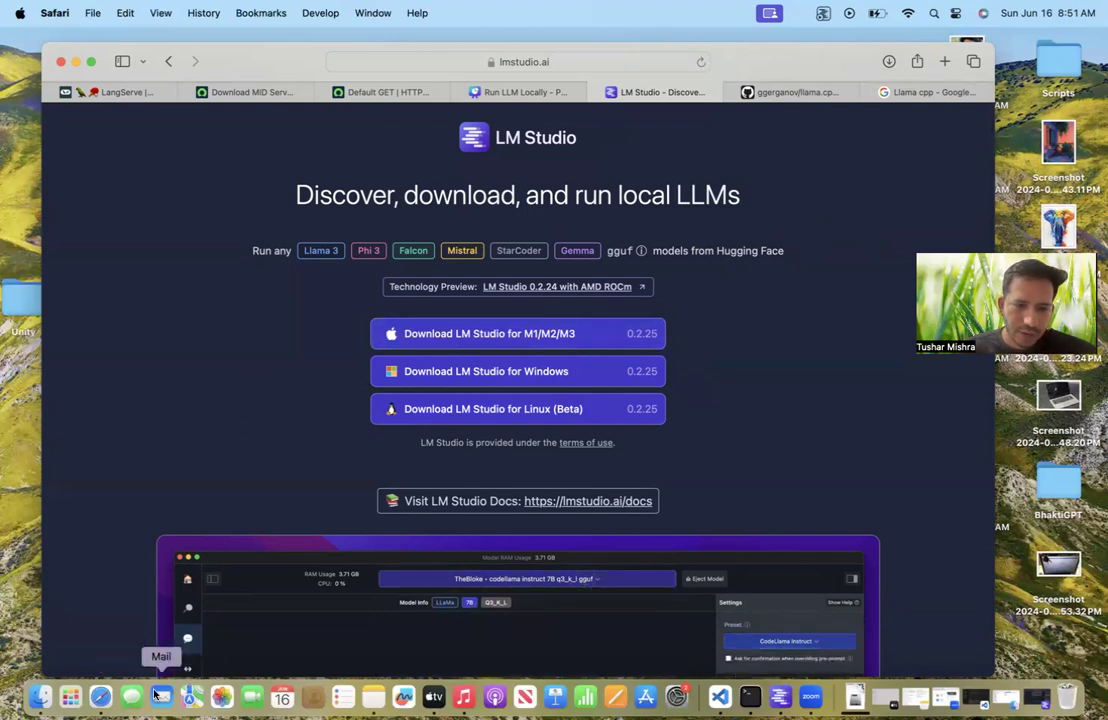
Switch to the LM Studio desktop app and open its home page.
click(70, 697)
click(162, 268)
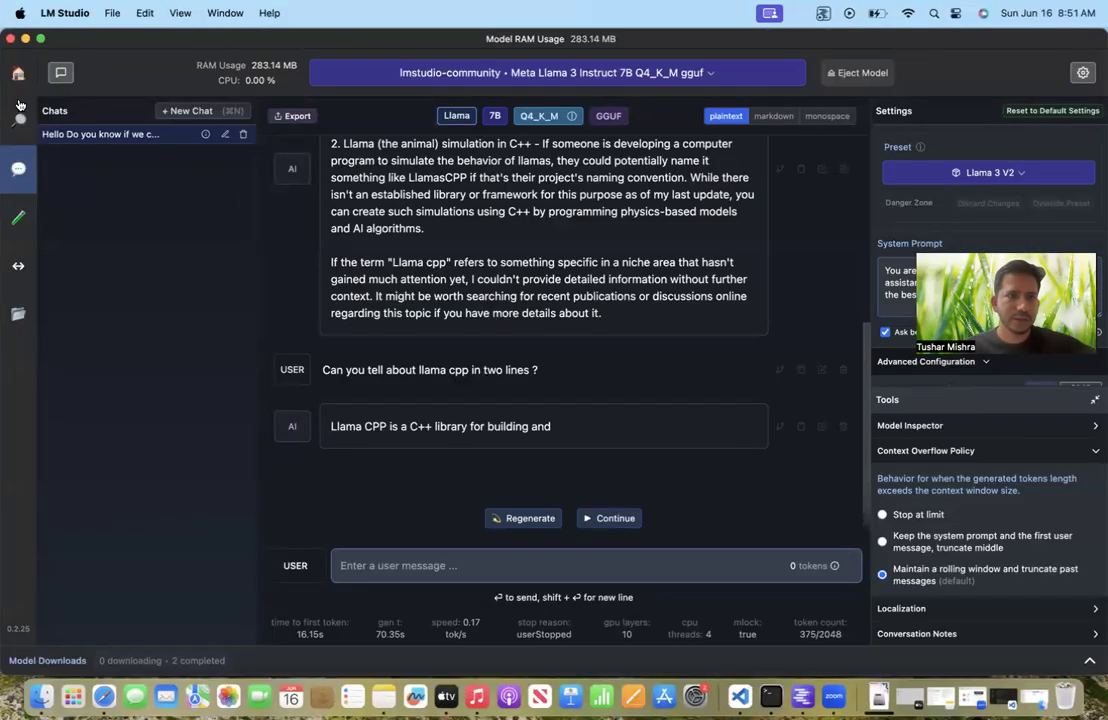
click(18, 73)
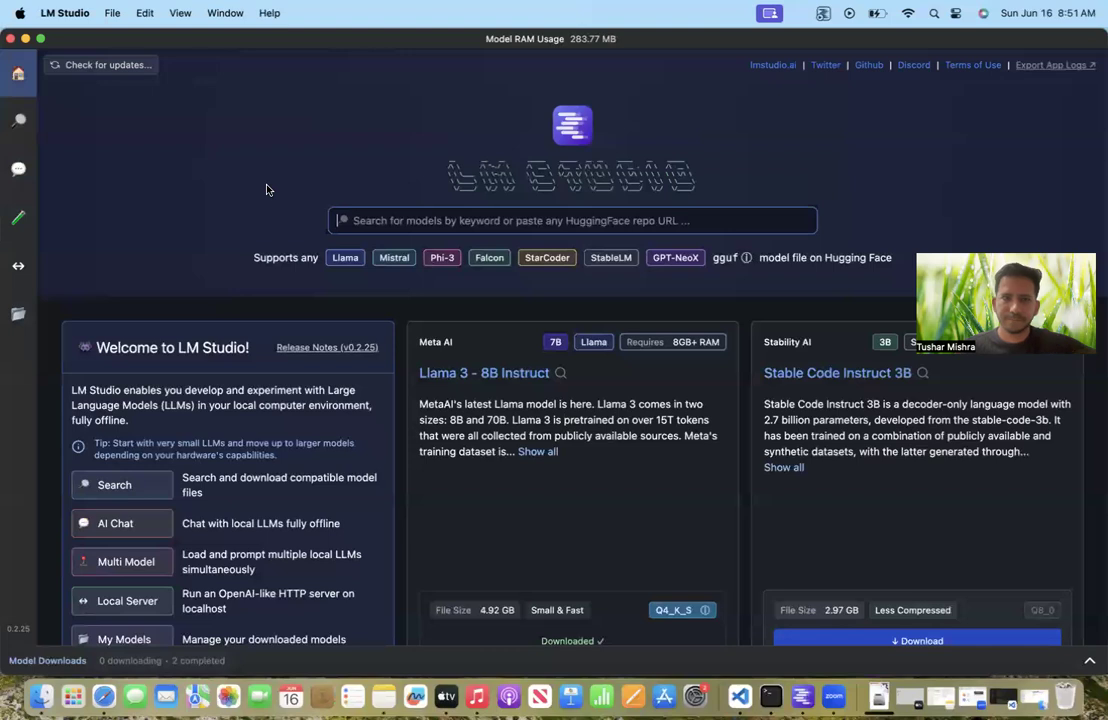
click(17, 74)
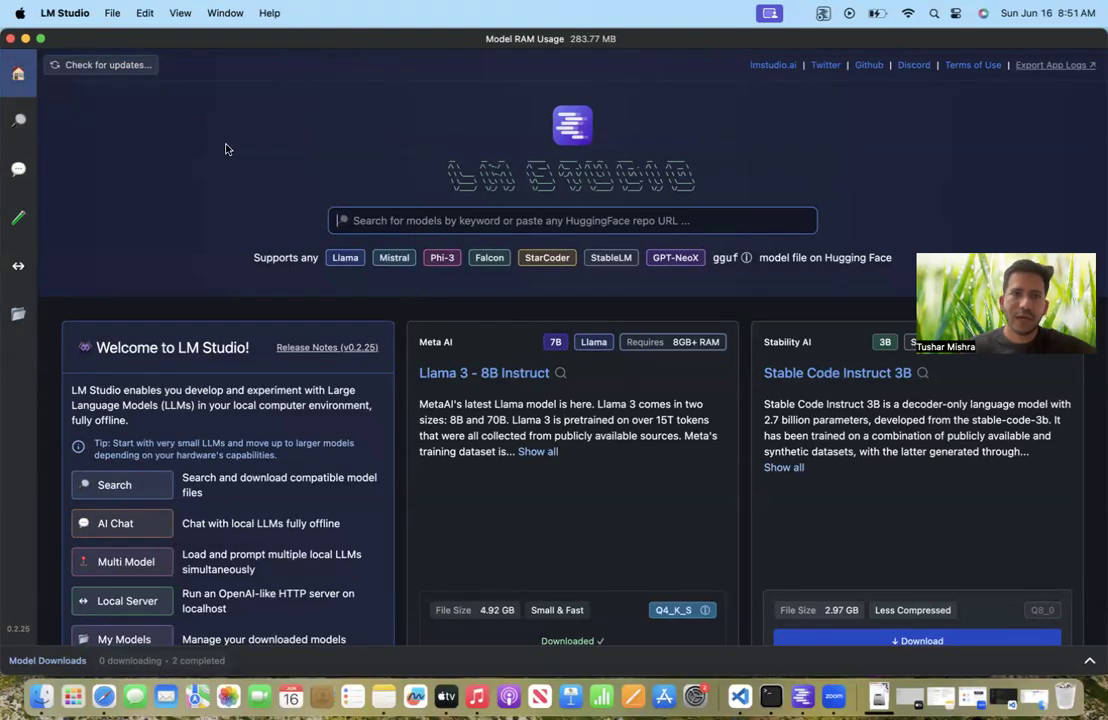
Examine the featured models on the home page, comparing their file sizes, RAM requirements and download status.
scroll(676, 503, down, 3)
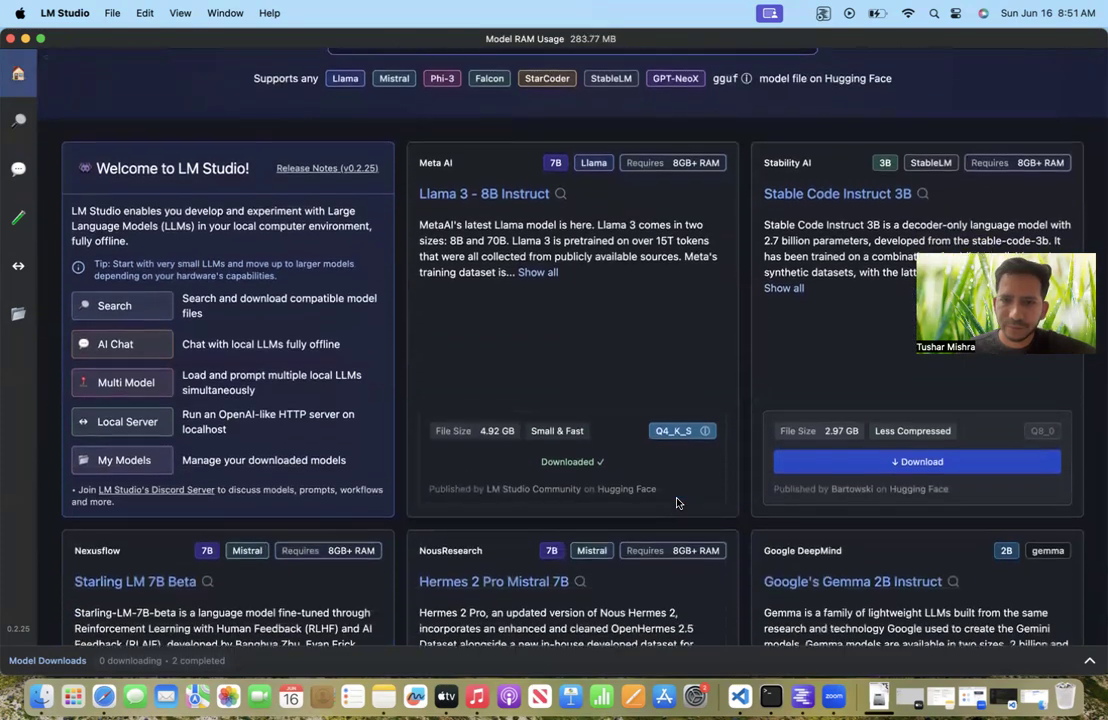
scroll(680, 502, up, 1)
scroll(655, 467, down, 5)
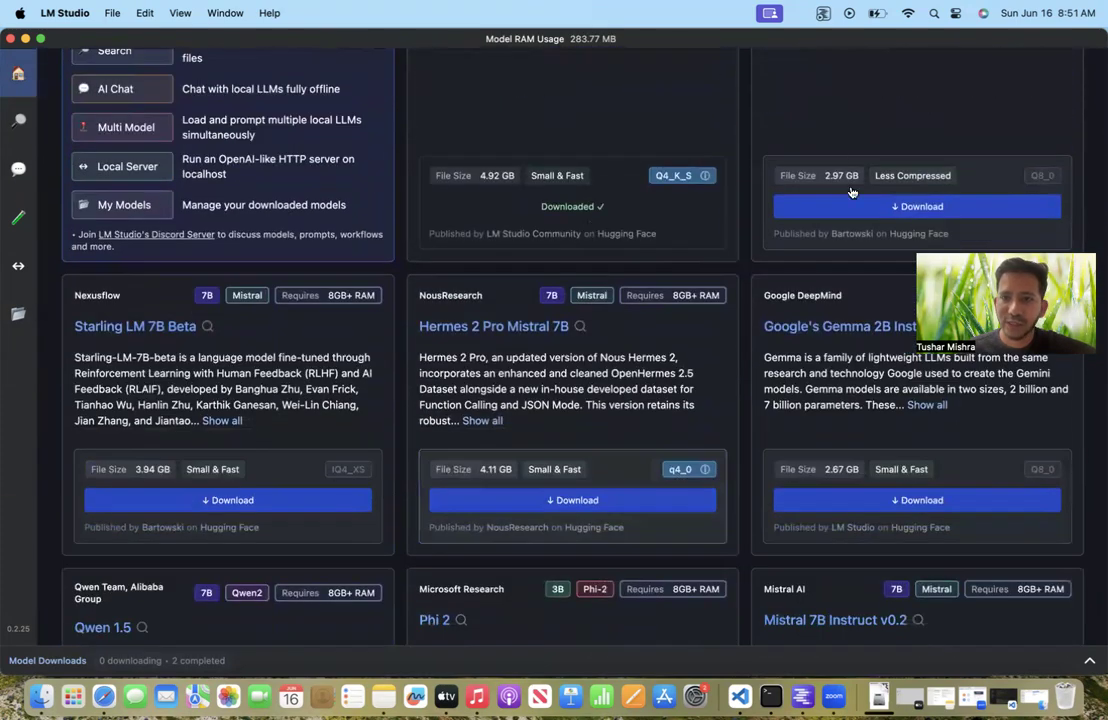
scroll(645, 421, up, 5)
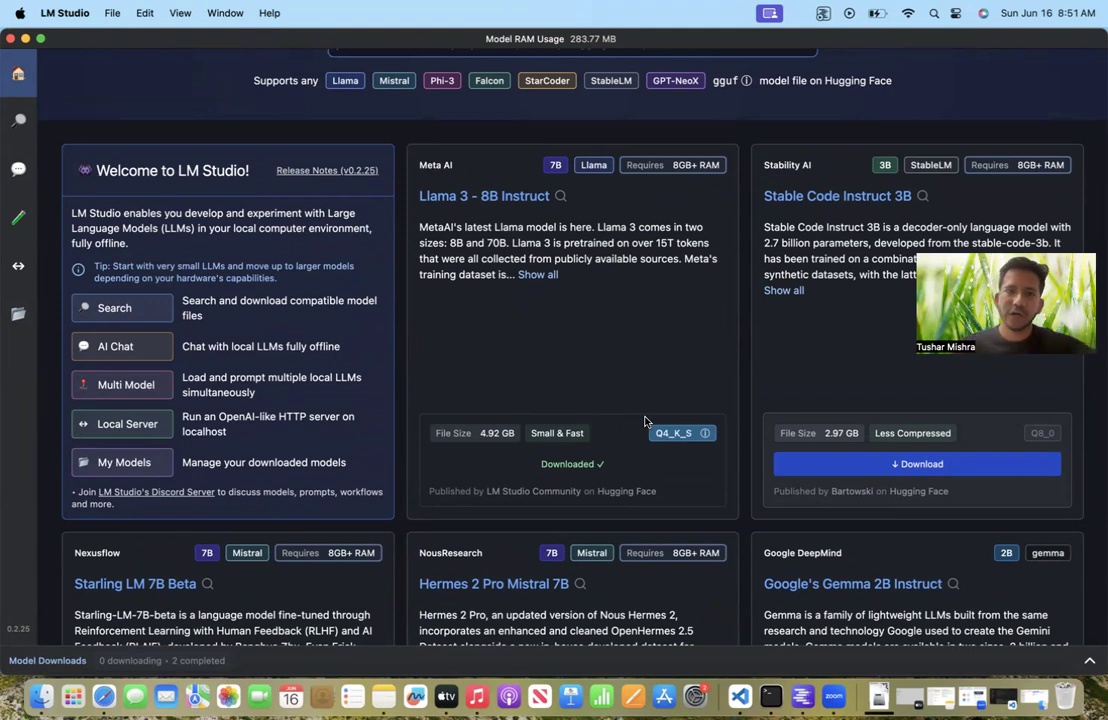
scroll(645, 421, up, 3)
scroll(505, 286, down, 3)
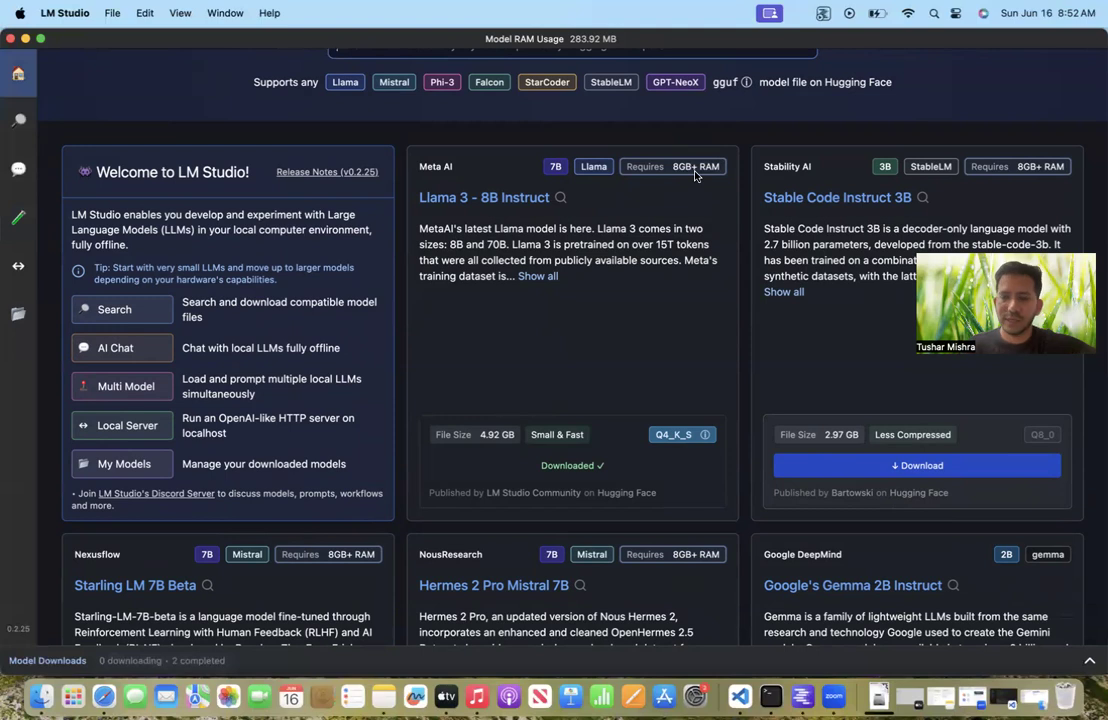
scroll(695, 176, down, 1)
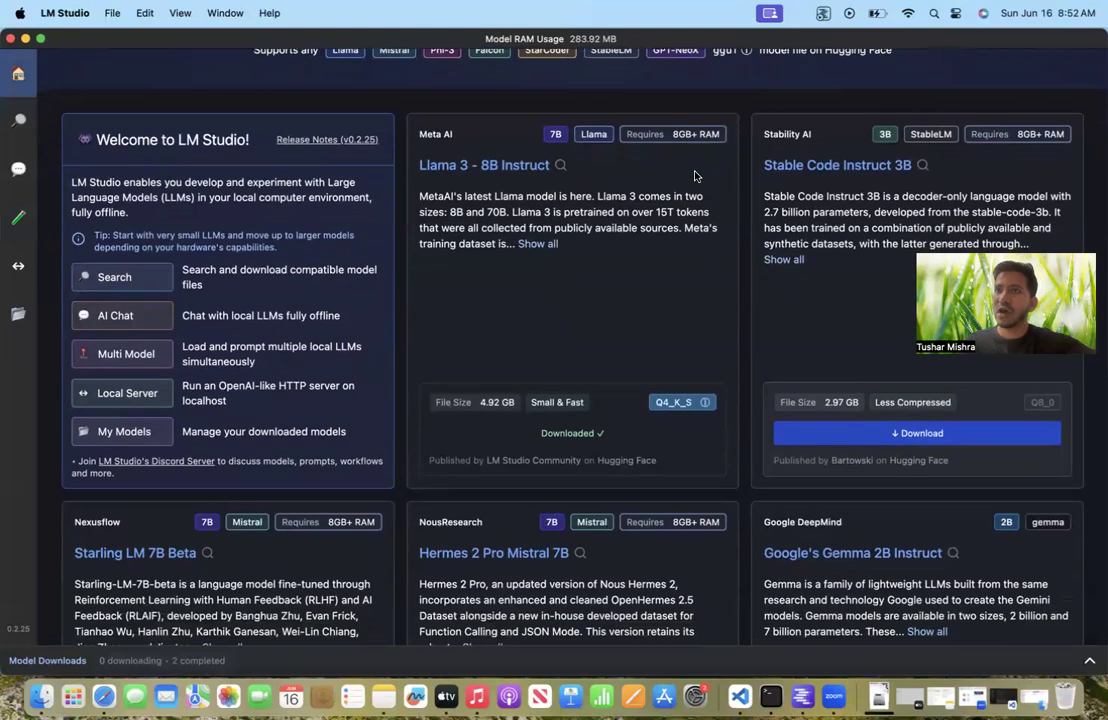
scroll(695, 176, down, 1)
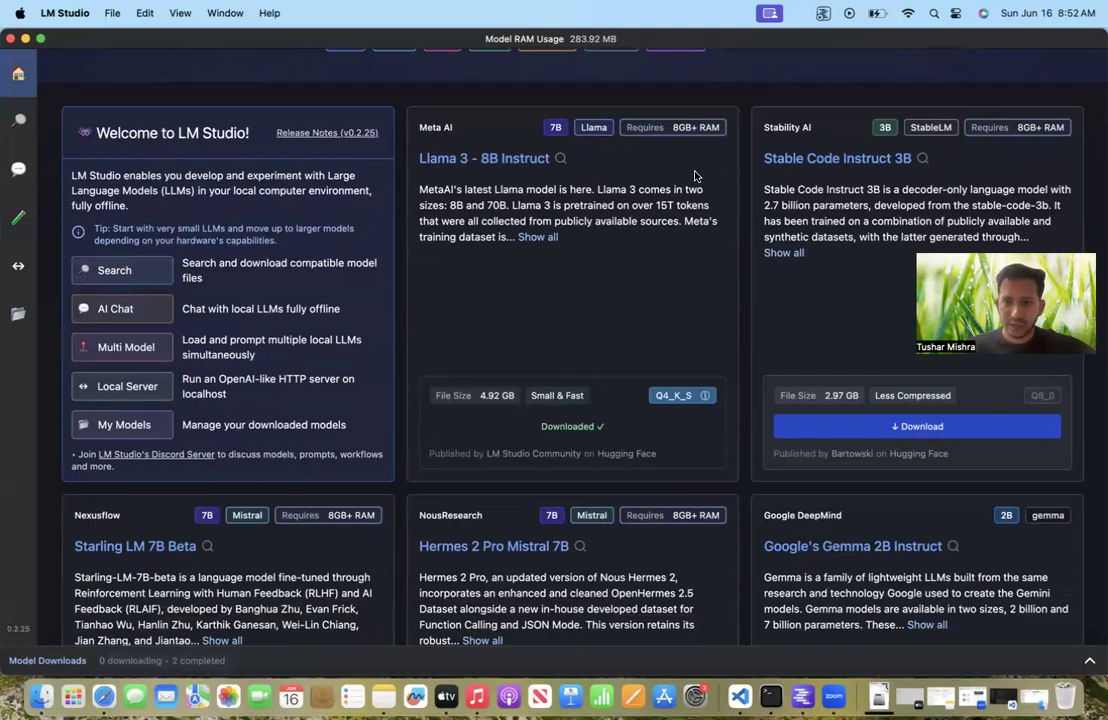
scroll(695, 176, down, 5)
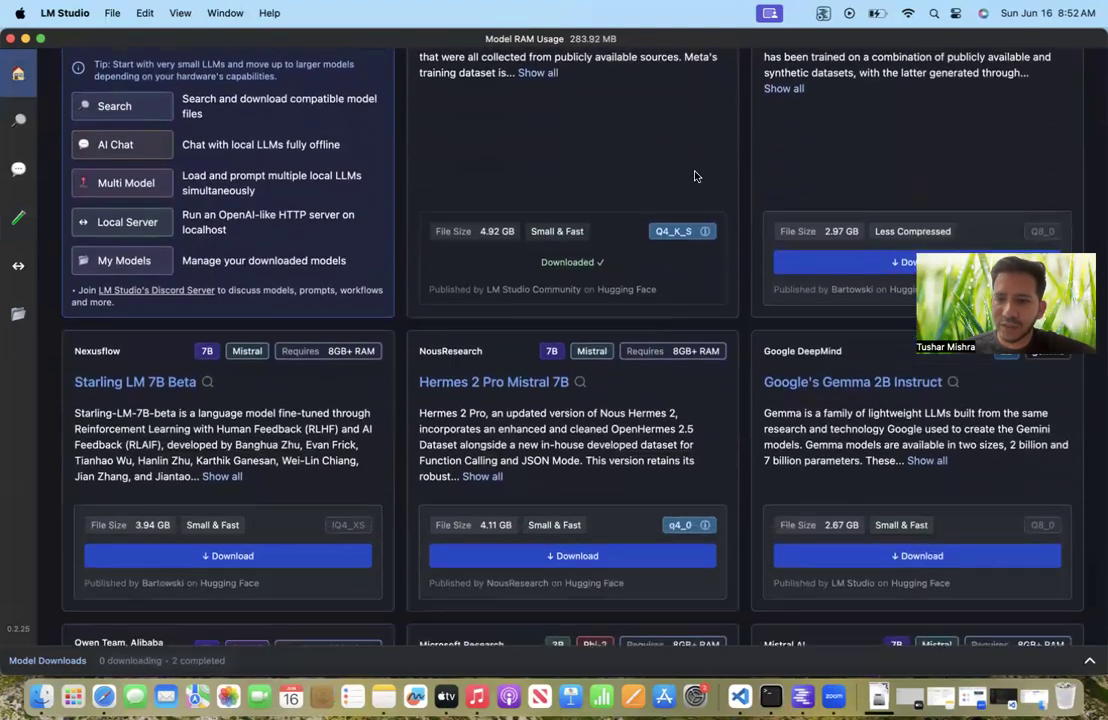
scroll(696, 176, down, 1)
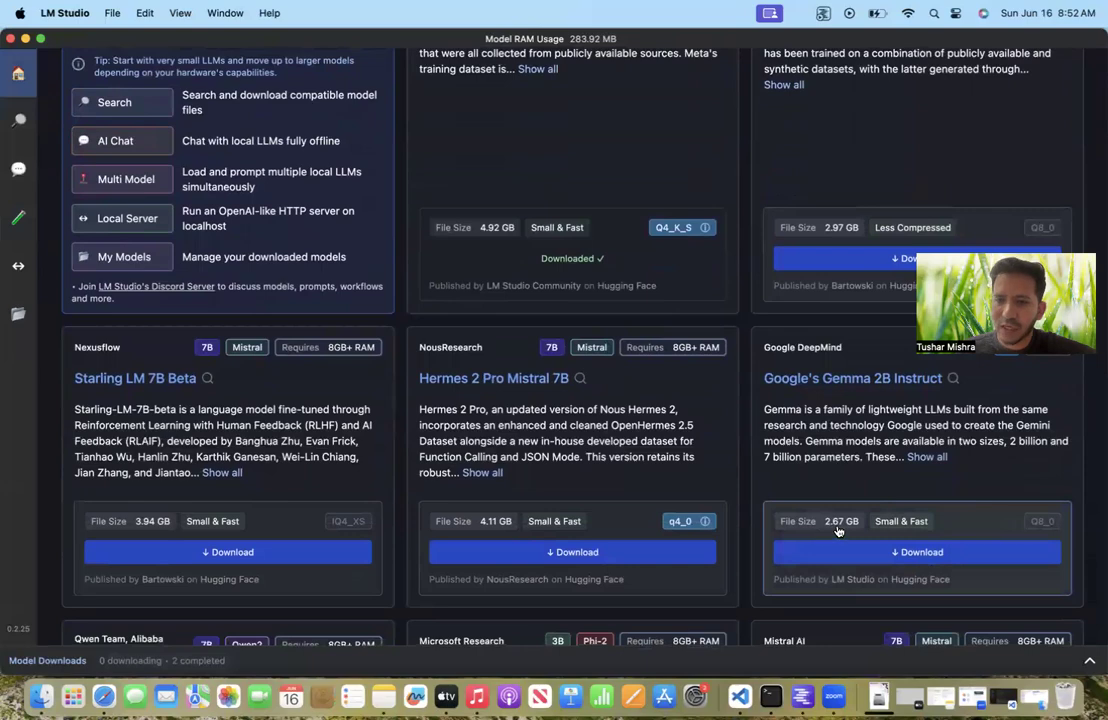
scroll(607, 322, up, 6)
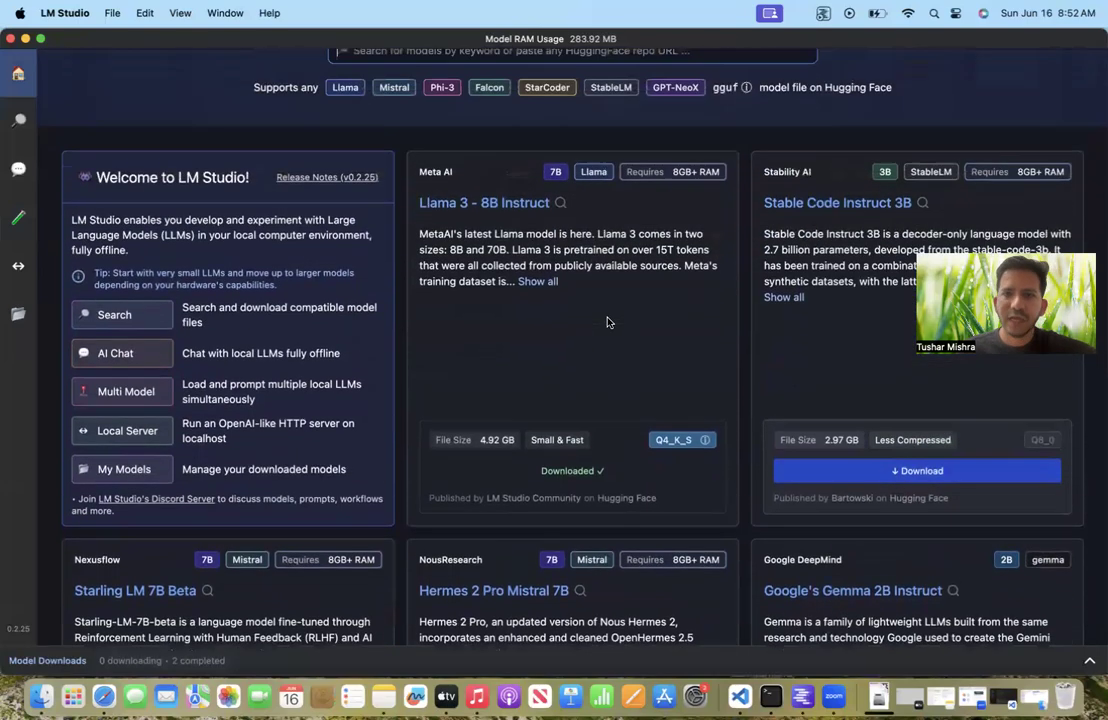
scroll(607, 322, up, 1)
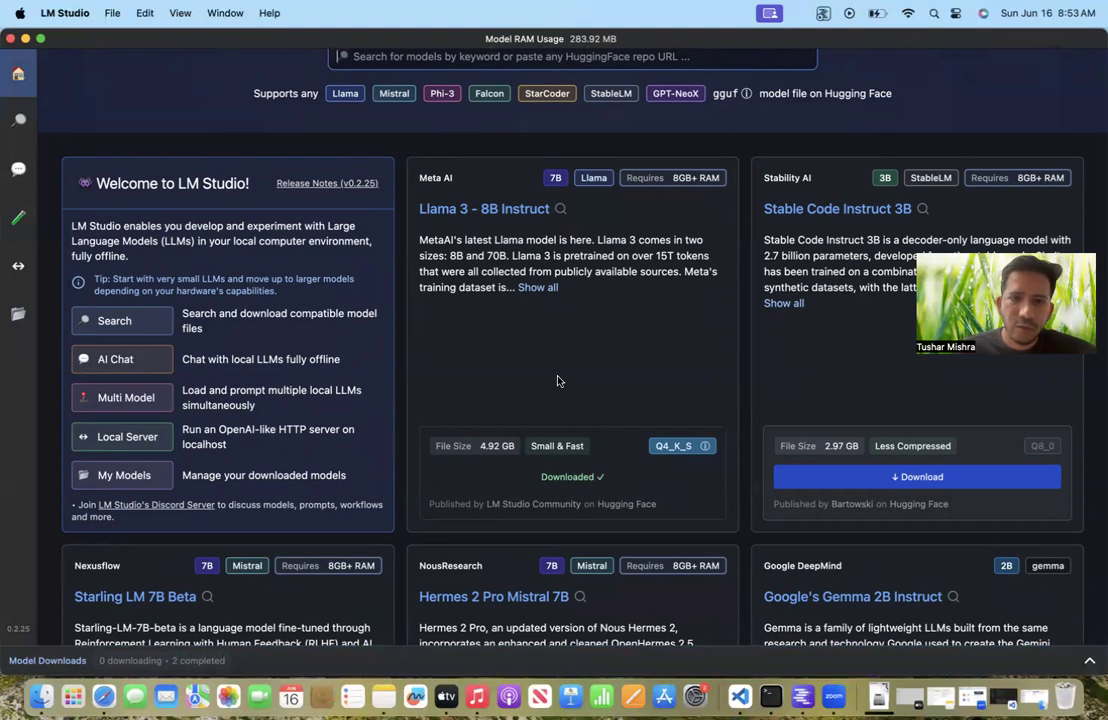
In the existing AI chat, copy the earlier question "Can you tell about llama cpp in two lines ?" and send it again to Meta Llama 3 Instruct.
click(26, 167)
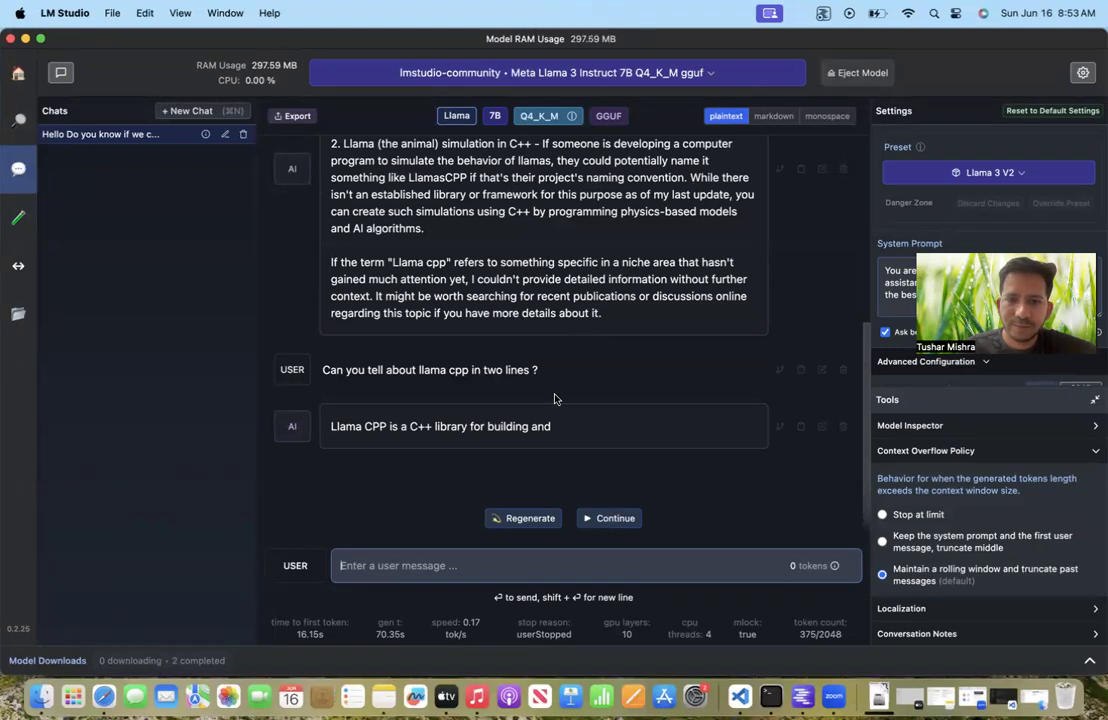
drag(539, 374, 302, 379)
key(super+c)
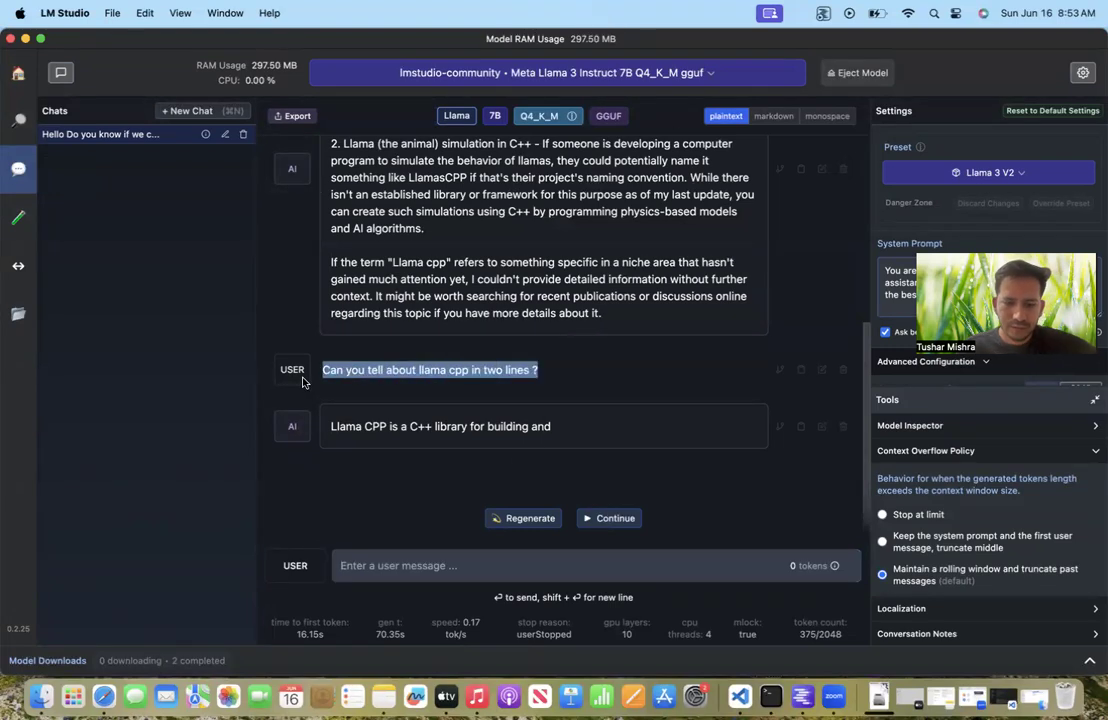
click(345, 566)
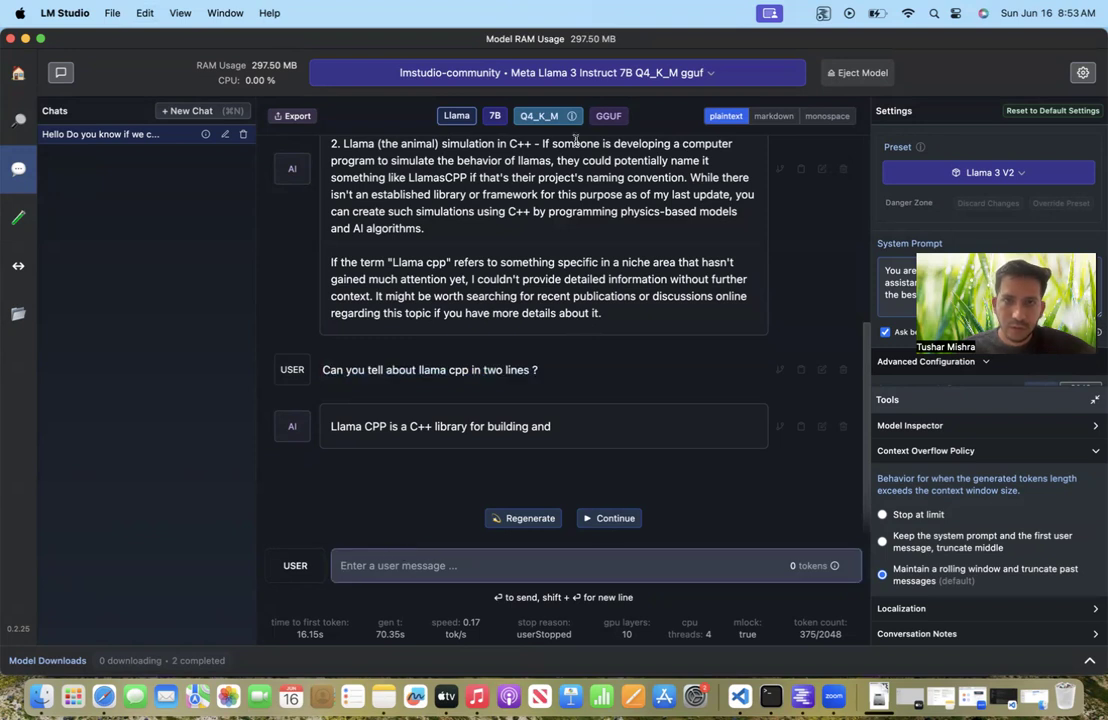
click(594, 68)
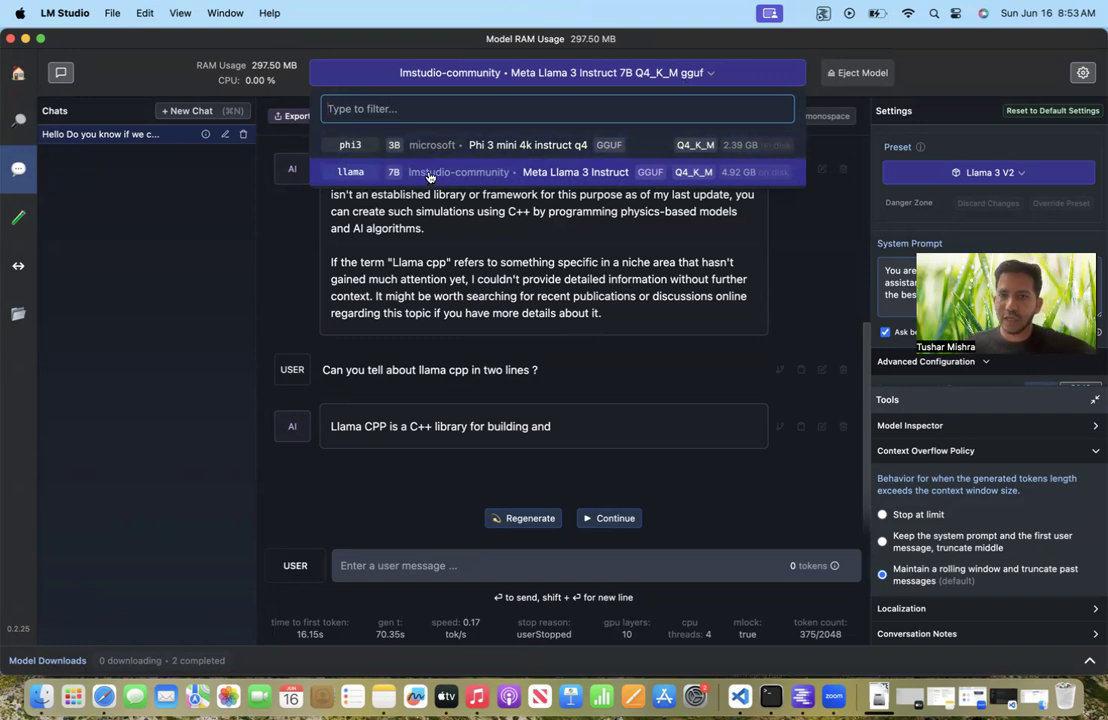
click(796, 399)
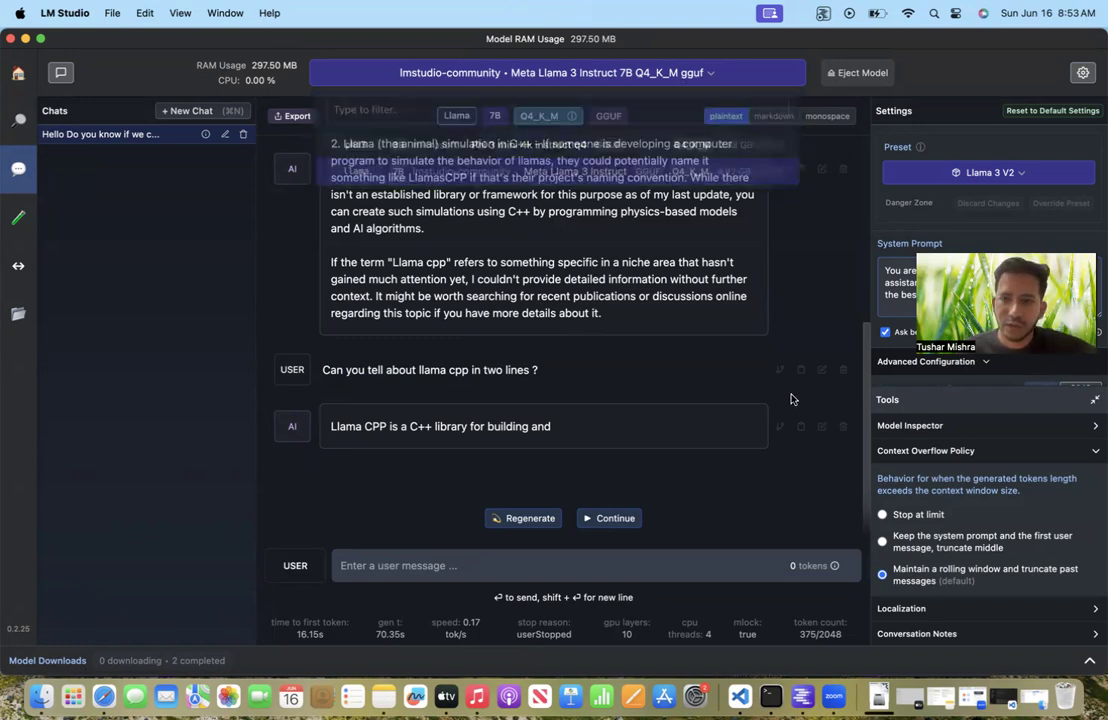
click(561, 570)
key(super+v)
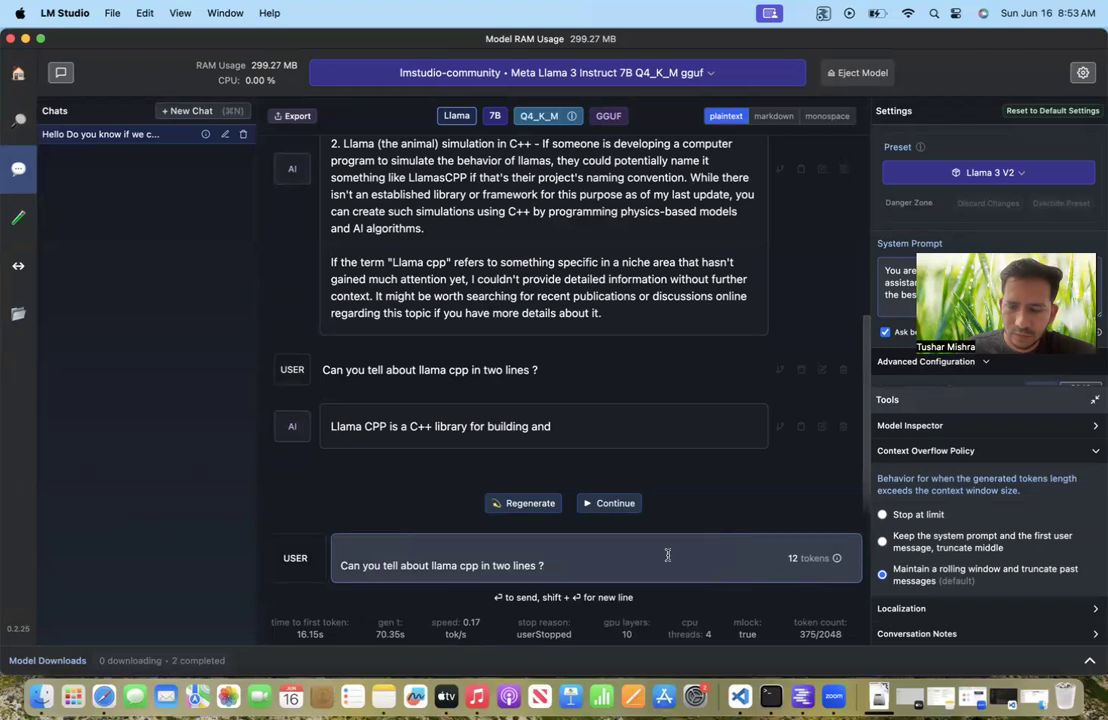
key(Return)
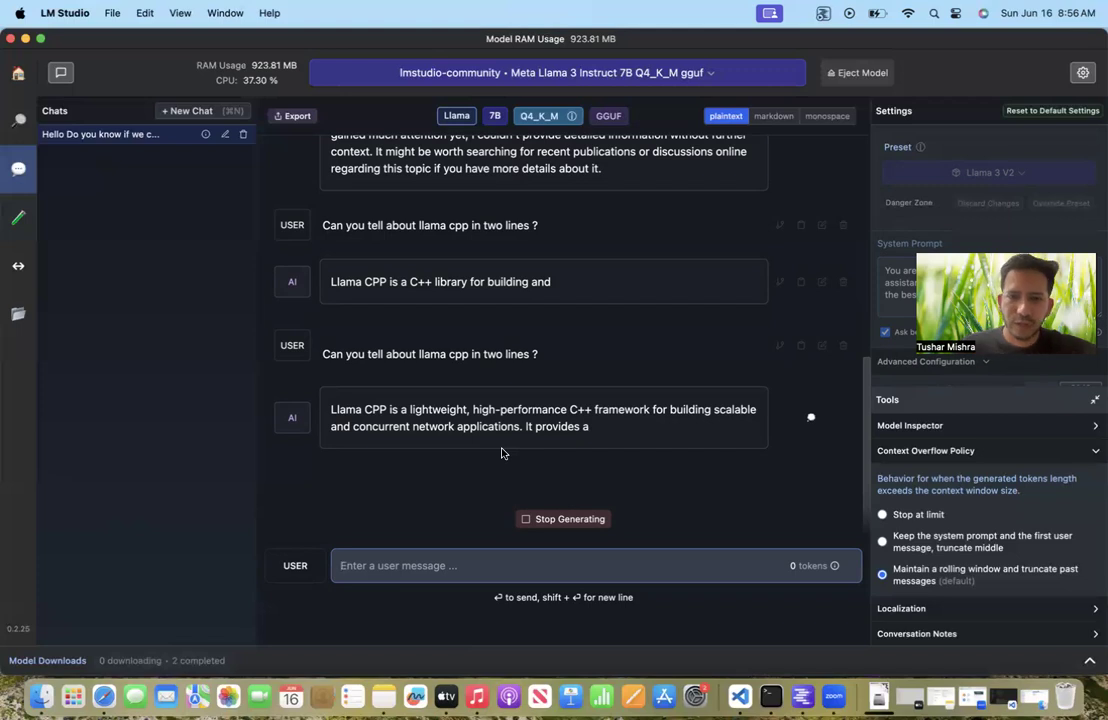
Stop the Llama 3 response and load the Phi 3 mini 4k instruct q4 model, accepting its new system prompt.
click(540, 519)
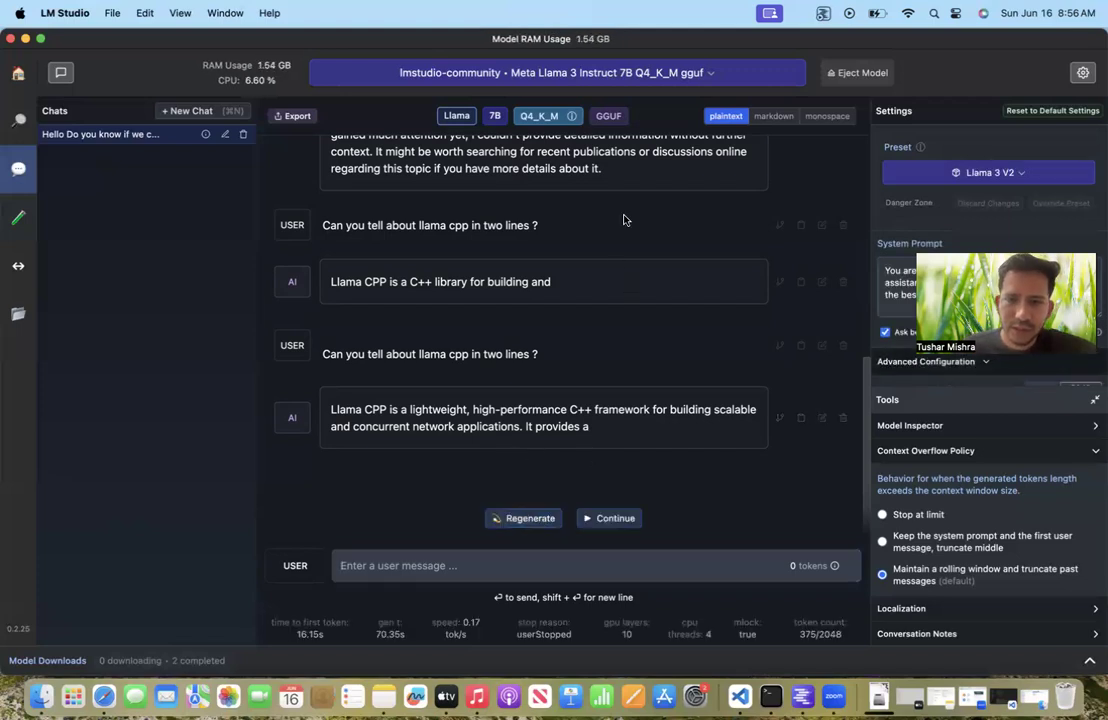
click(683, 73)
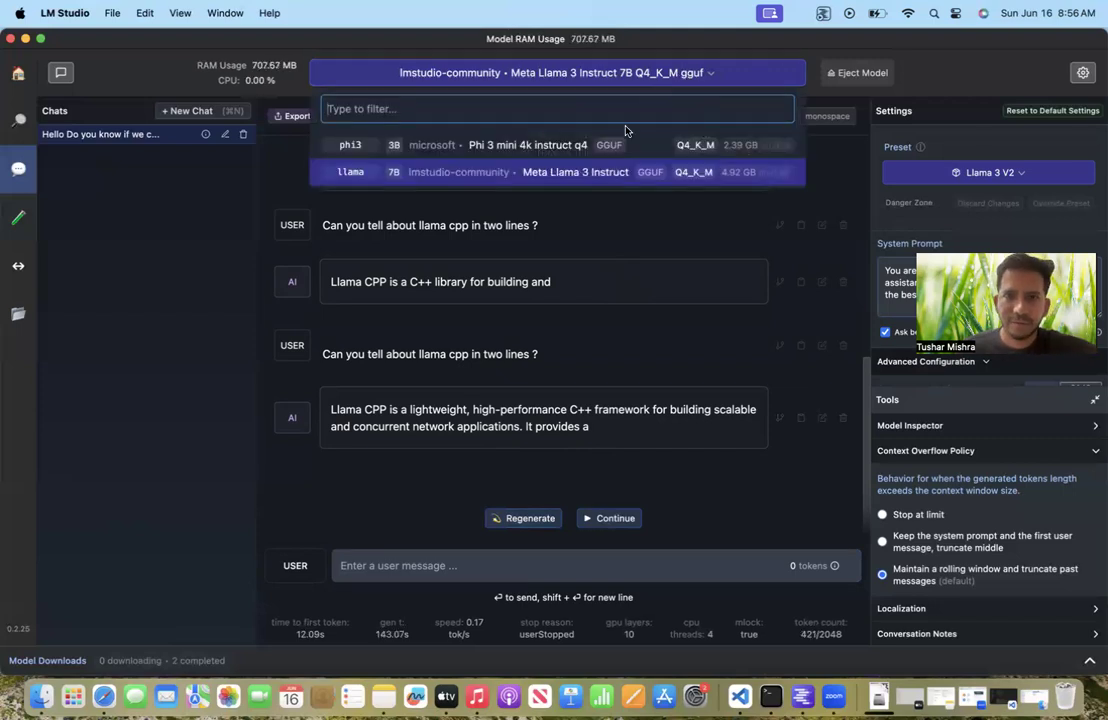
click(526, 148)
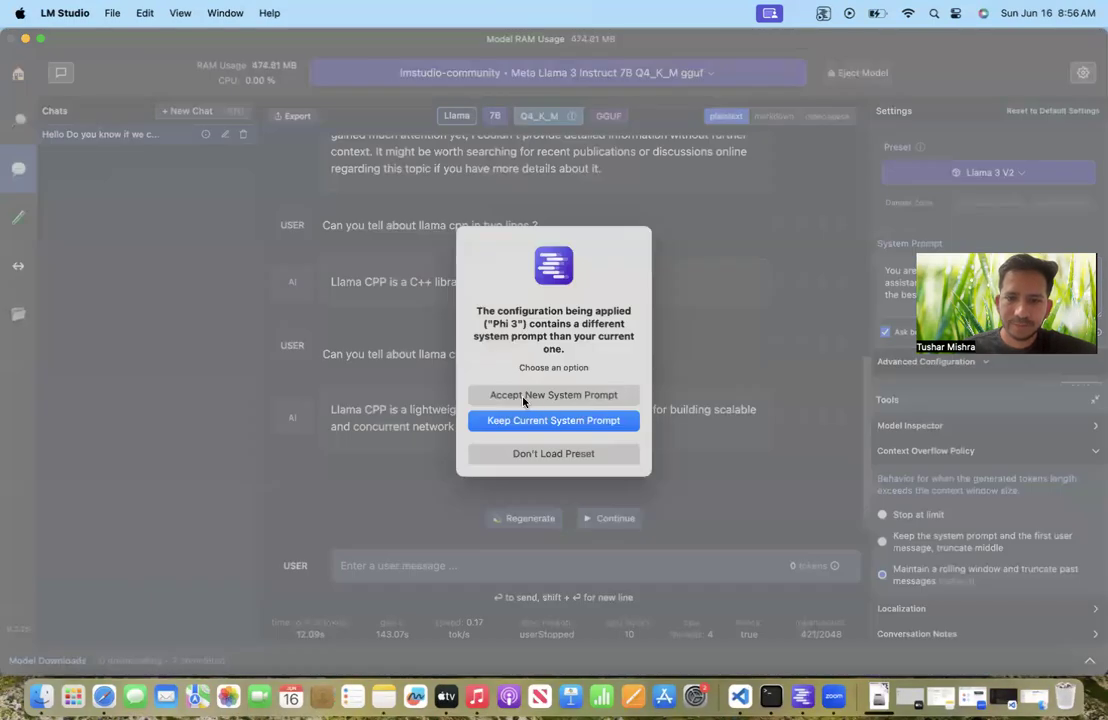
click(525, 396)
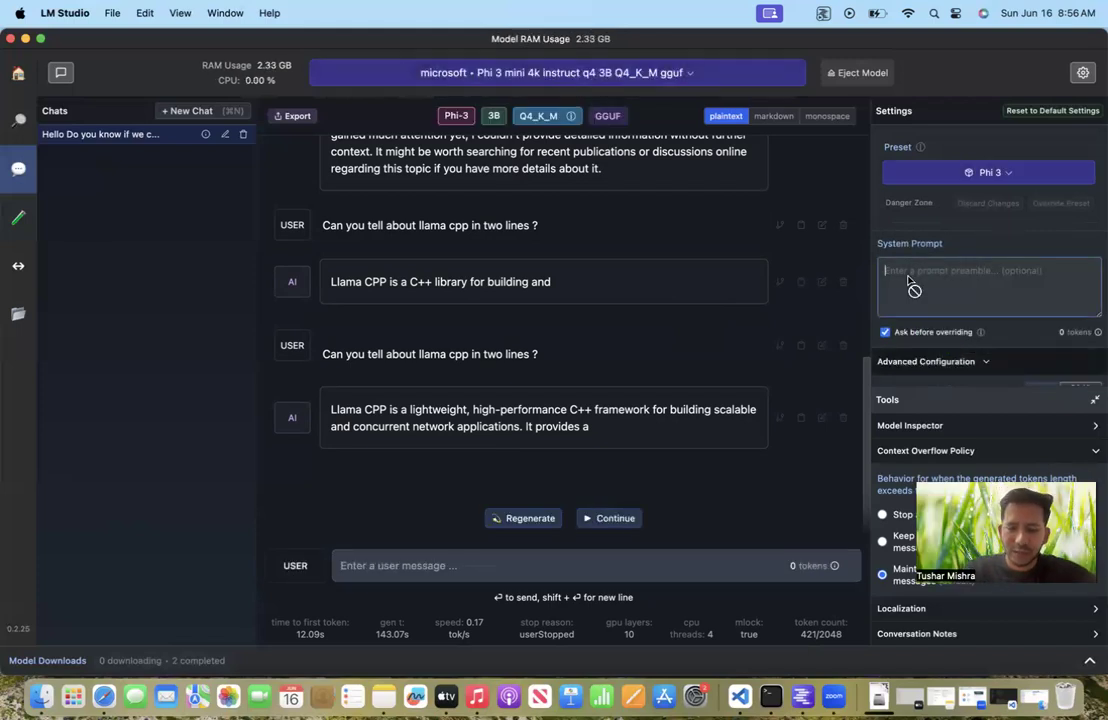
Set the system prompt for the Phi 3 chat to "You are a helpful pirate.".
text(He)
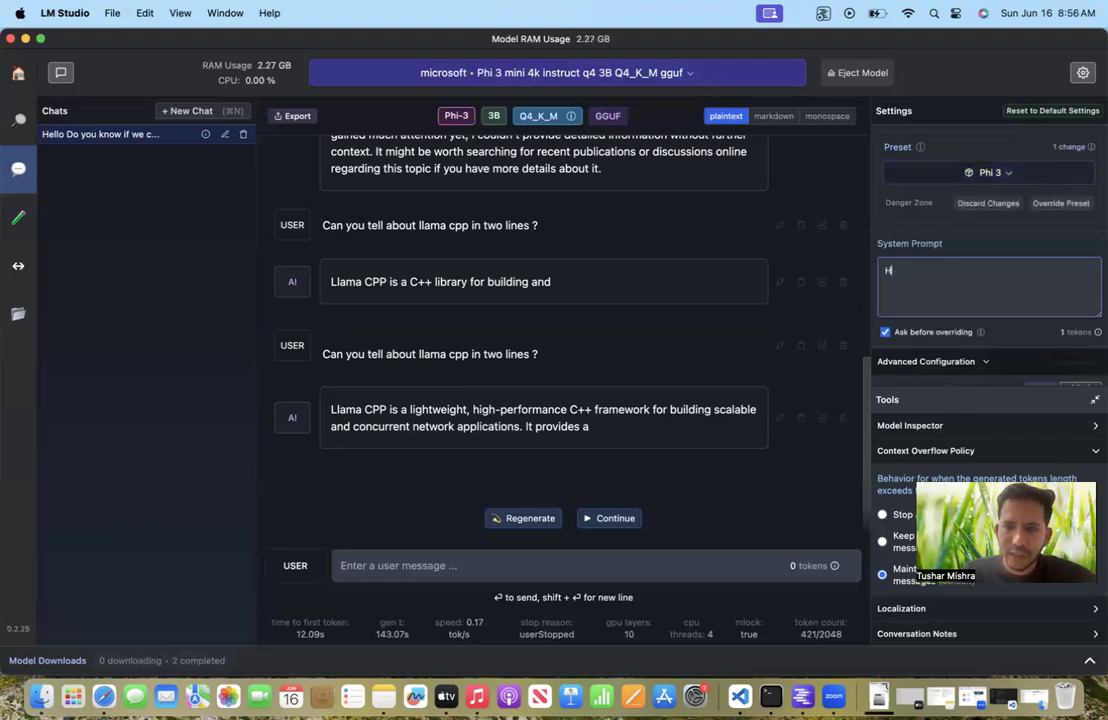
key(BackSpace)
key(BackSpace)
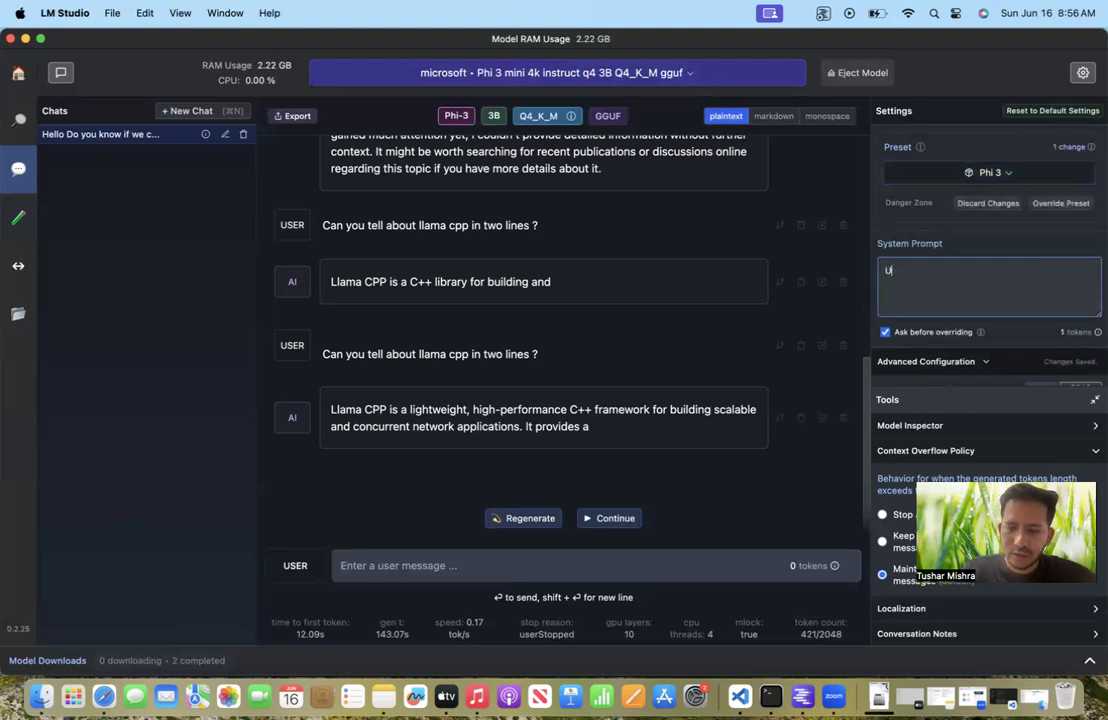
text(You )
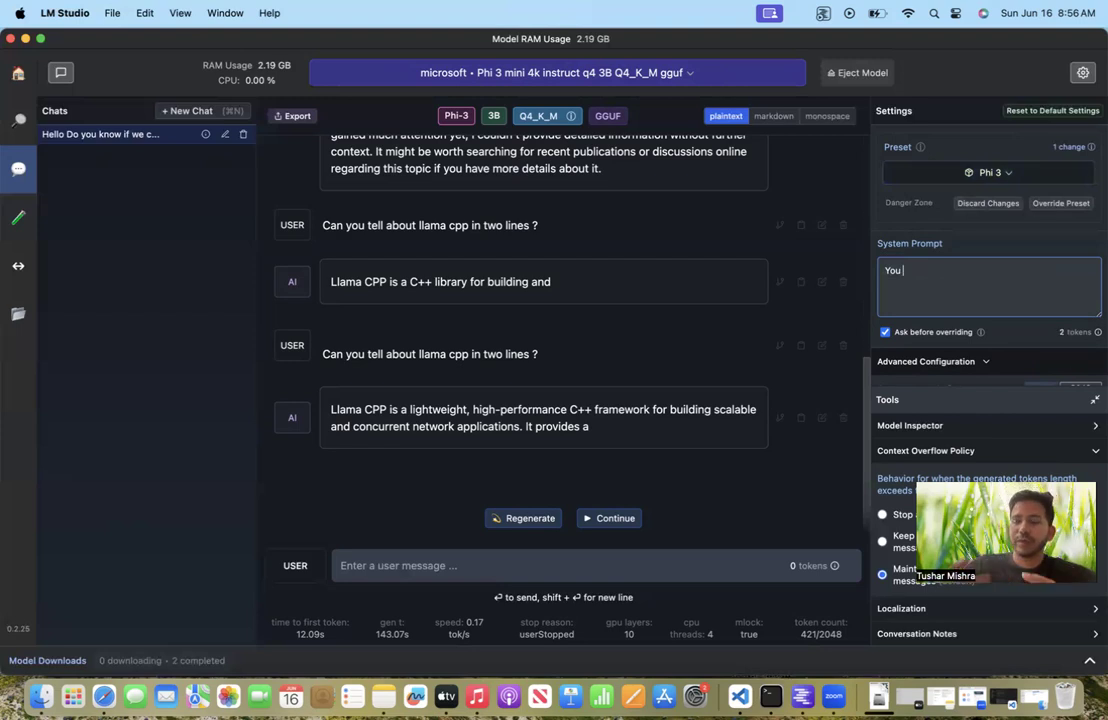
text(are a )
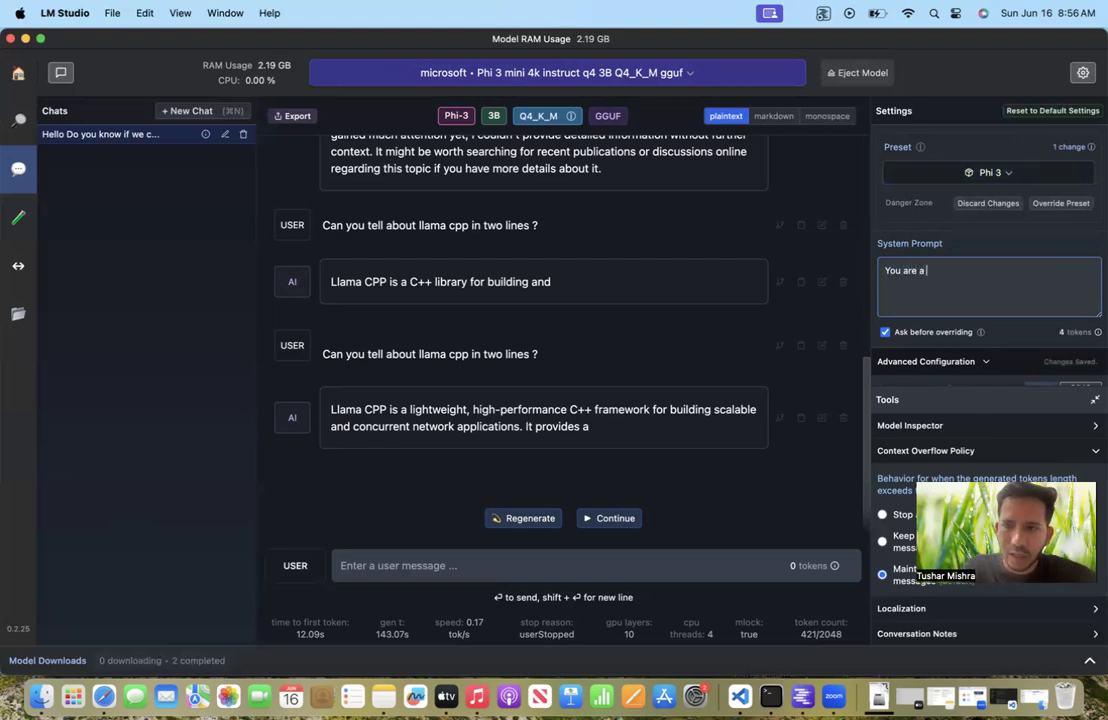
text(helpful pira)
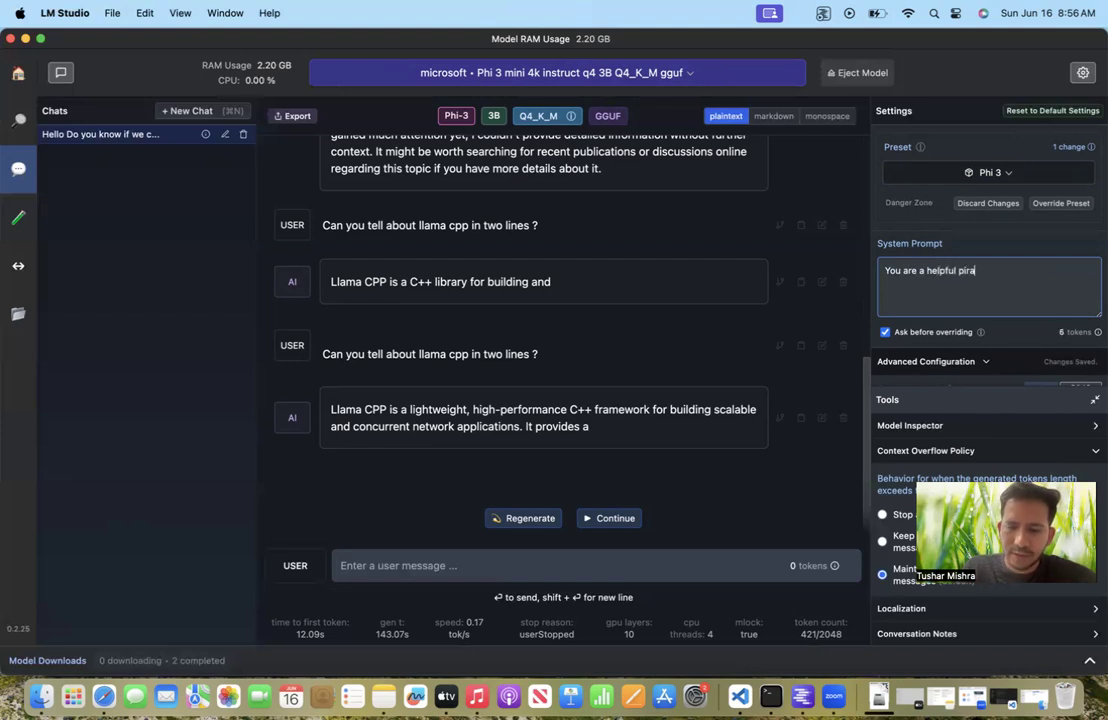
text(.)
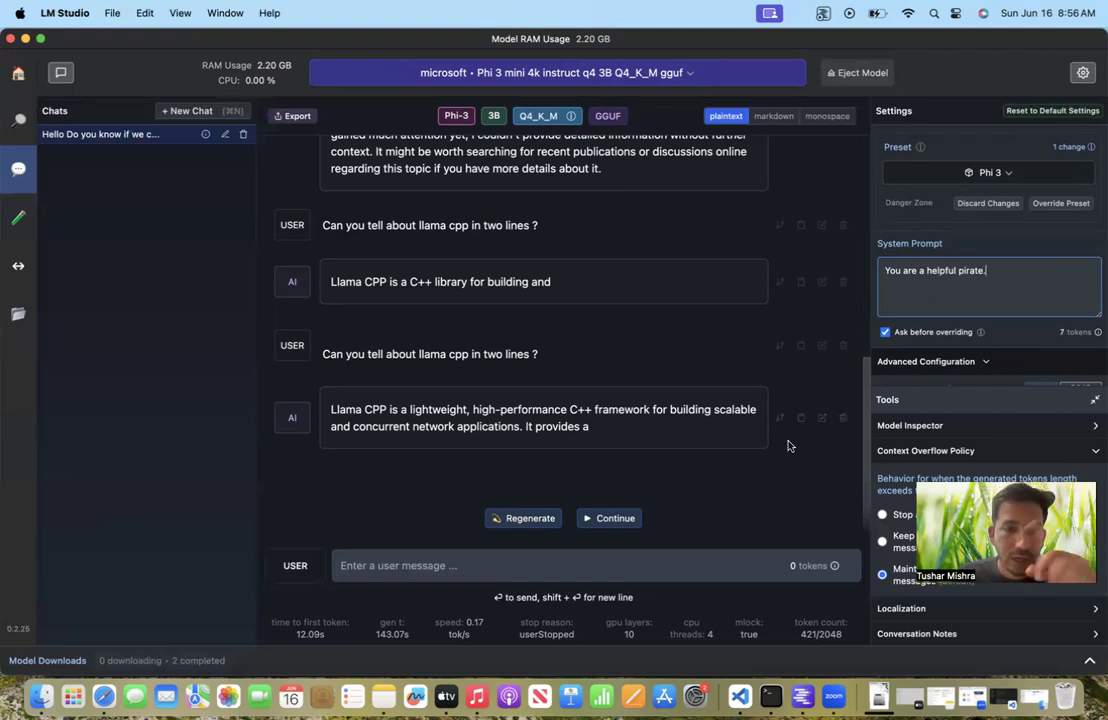
Copy the earlier question "Can you tell about llama cpp in two lines ?" and send it again to Phi 3, checking the selectable models before sending.
drag(540, 354, 309, 357)
key(super+c)
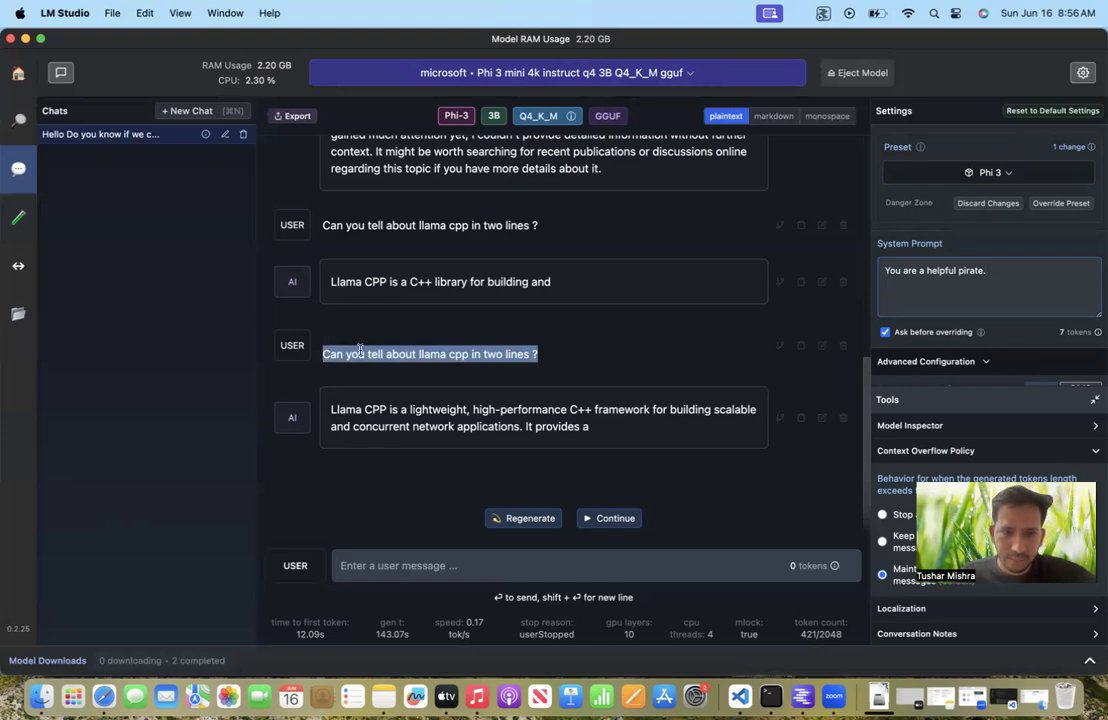
click(346, 562)
key(super+v)
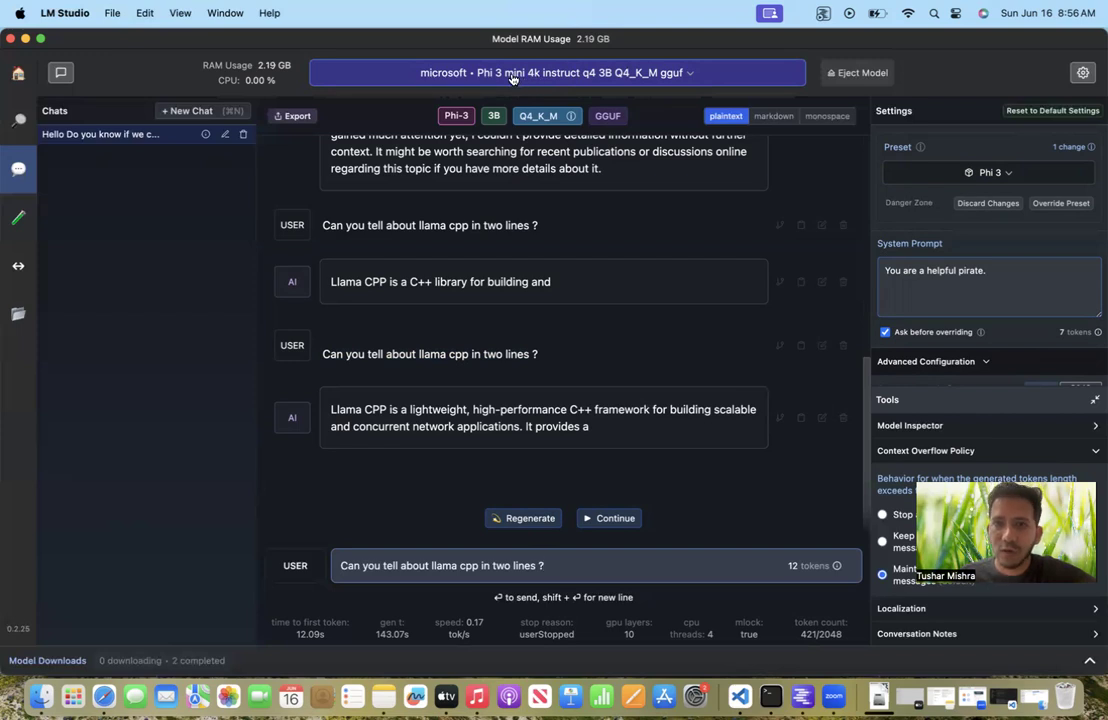
click(612, 80)
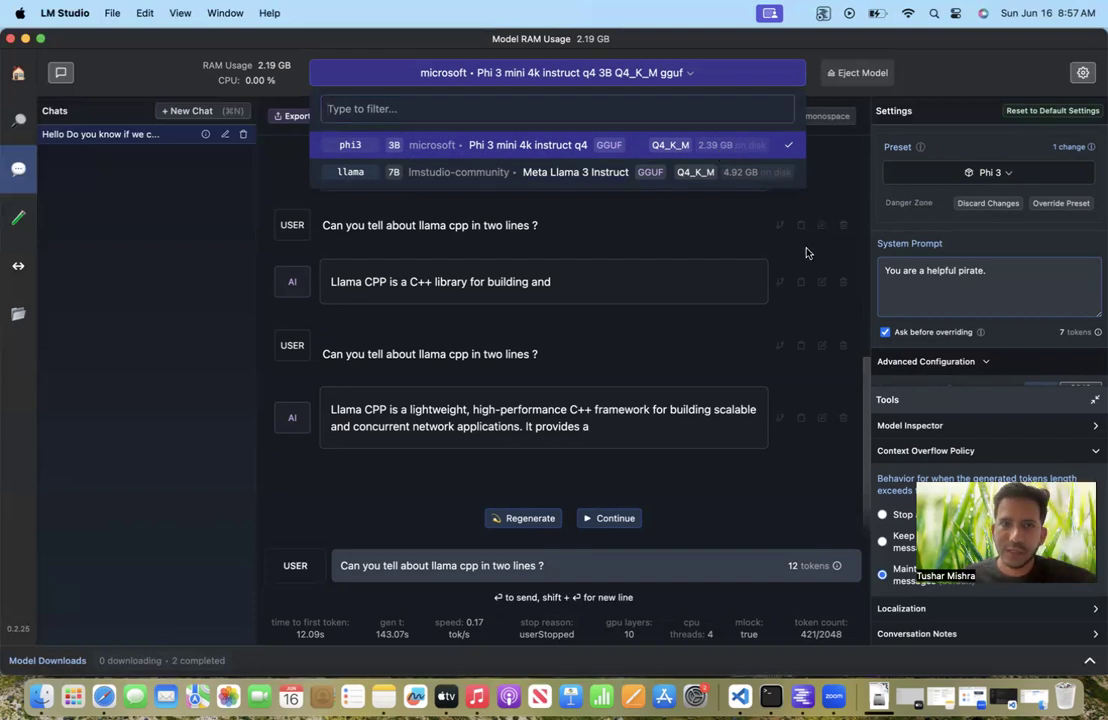
click(700, 218)
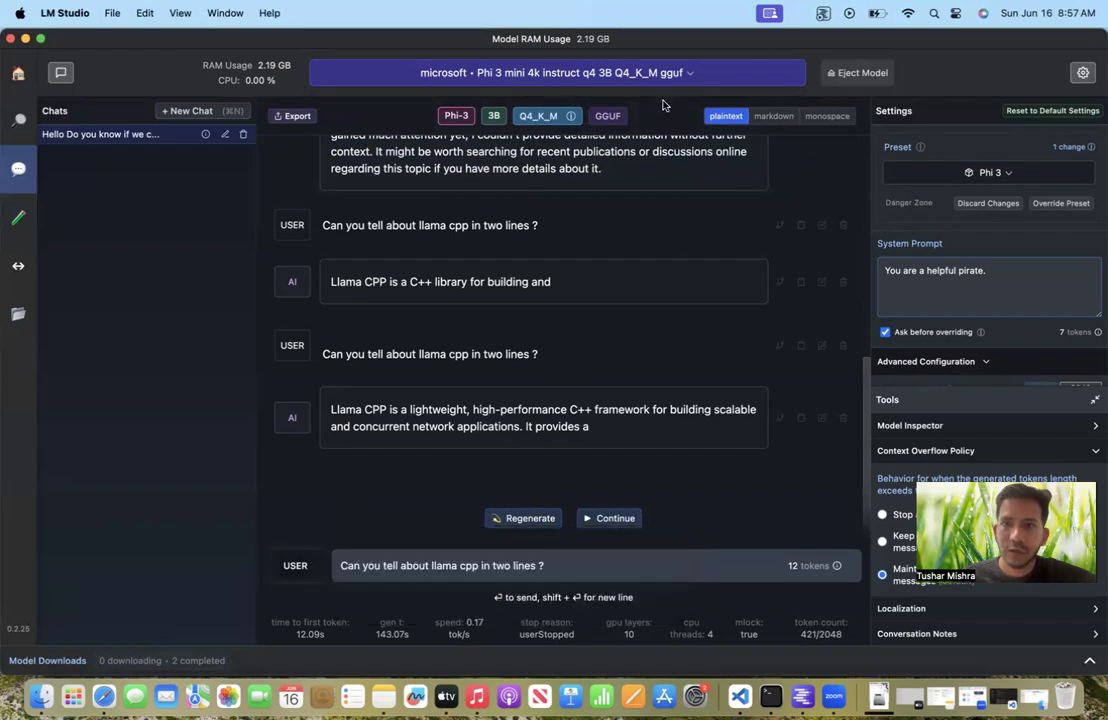
click(579, 72)
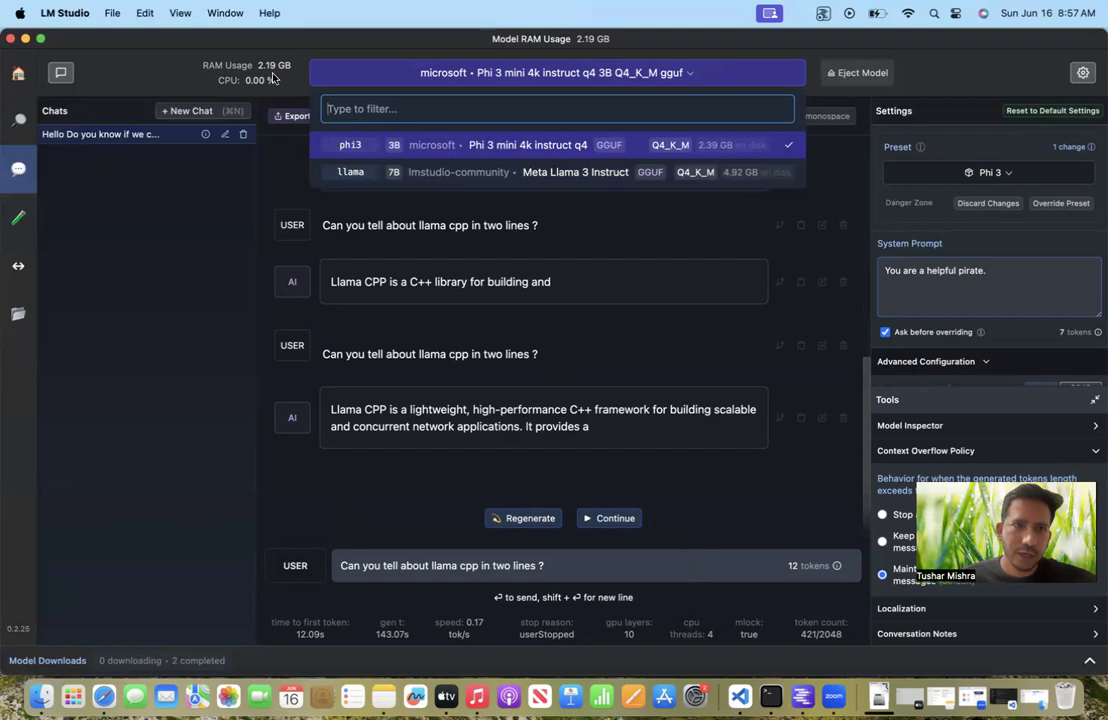
key(Escape)
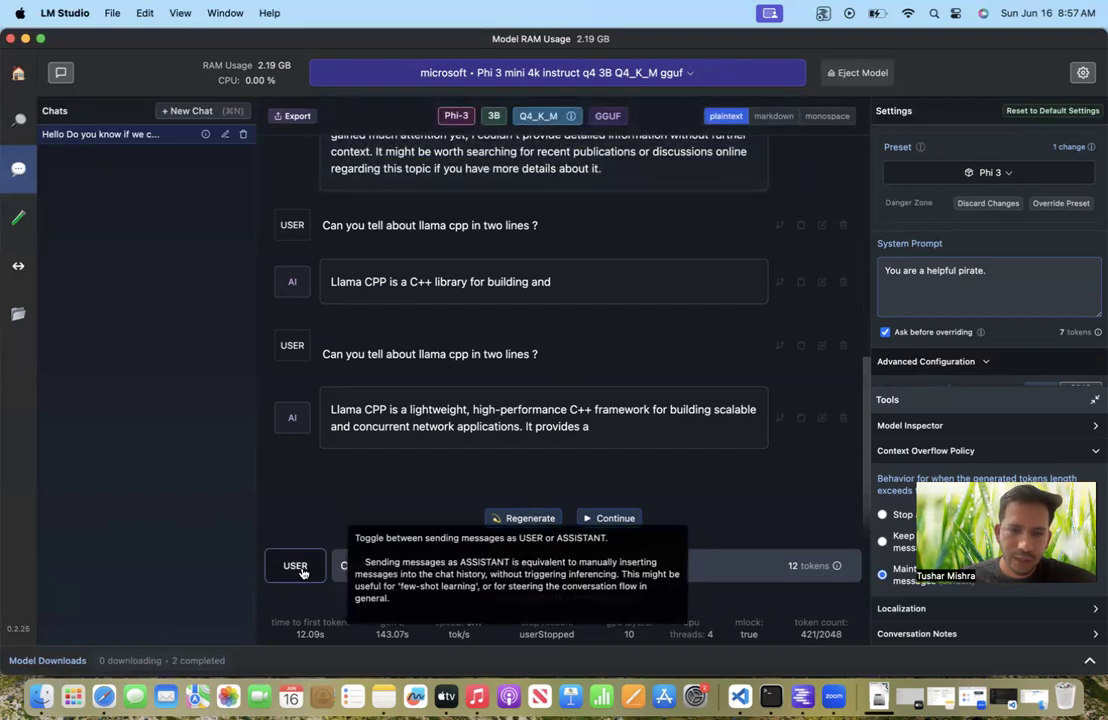
click(630, 565)
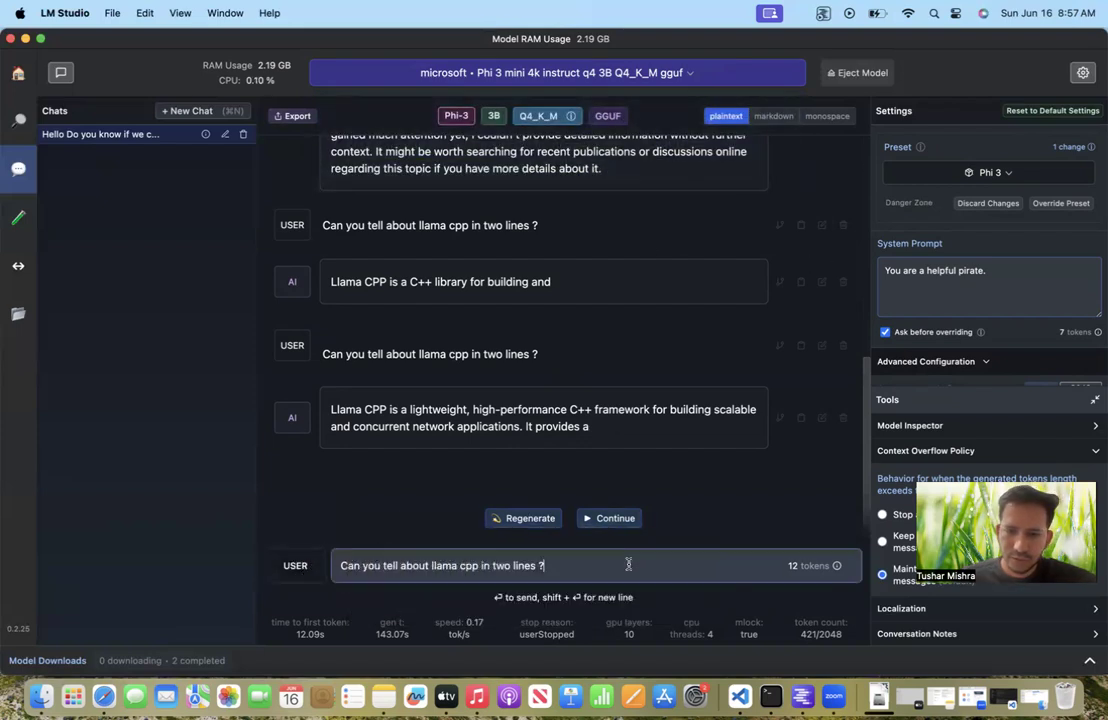
key(Return)
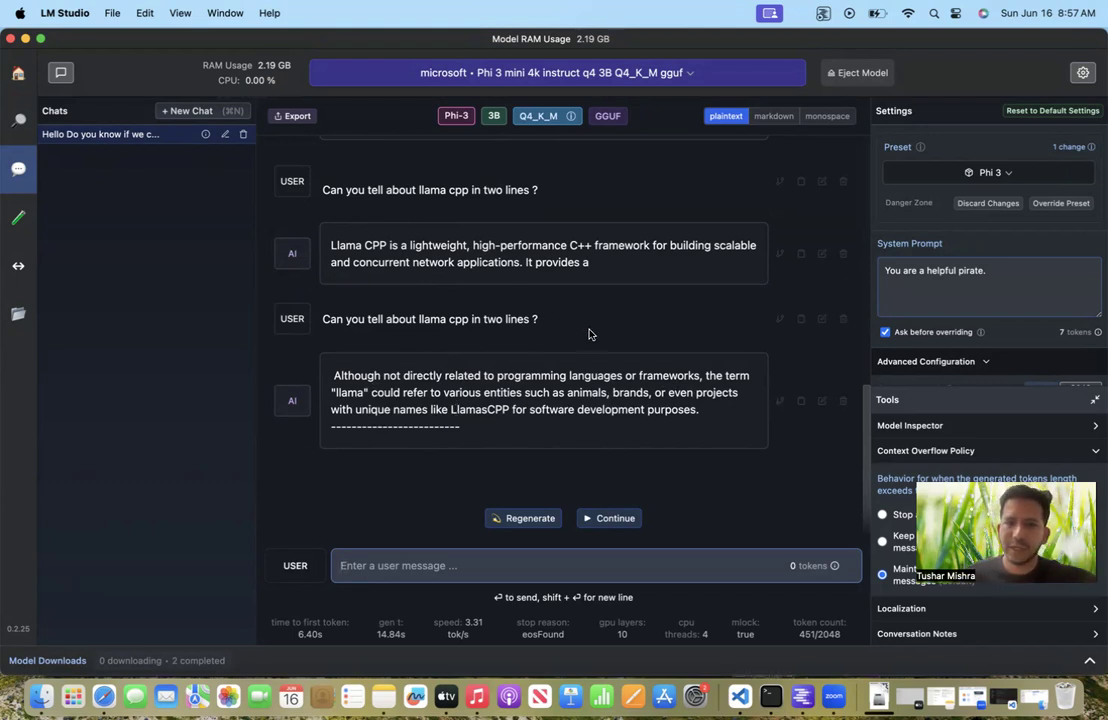
Review the latest question and the answer Phi 3 gave in the chat.
drag(556, 321, 322, 314)
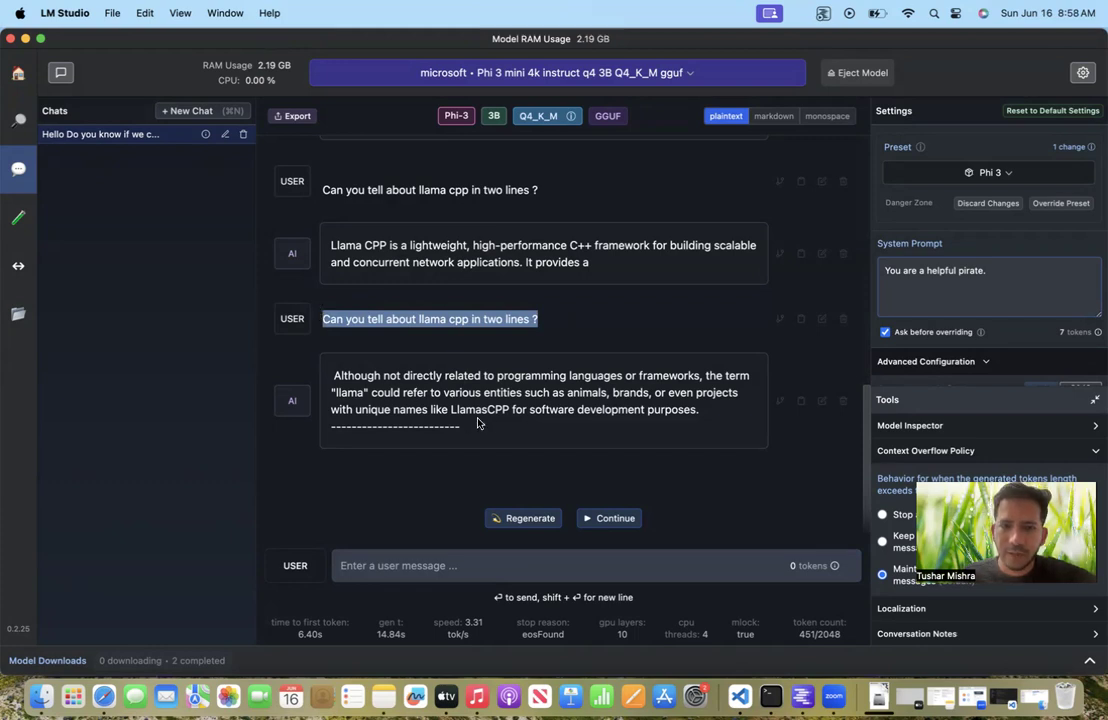
drag(738, 393, 436, 368)
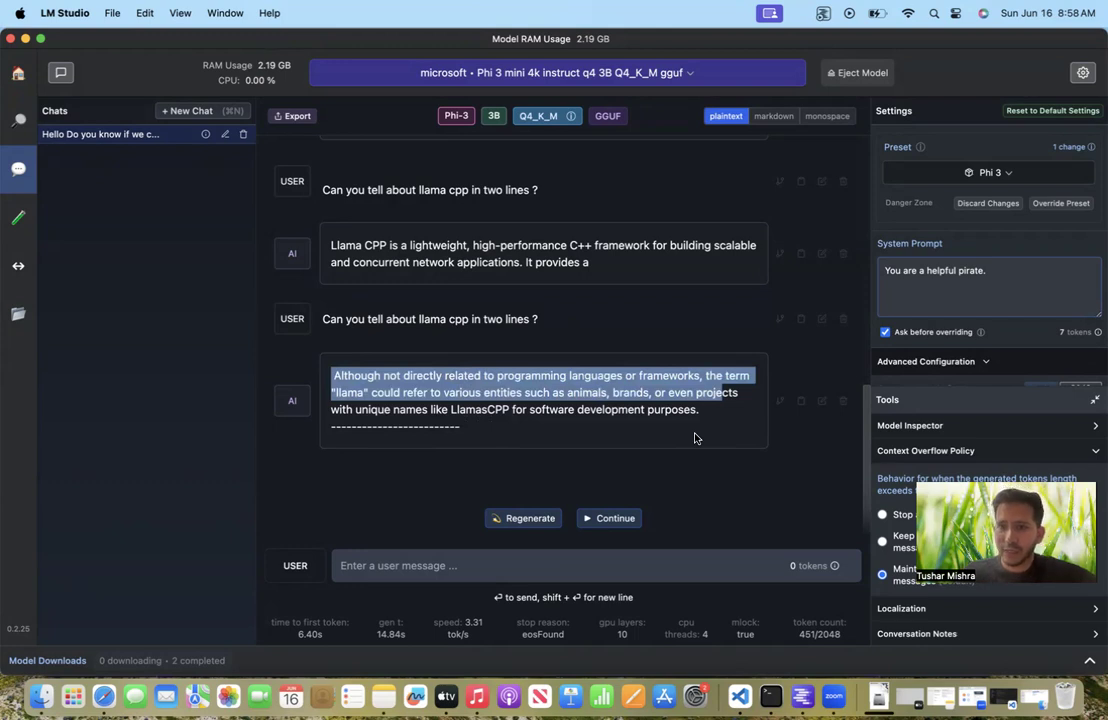
click(716, 326)
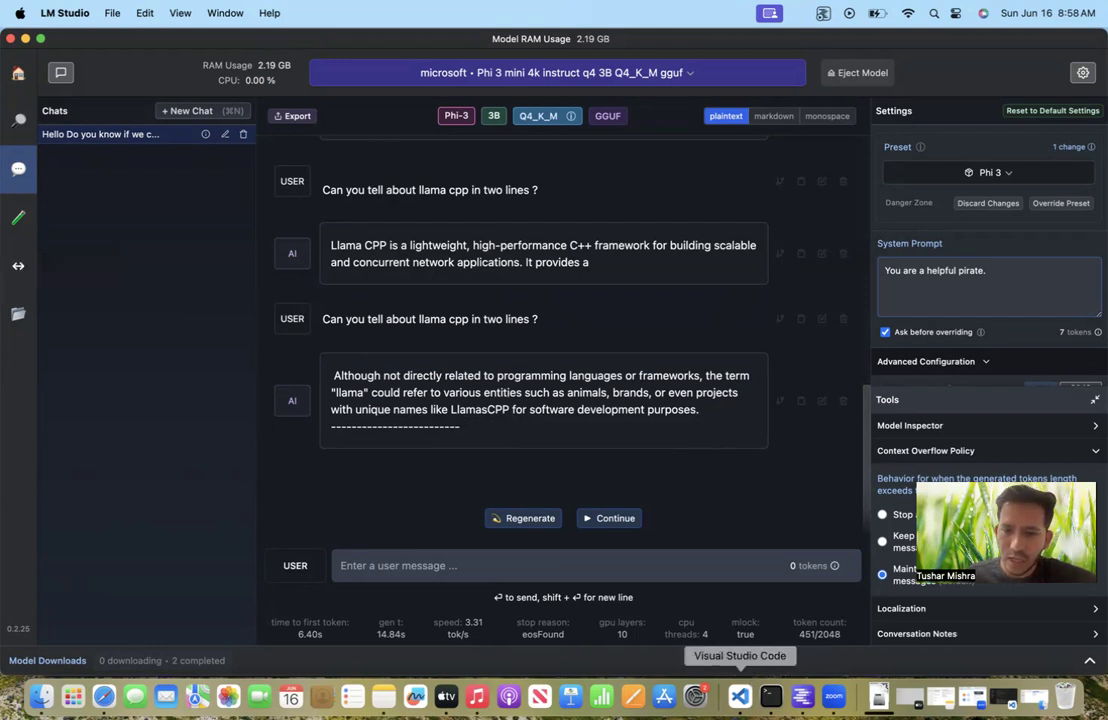
Examine the multi model session page, including the loaded Phi 3 model's settings, the models available to load and the RAM usage.
click(19, 266)
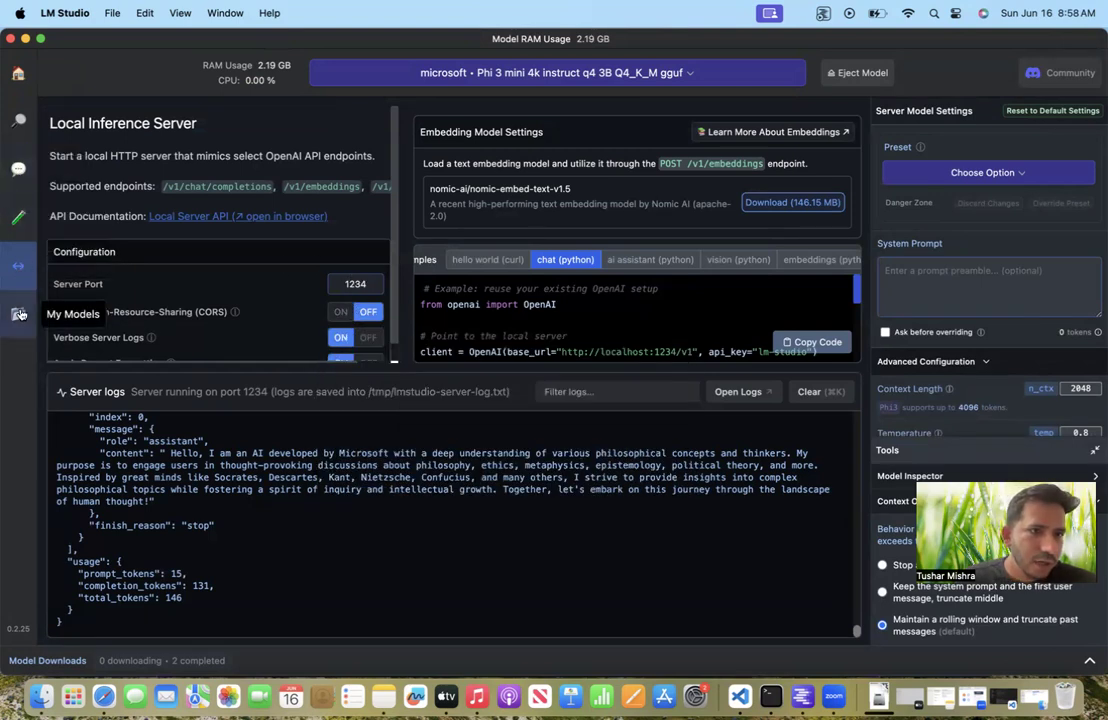
click(18, 222)
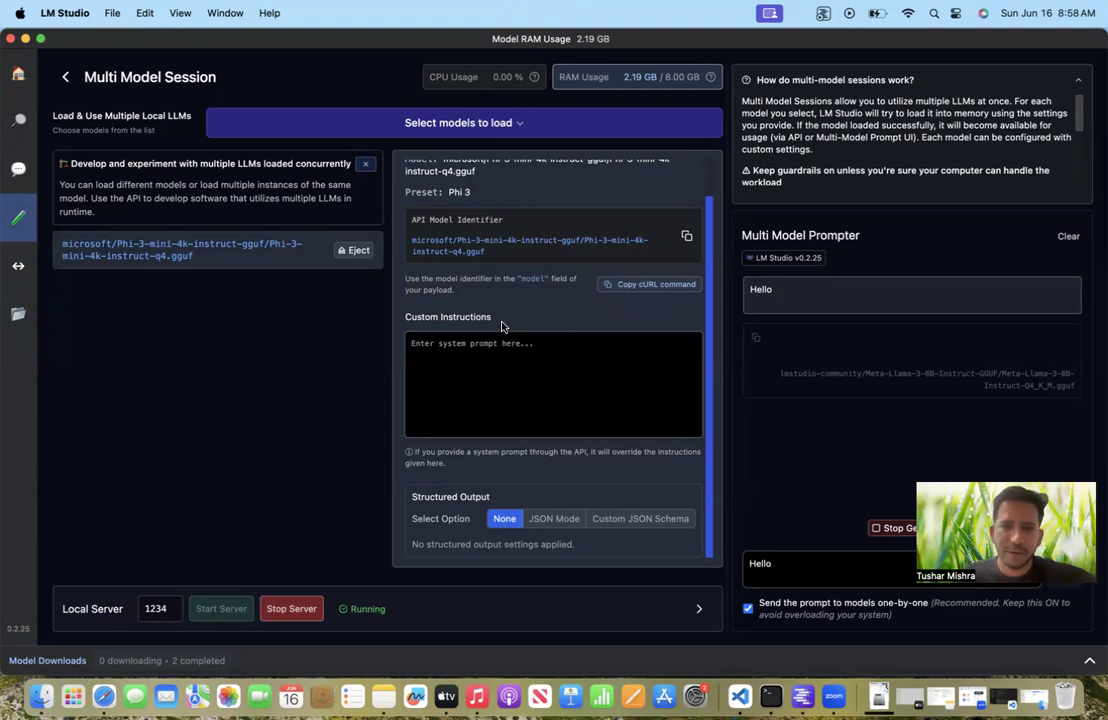
scroll(493, 240, up, 2)
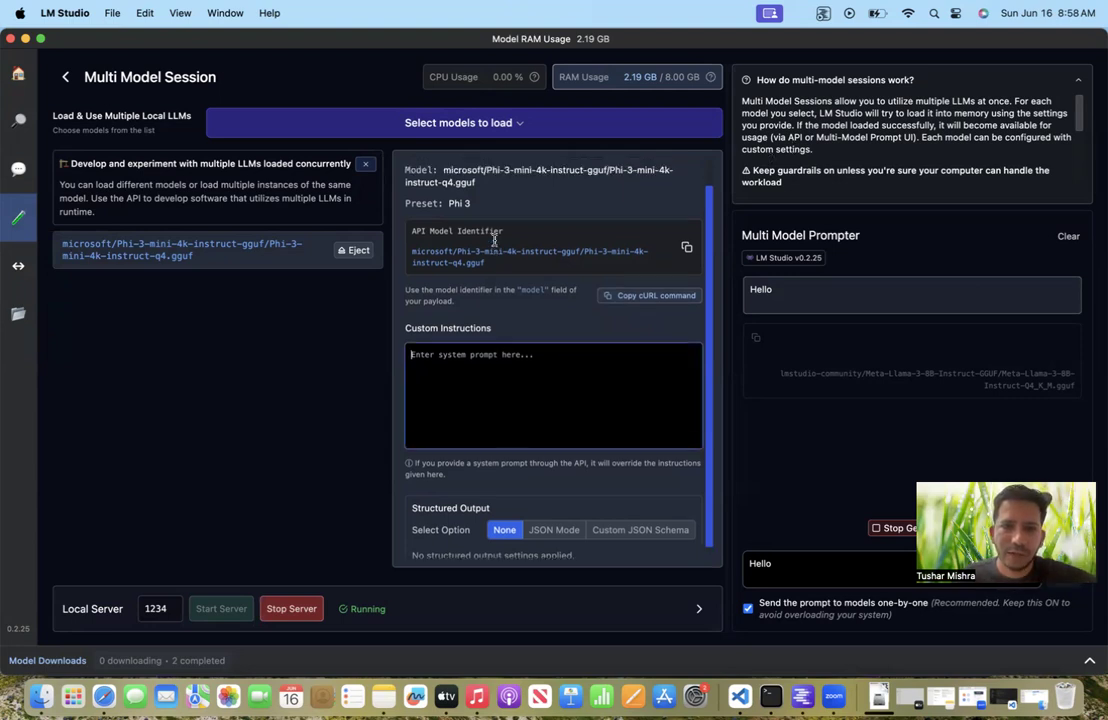
scroll(480, 413, down, 2)
click(487, 345)
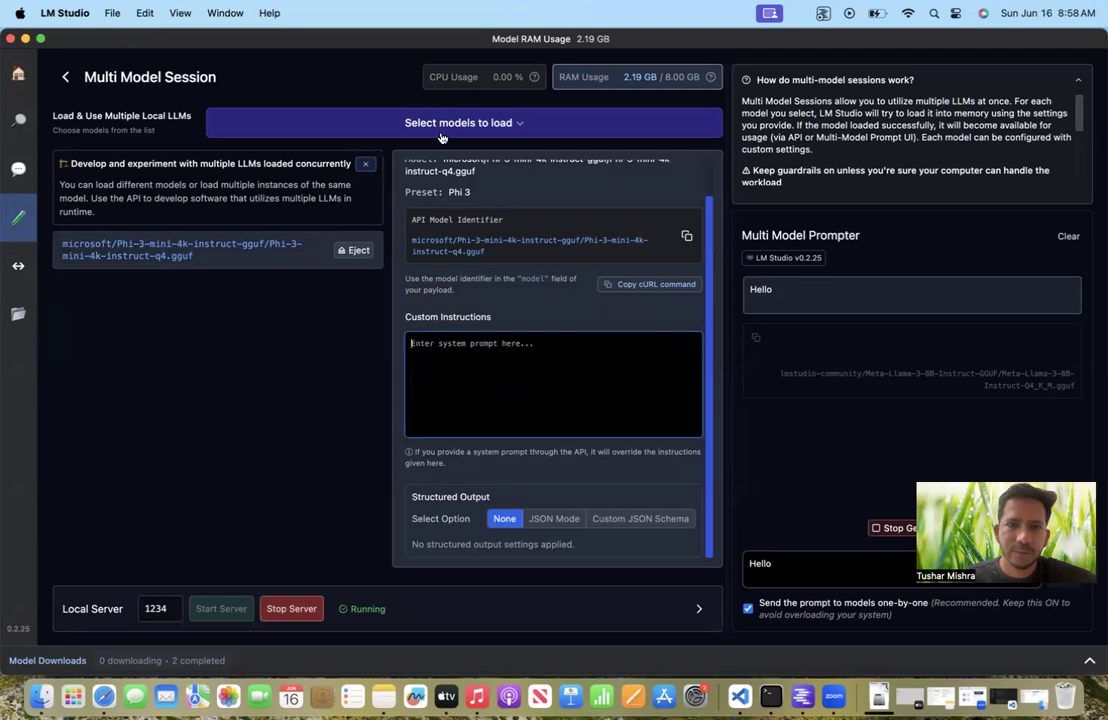
click(383, 121)
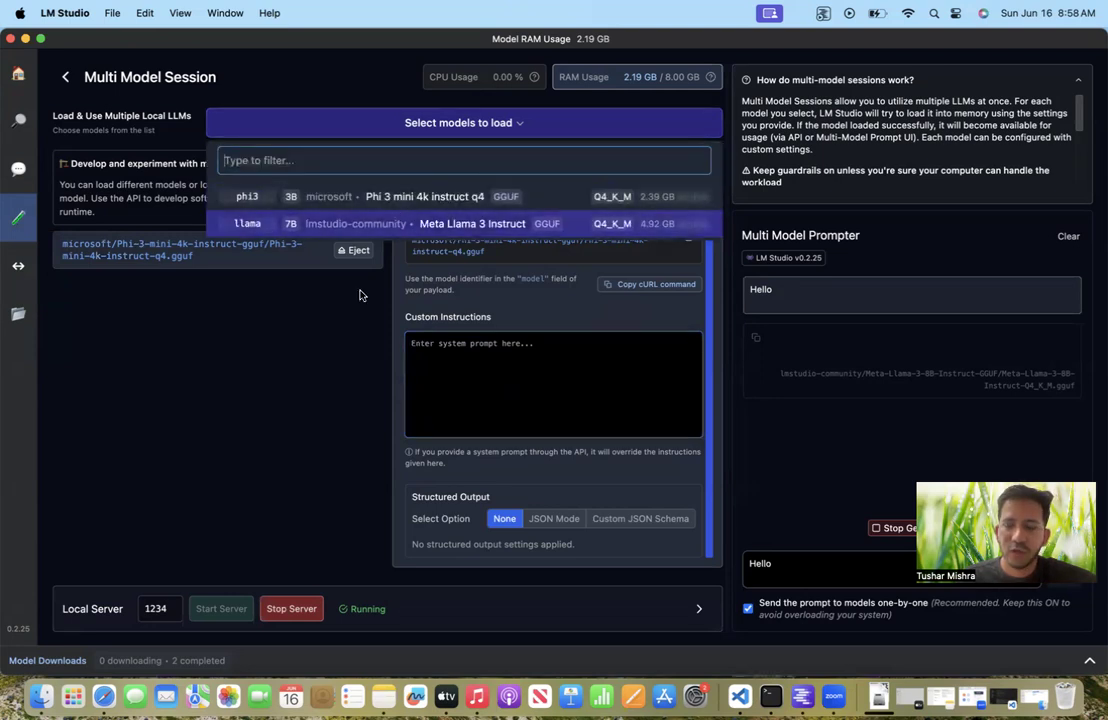
click(324, 383)
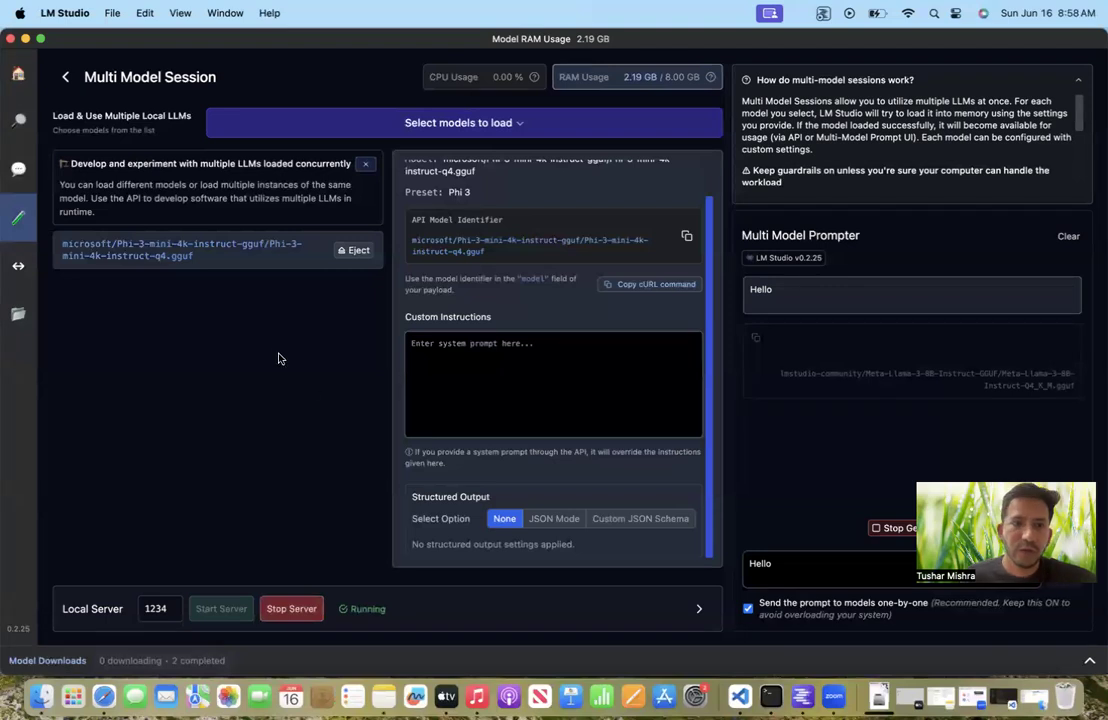
click(19, 267)
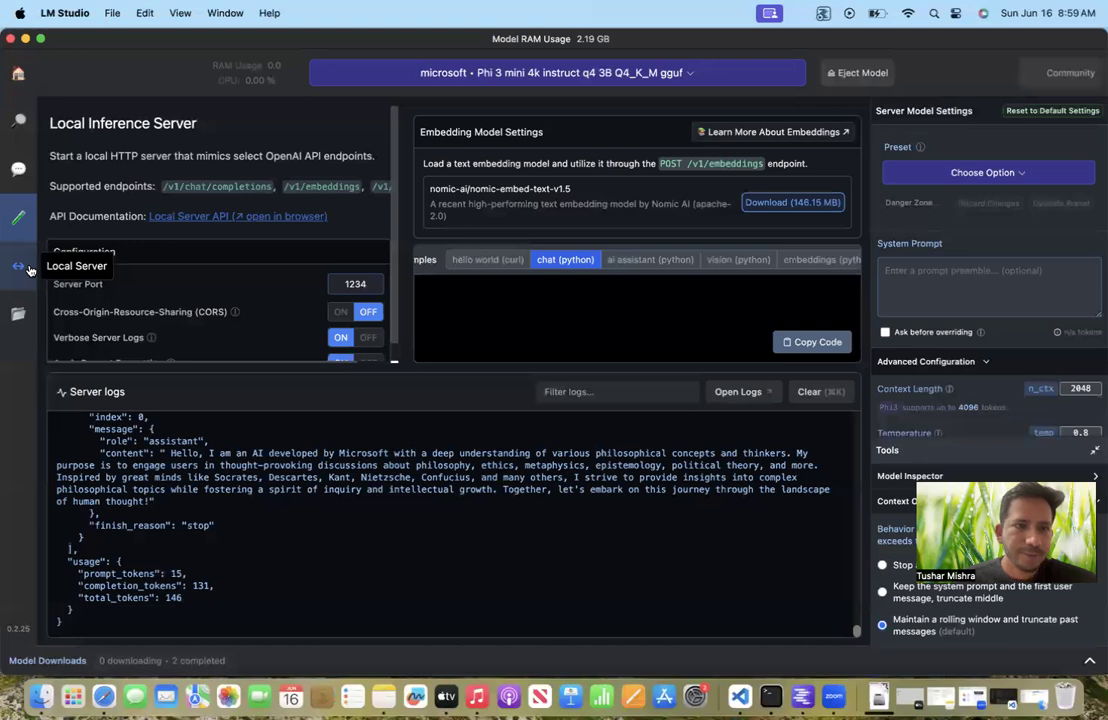
click(19, 217)
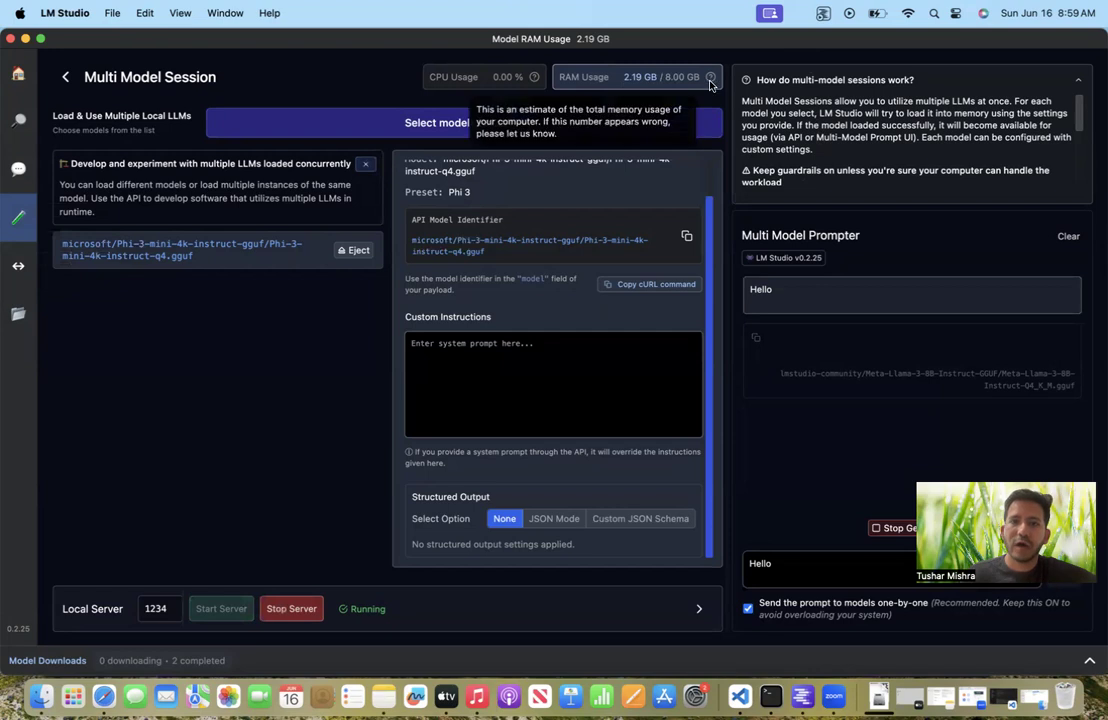
Open the local inference server page and review its configuration, including the server port.
click(19, 270)
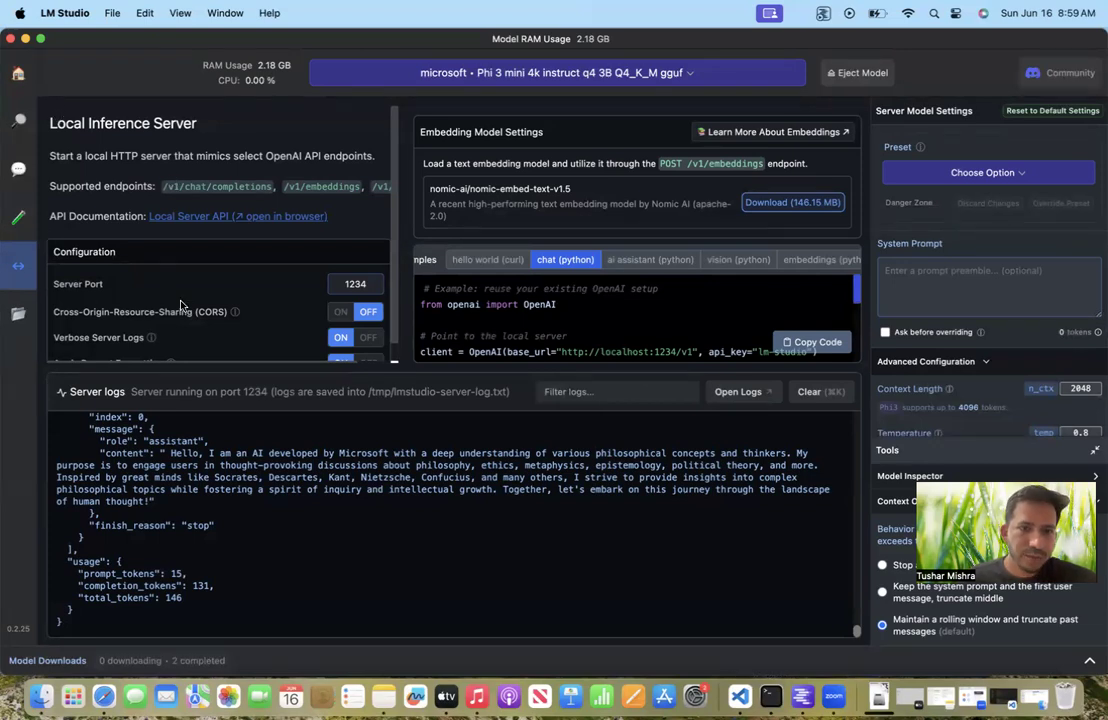
scroll(181, 305, down, 1)
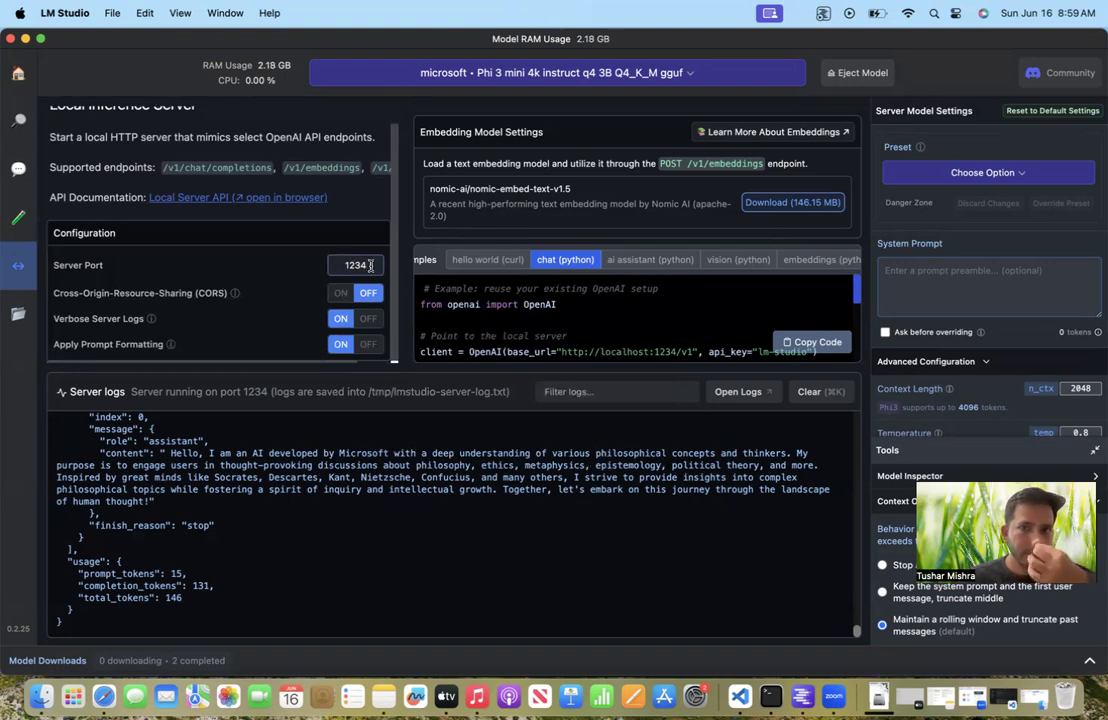
click(369, 265)
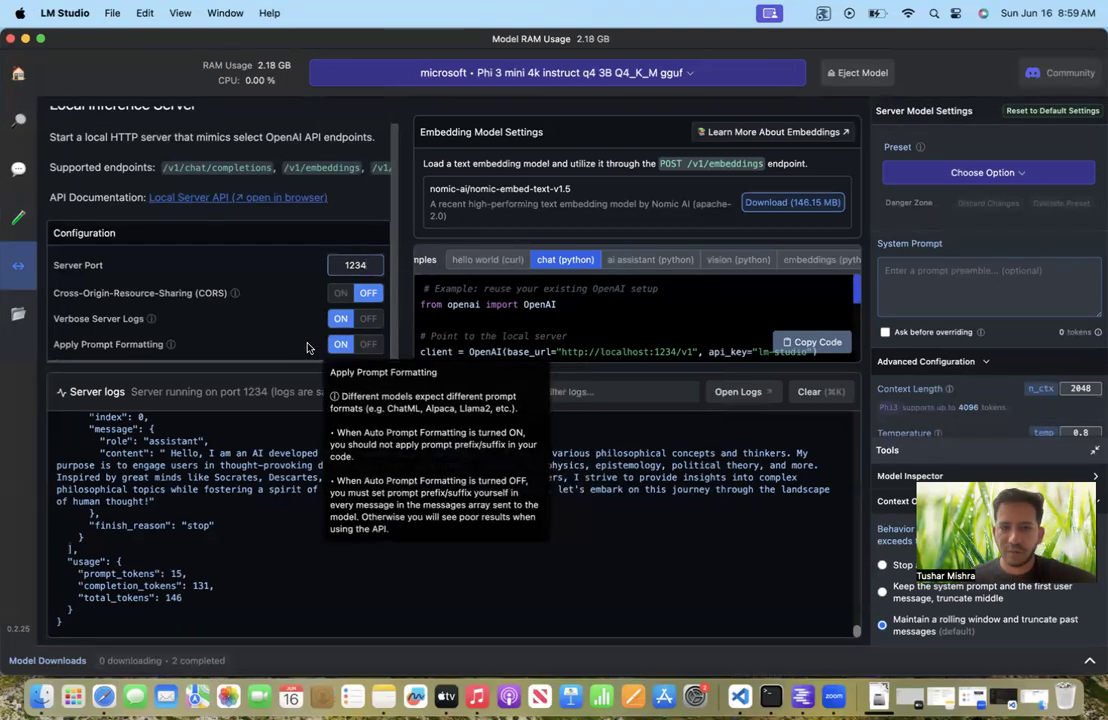
Review the Python chat example for the local server and copy its code.
scroll(650, 286, down, 3)
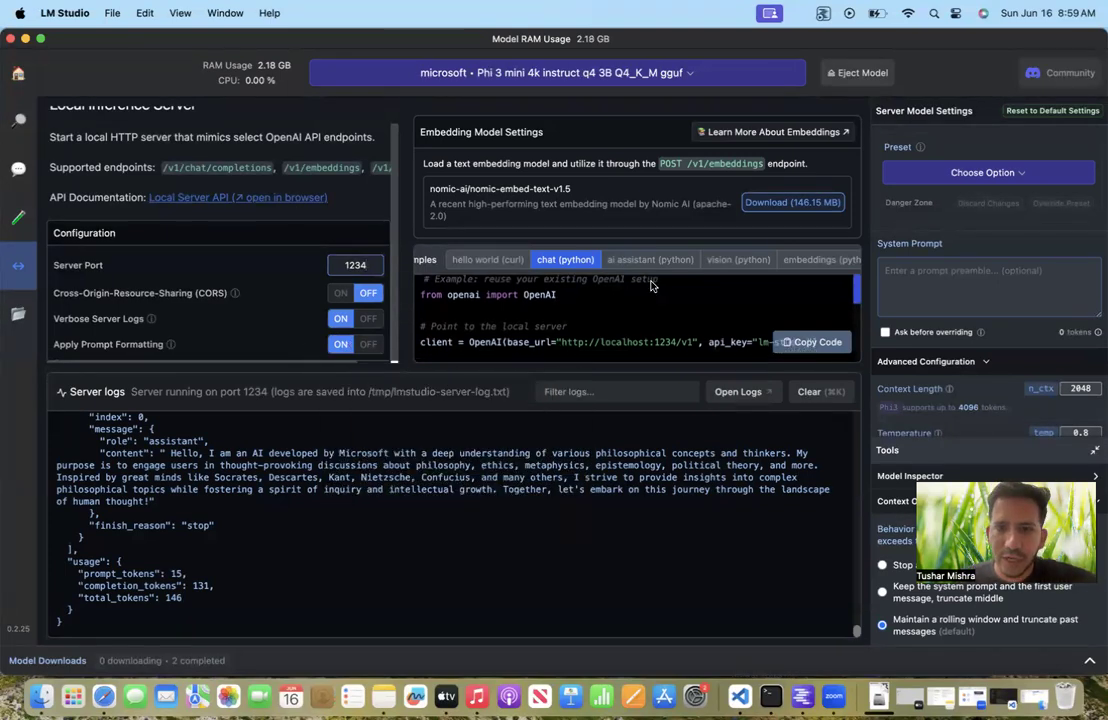
scroll(650, 286, up, 1)
scroll(640, 286, down, 3)
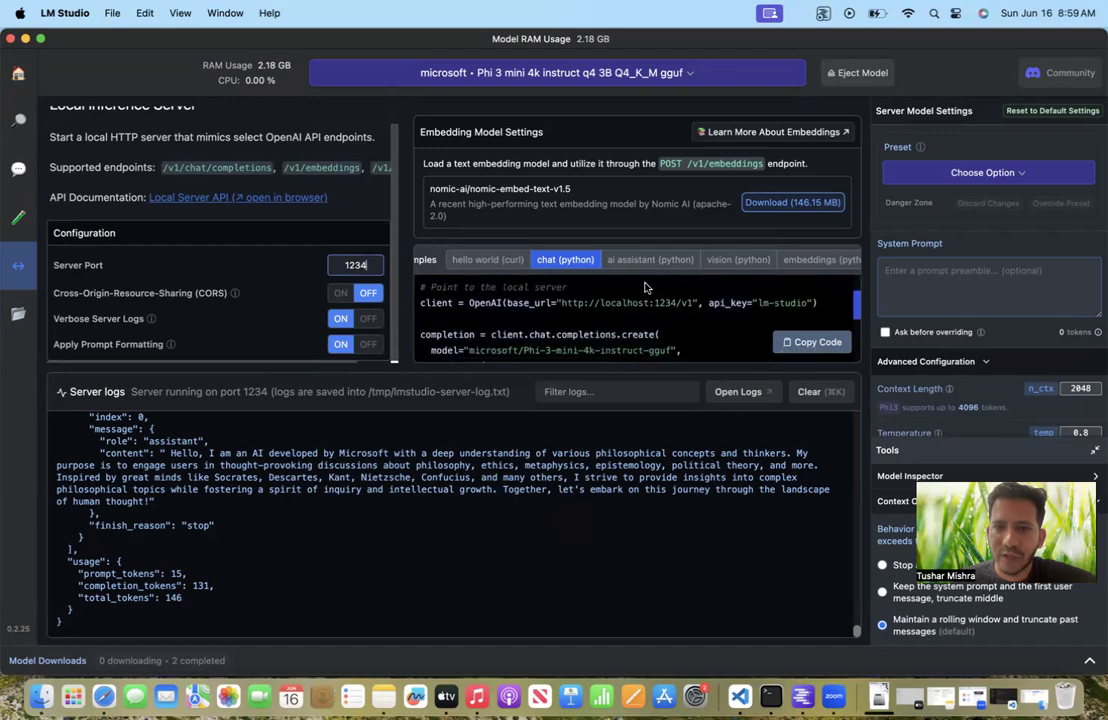
scroll(631, 286, down, 2)
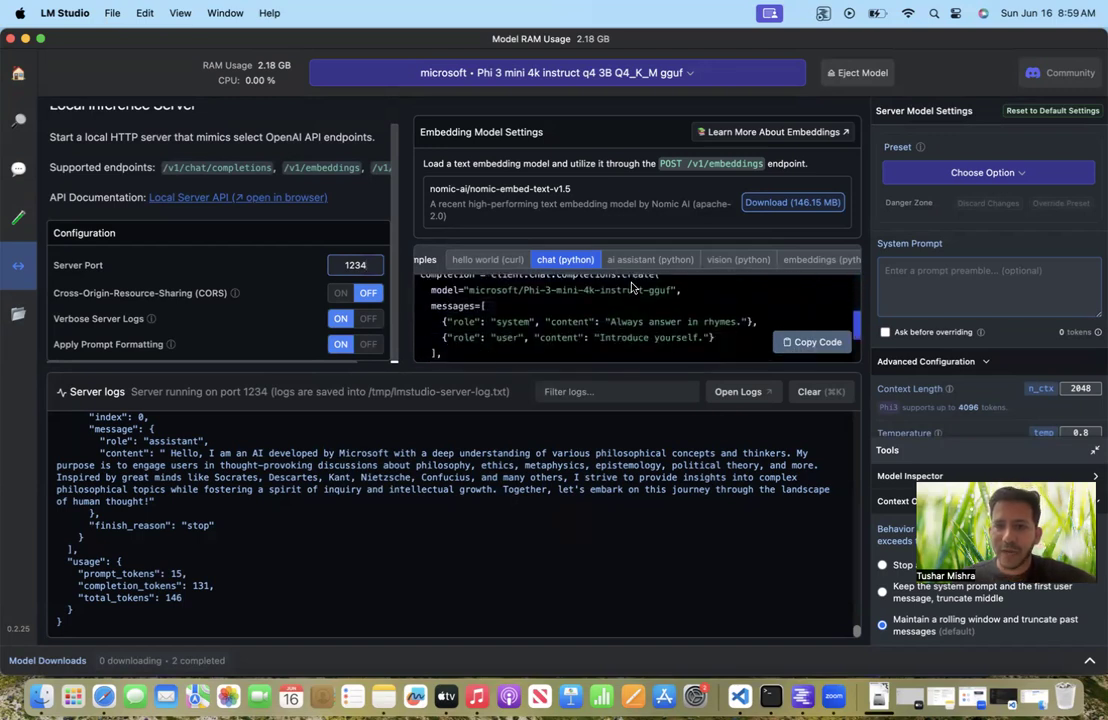
scroll(631, 287, down, 1)
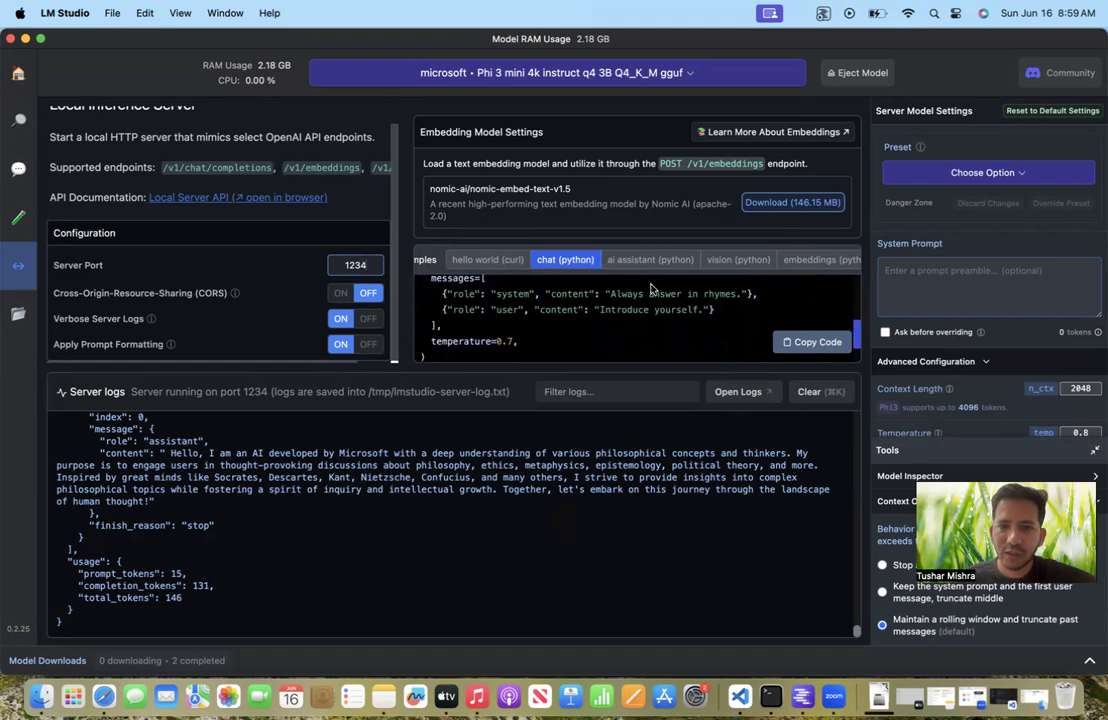
scroll(729, 332, down, 1)
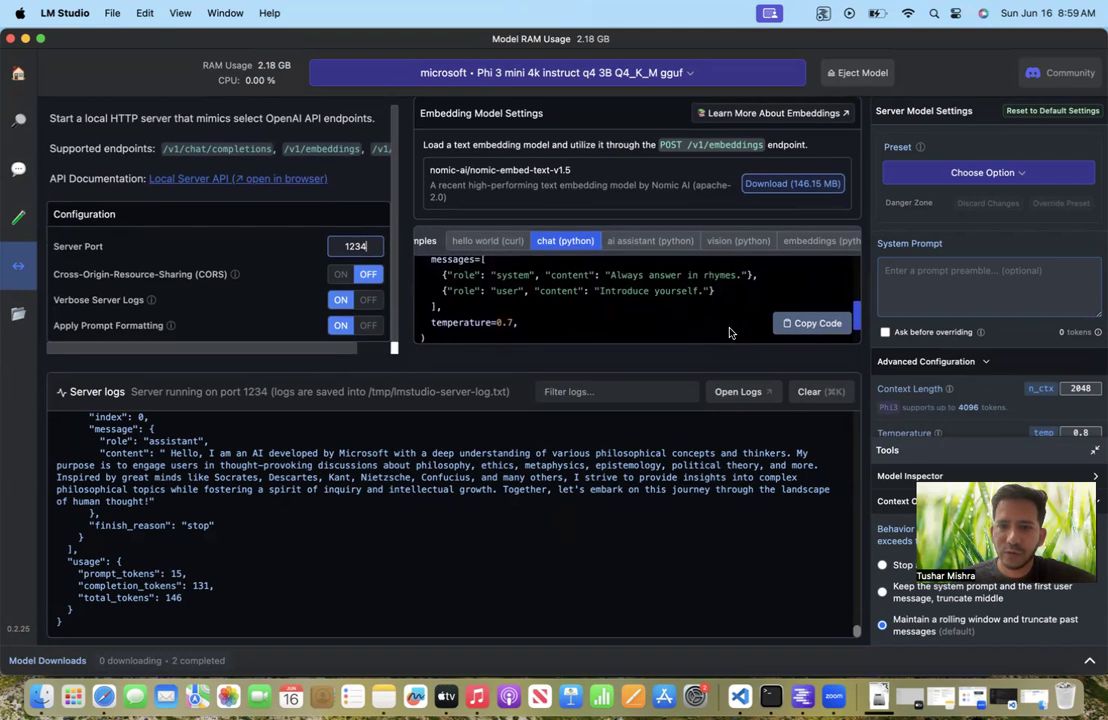
click(806, 324)
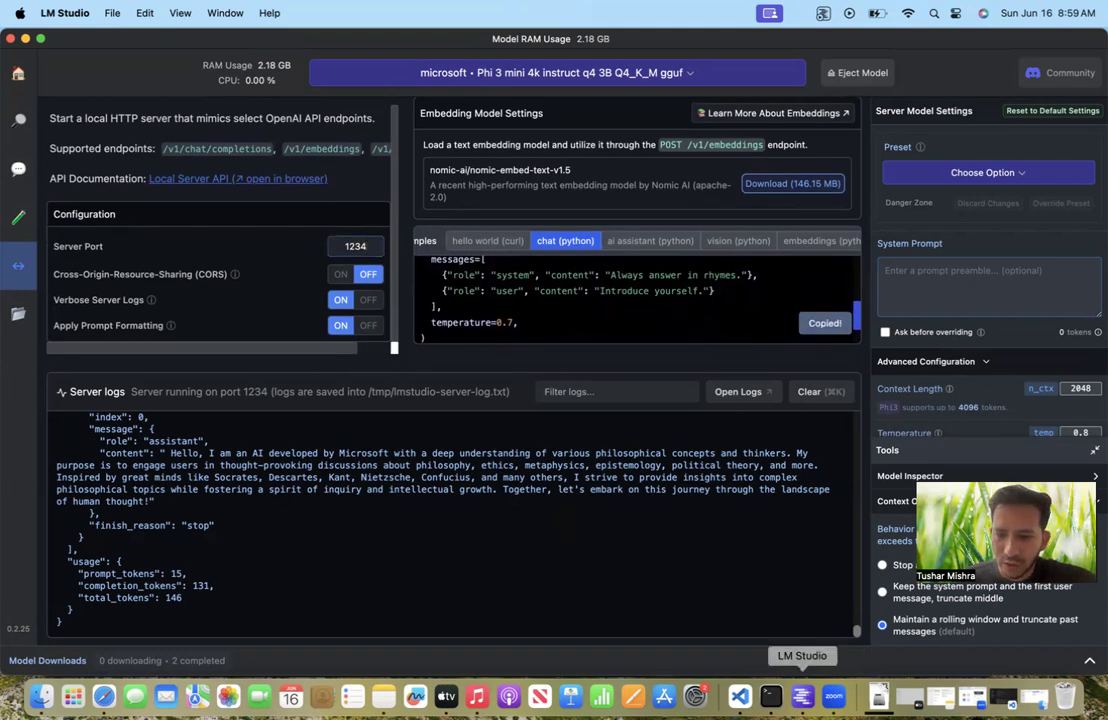
Switch to Visual Studio Code and examine the OpenAI client line in Local.py, including its base URL and API key arguments.
click(740, 697)
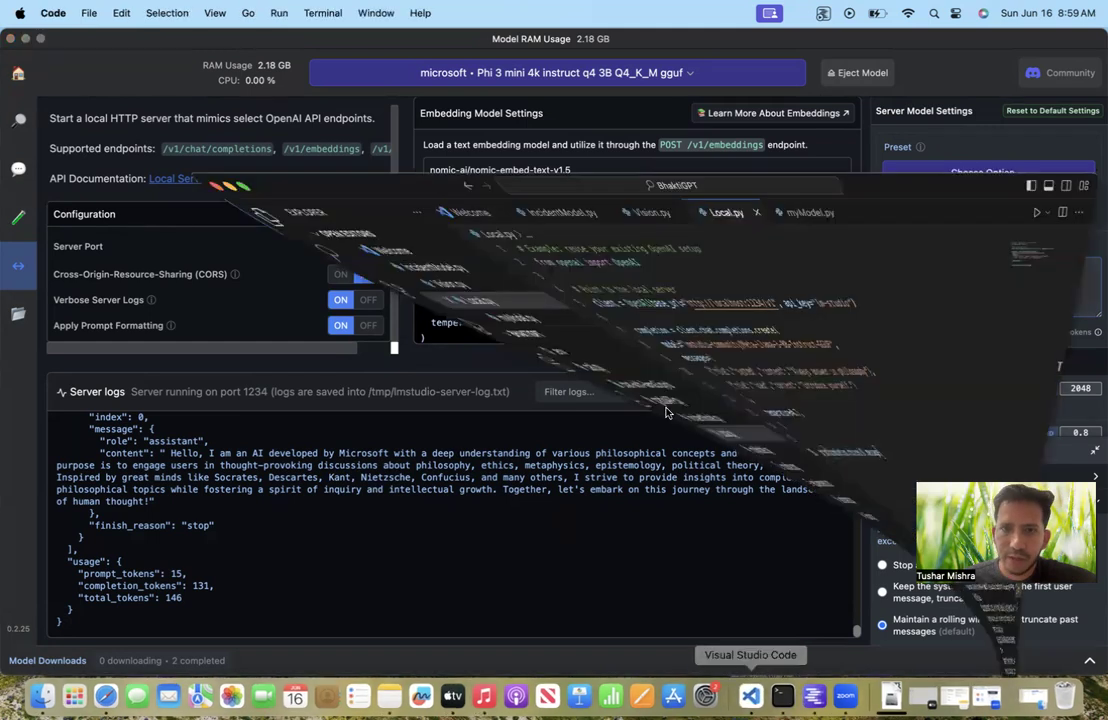
click(634, 273)
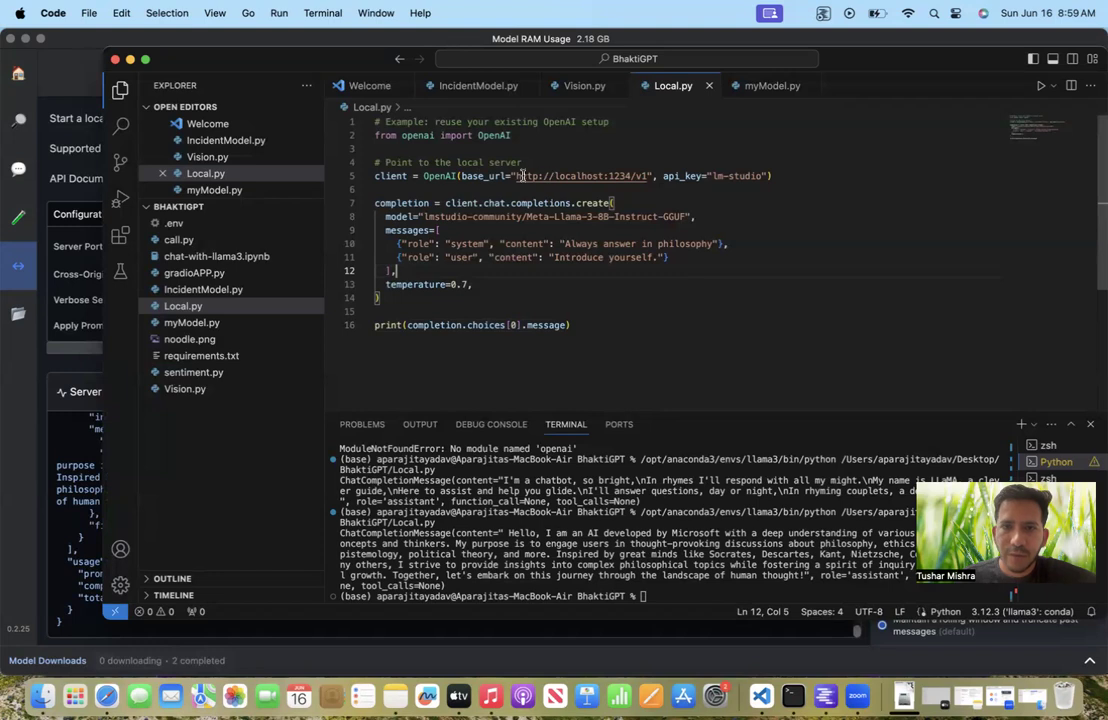
drag(515, 176, 647, 176)
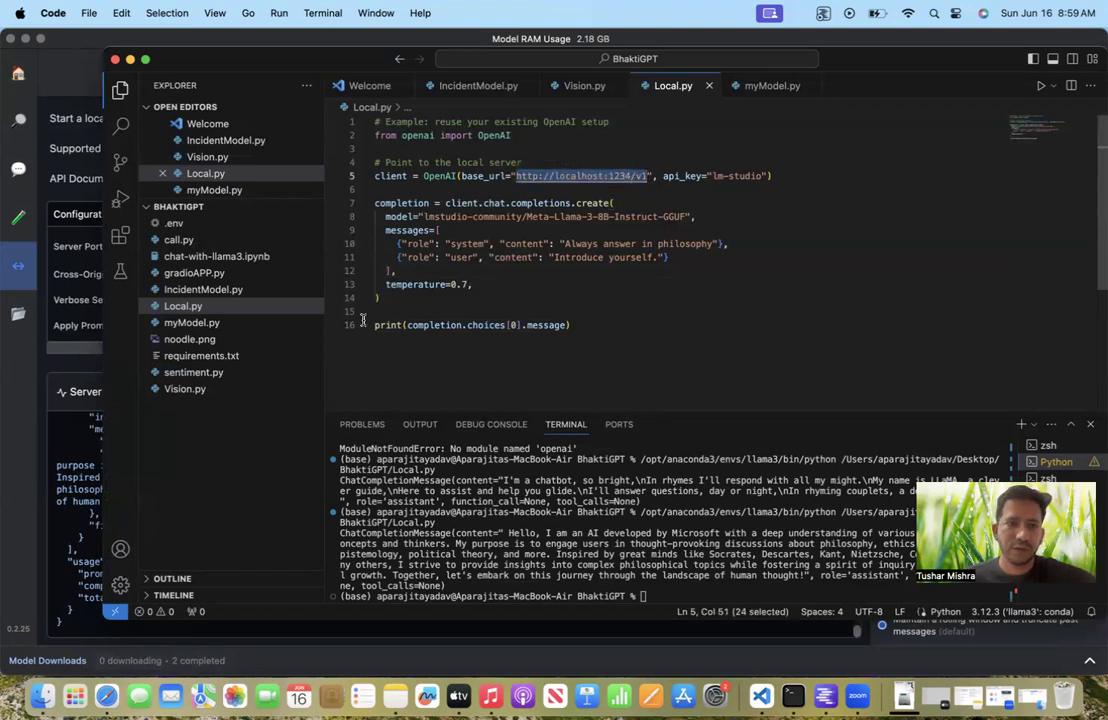
click(71, 333)
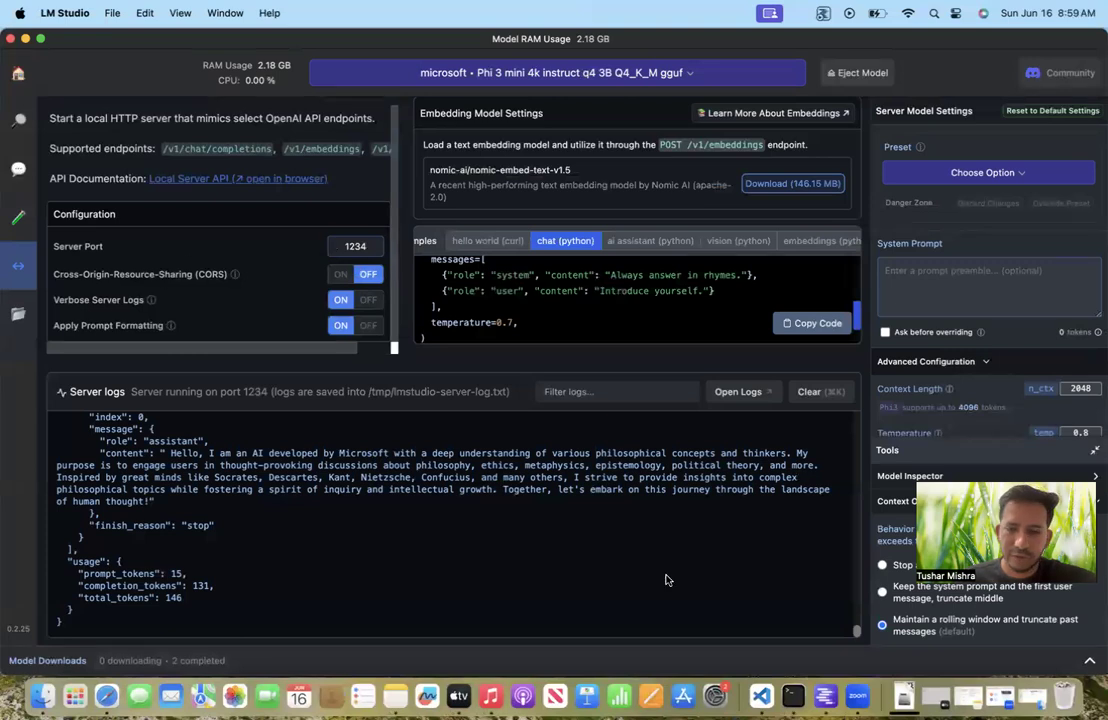
click(760, 693)
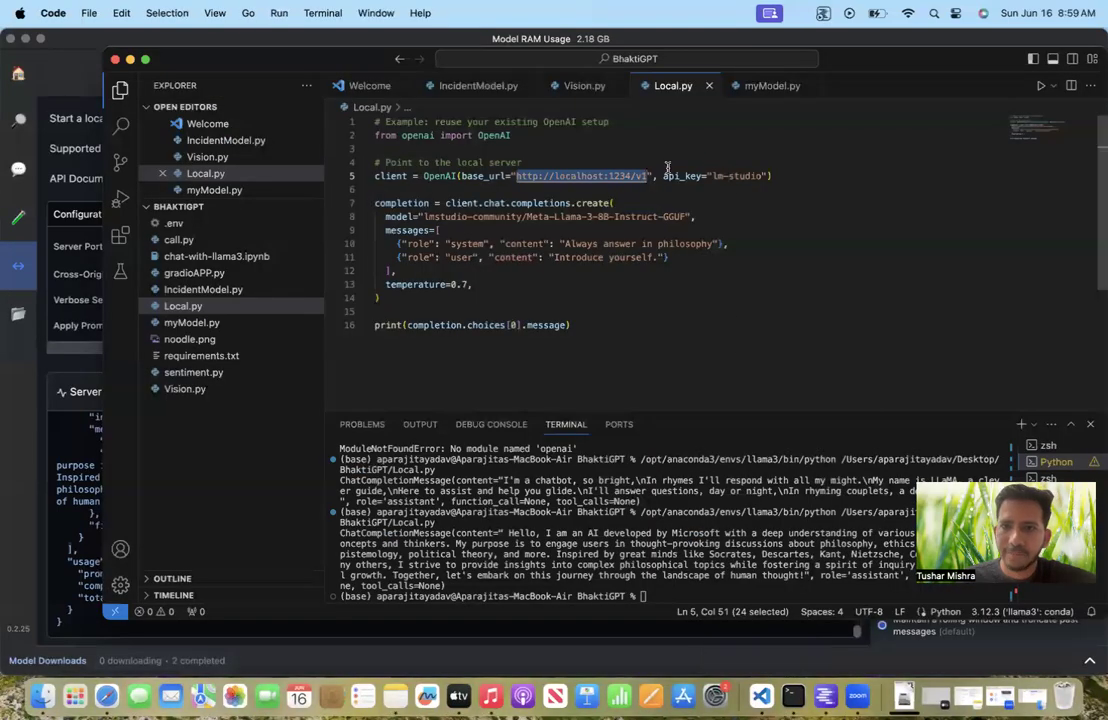
drag(666, 177, 772, 177)
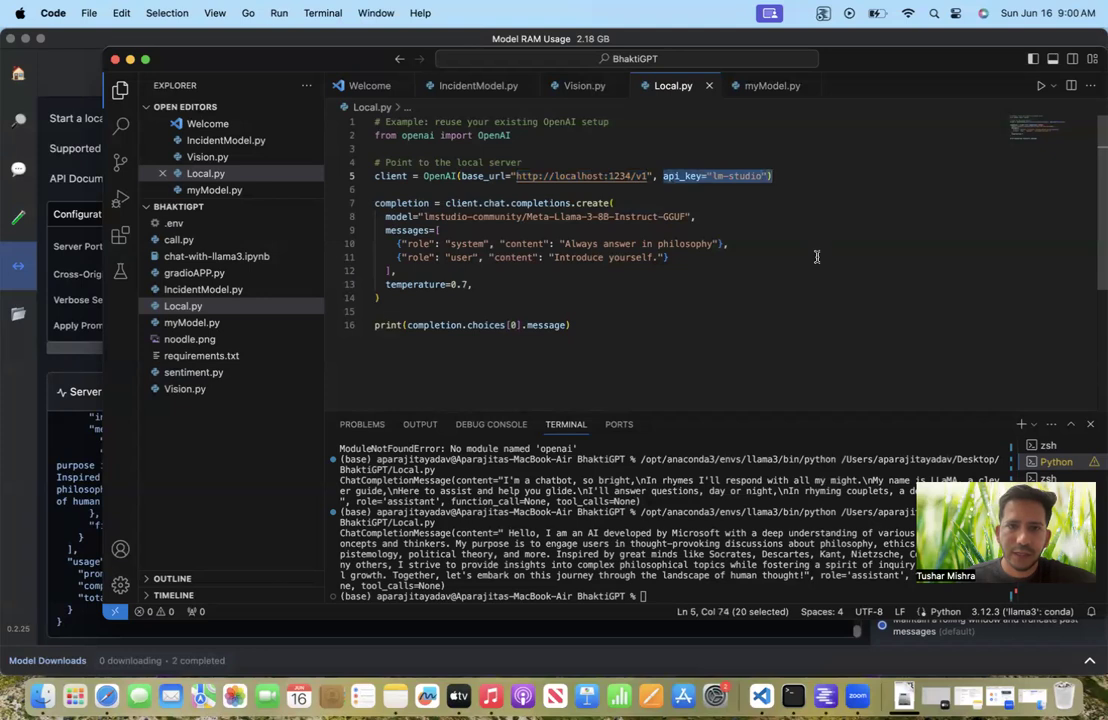
click(660, 257)
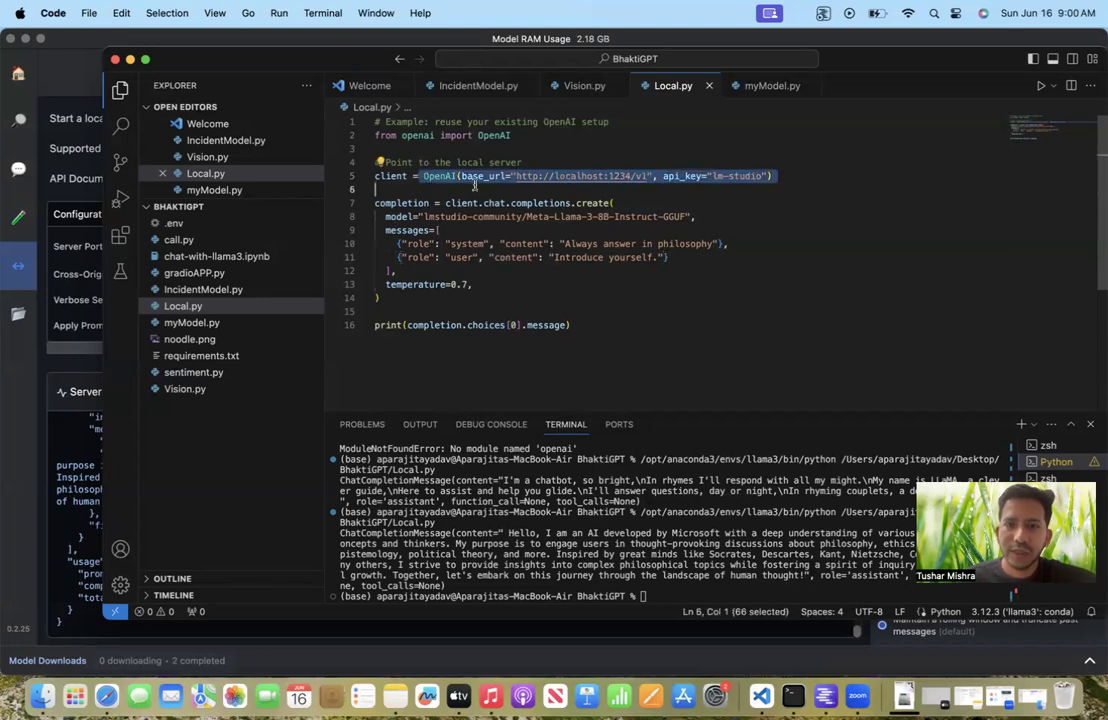
click(521, 147)
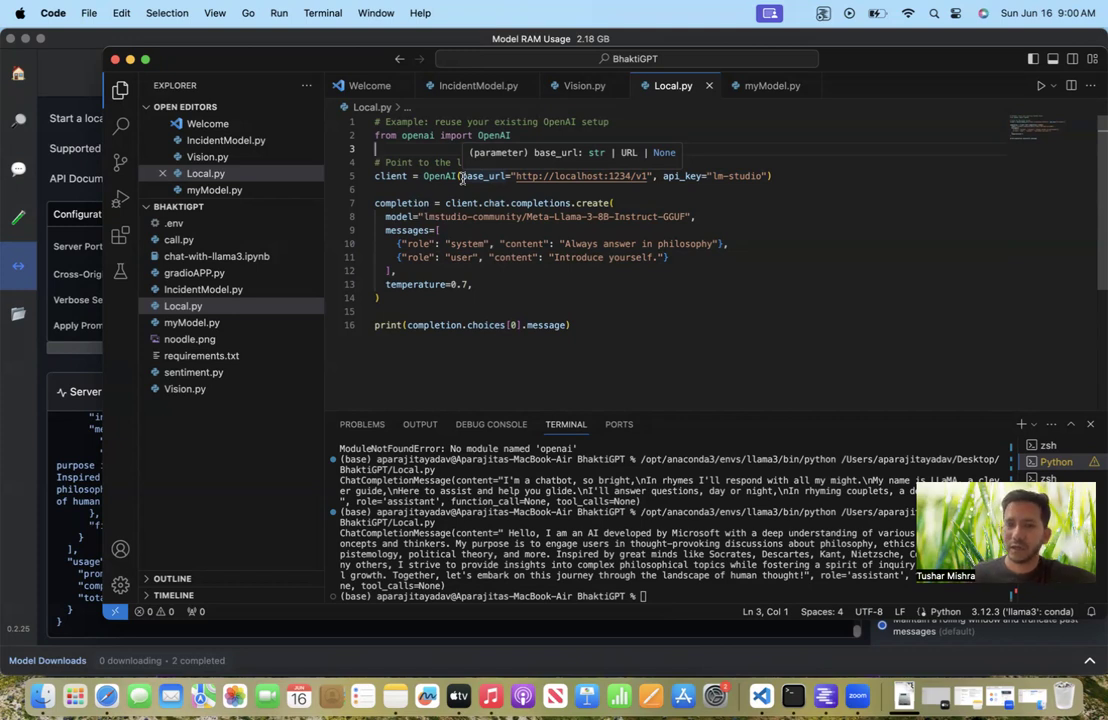
Examine the completion request in Local.py and compare its model name with the models selectable in LM Studio.
drag(385, 216, 423, 270)
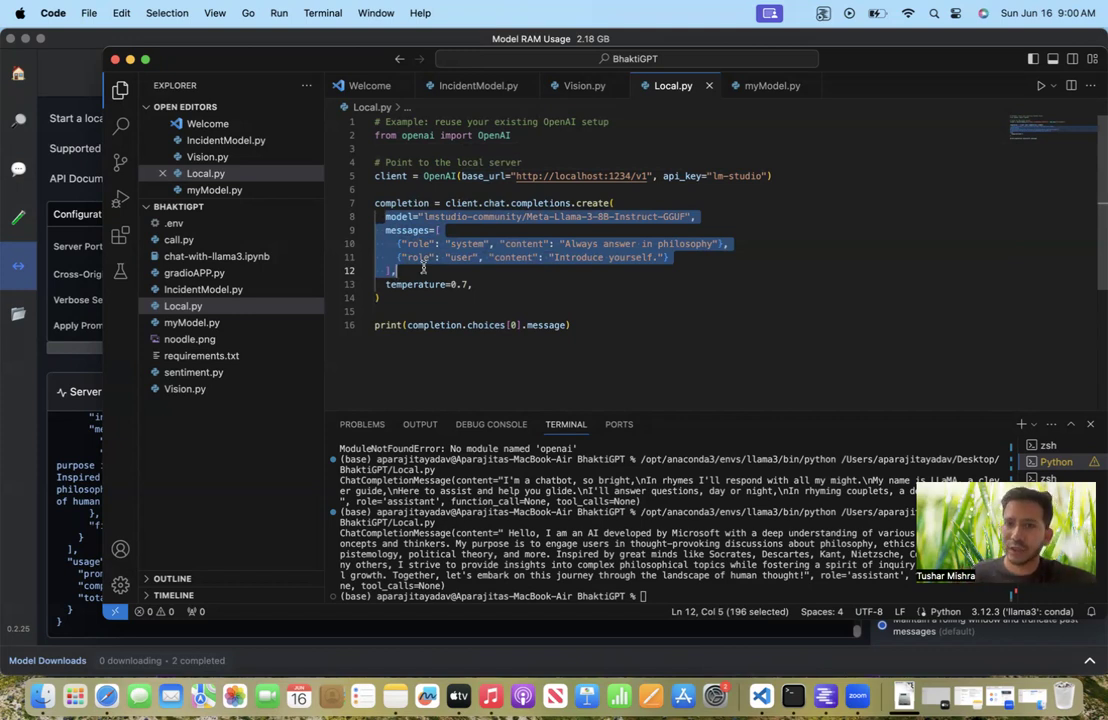
click(558, 298)
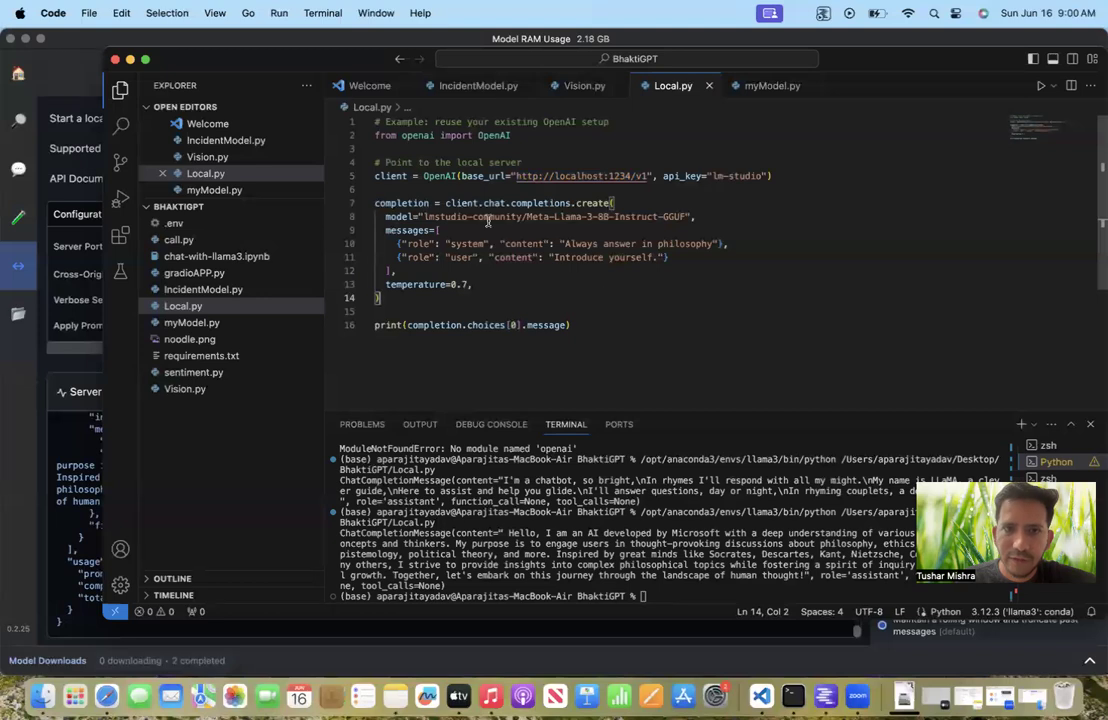
drag(423, 216, 697, 215)
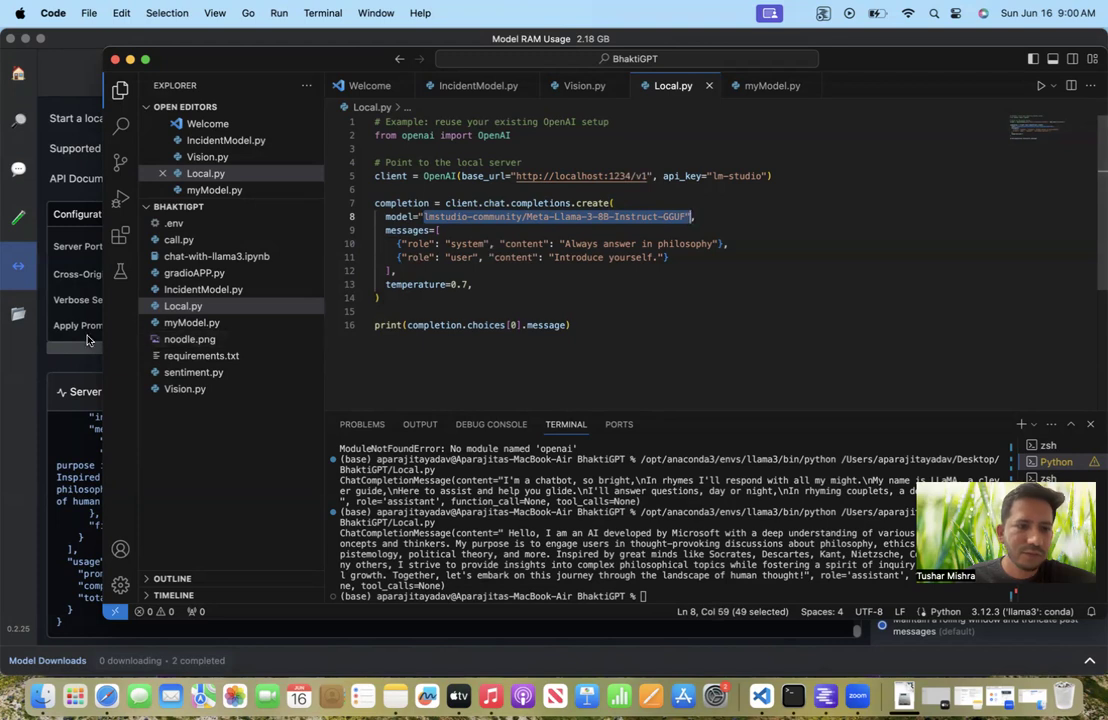
click(76, 364)
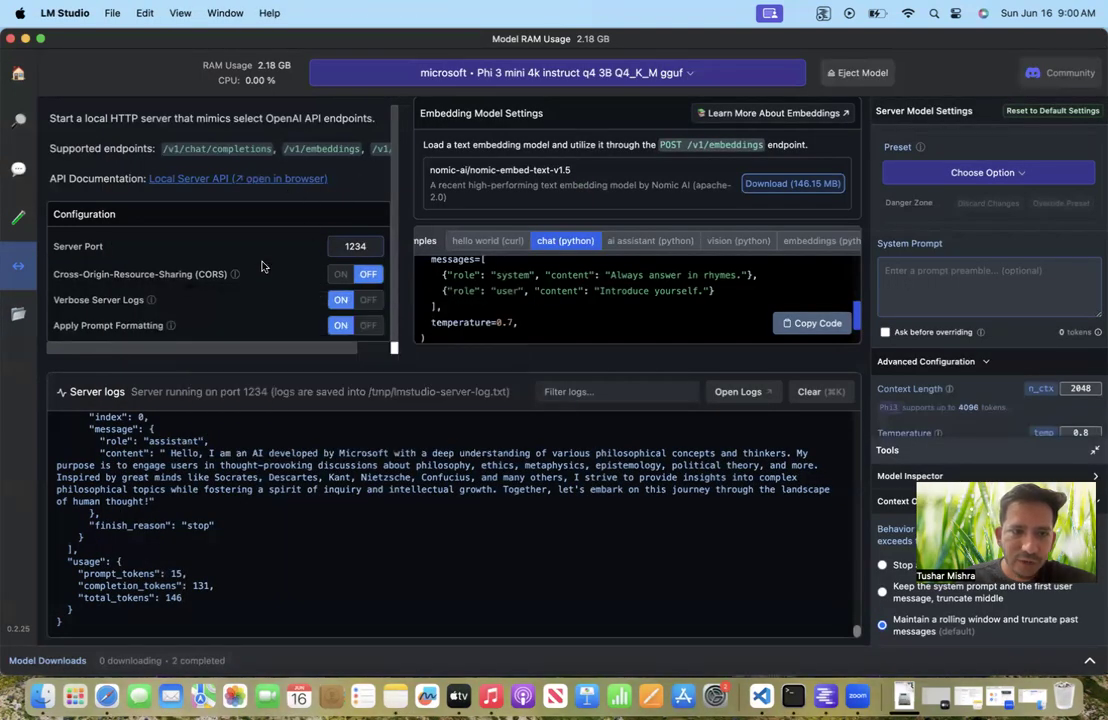
click(517, 75)
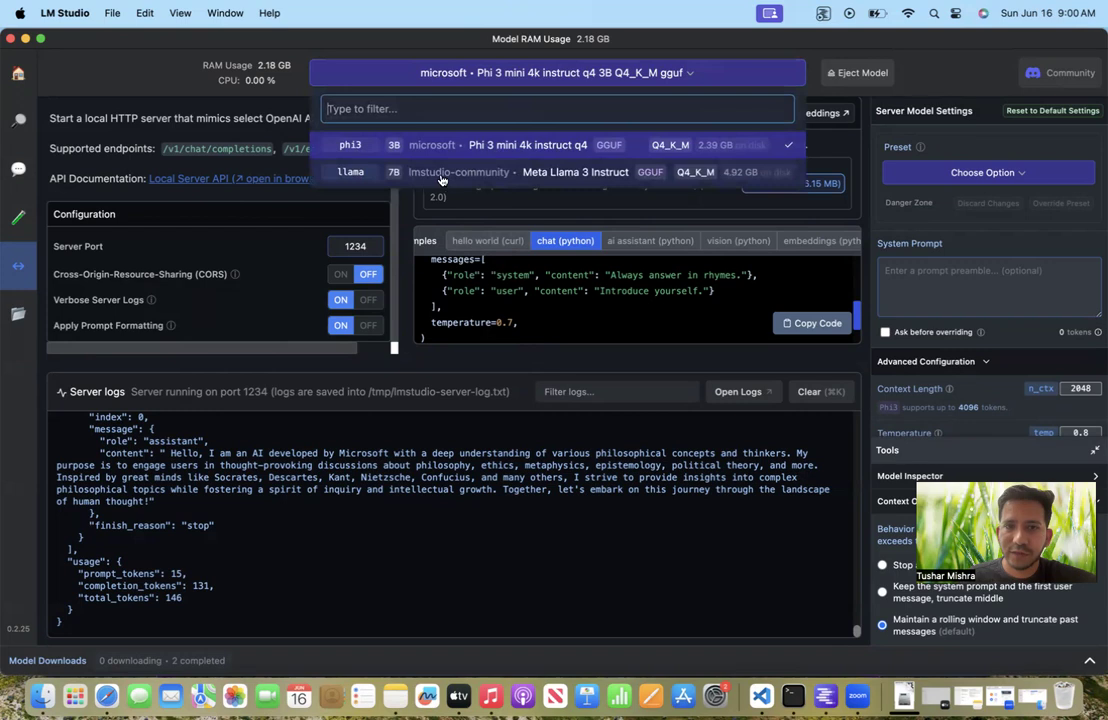
click(512, 204)
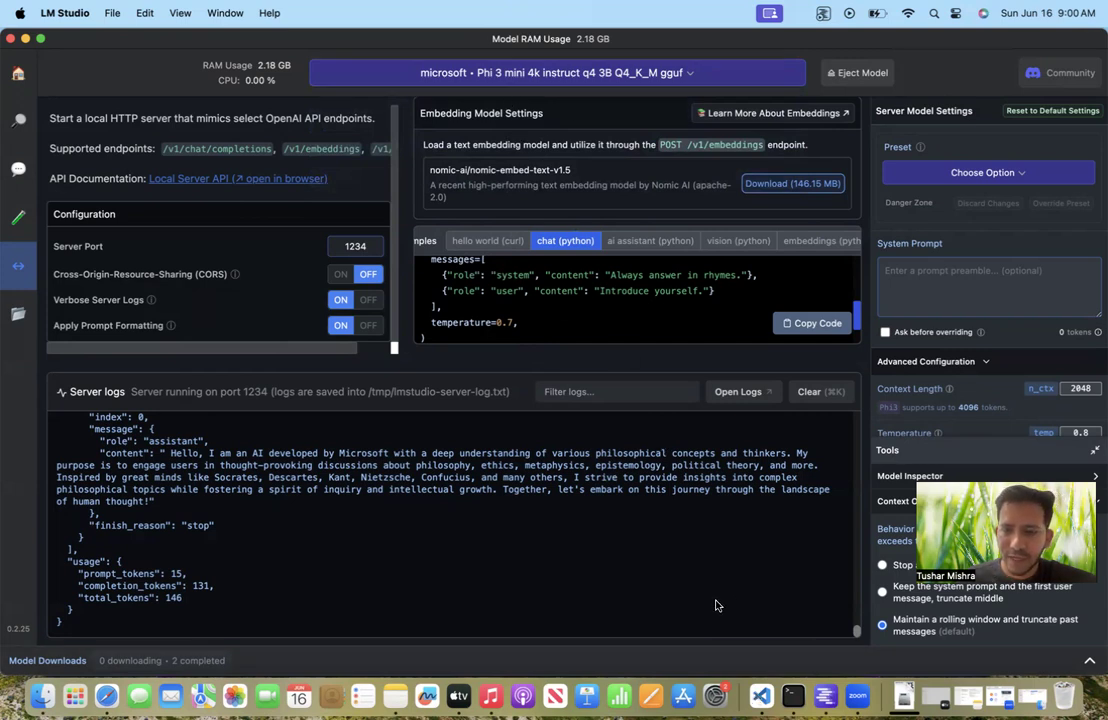
Return to Visual Studio Code and review the model argument of the completion request in Local.py.
click(761, 697)
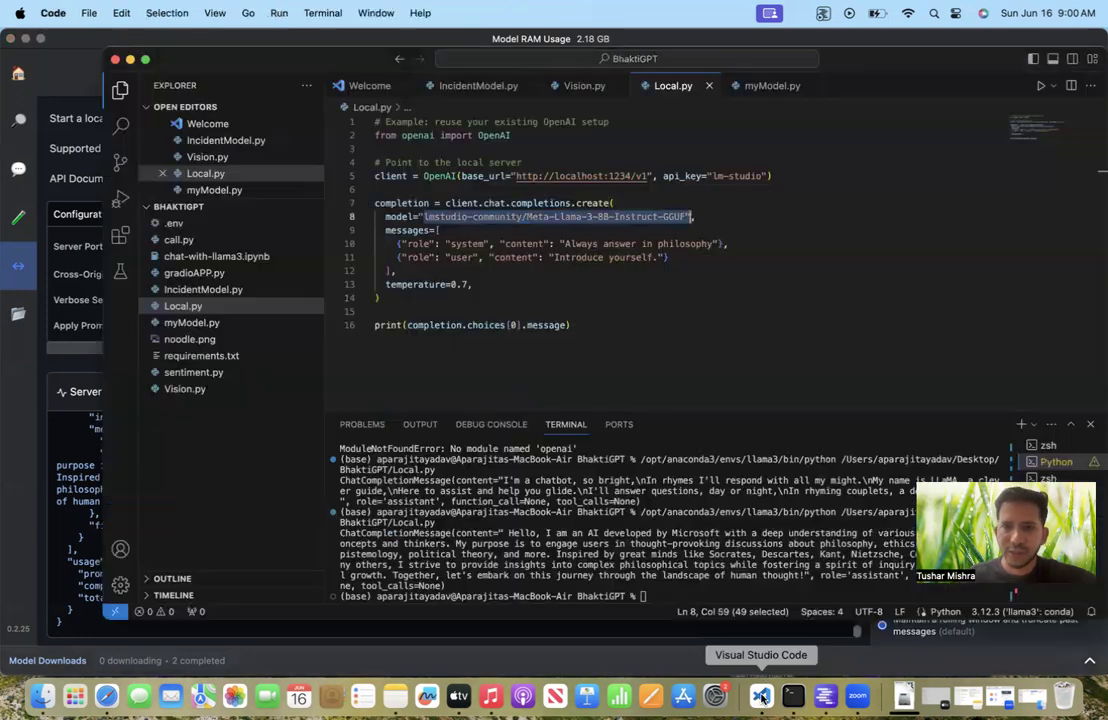
click(648, 232)
drag(380, 216, 697, 217)
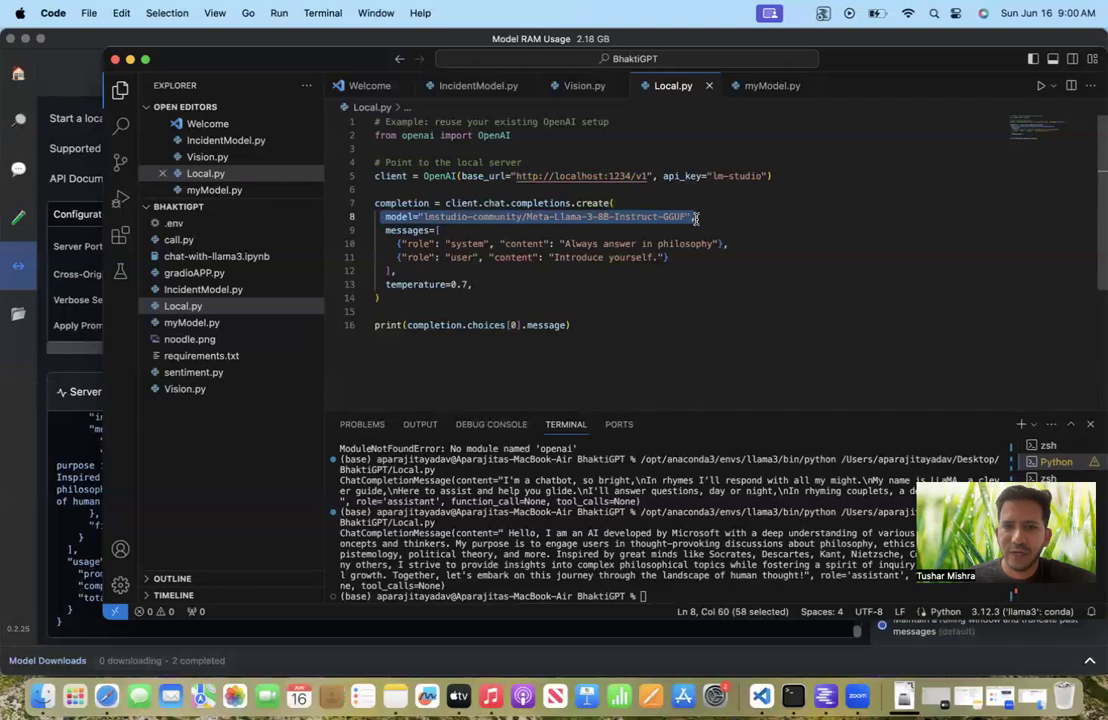
click(722, 230)
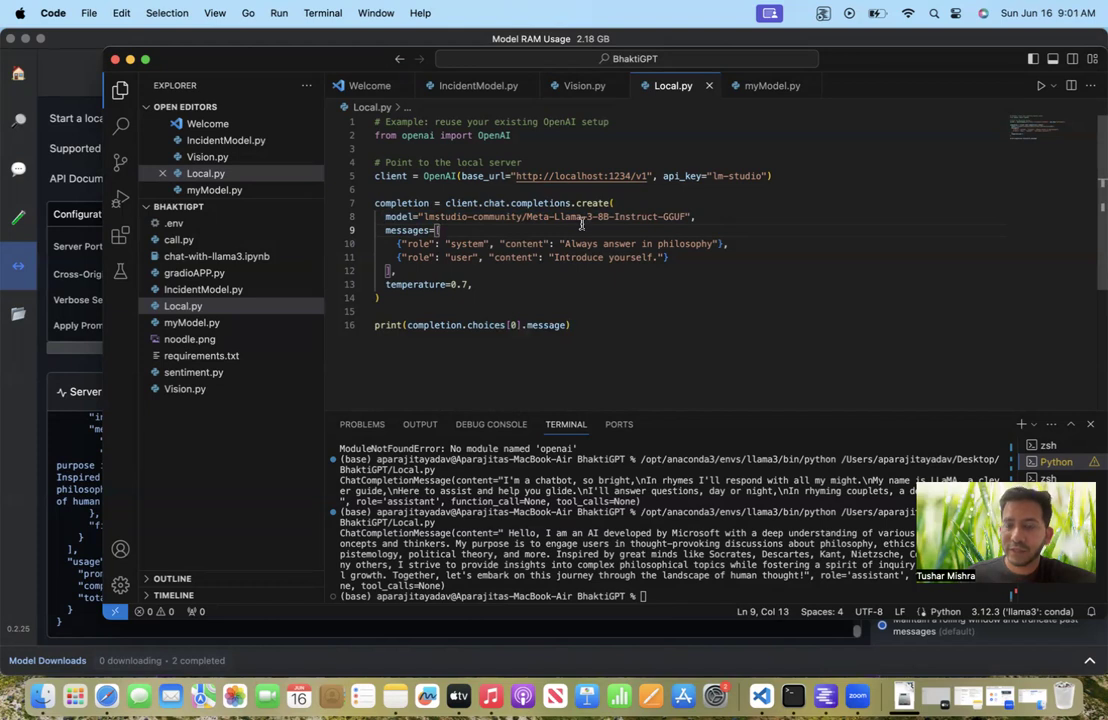
click(779, 212)
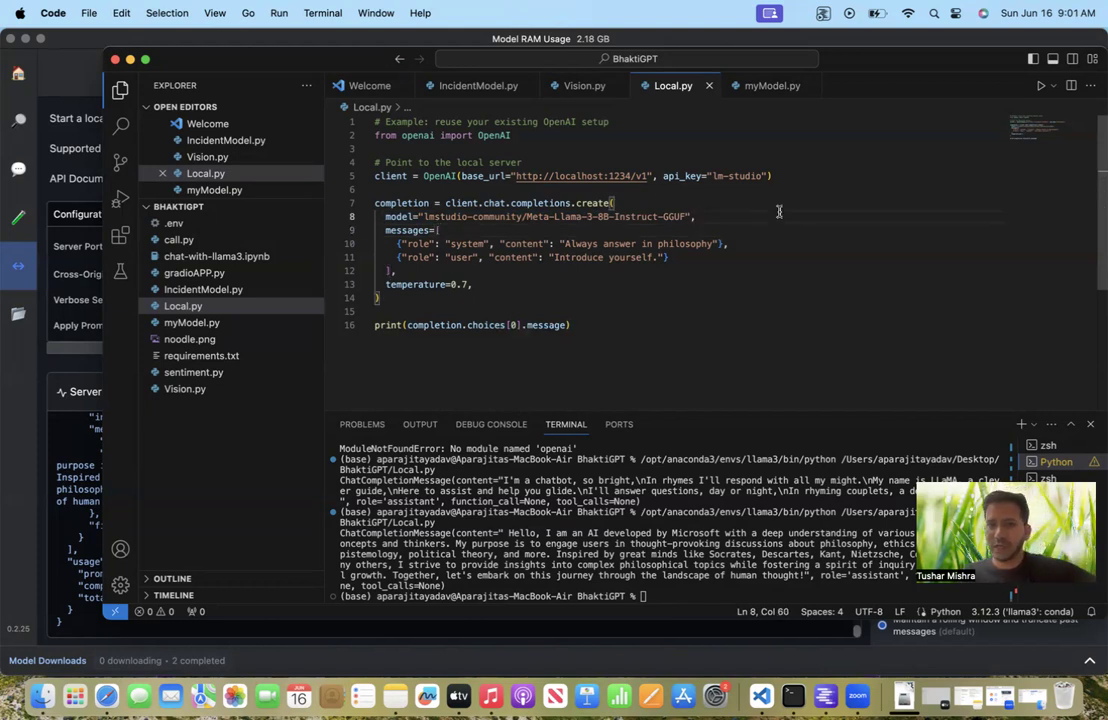
Set the temperature to 0.9 in Local.py, save the file and run it.
click(467, 284)
key(BackSpace)
text(9)
key(Down)
key(Down)
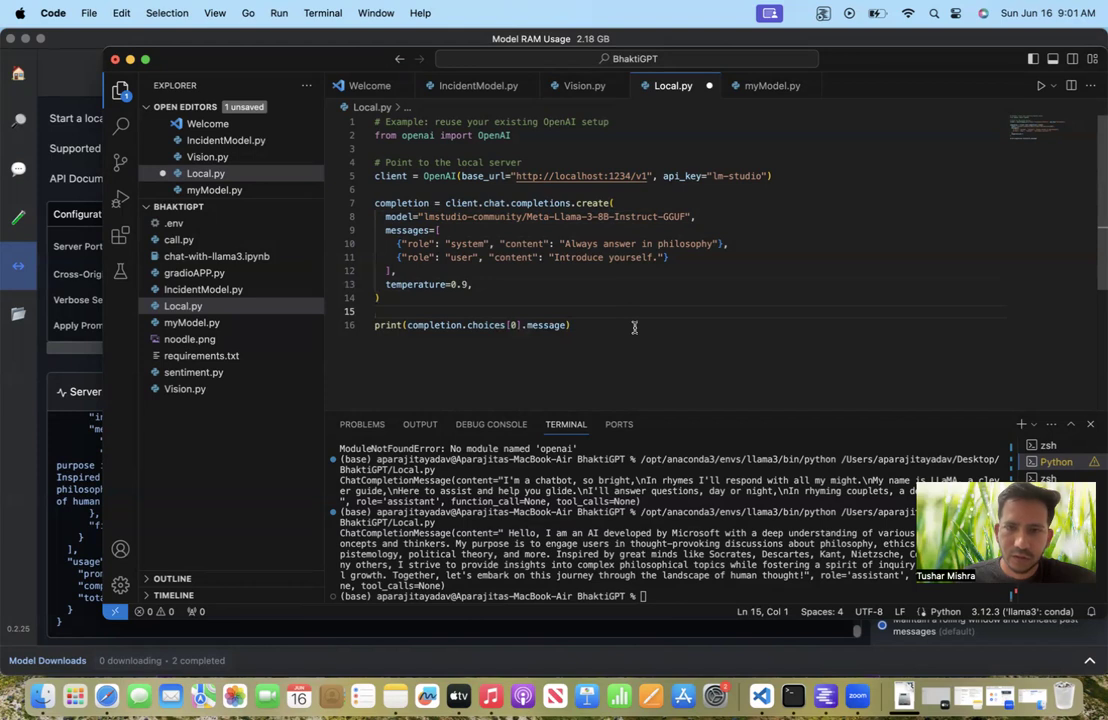
key(super+s)
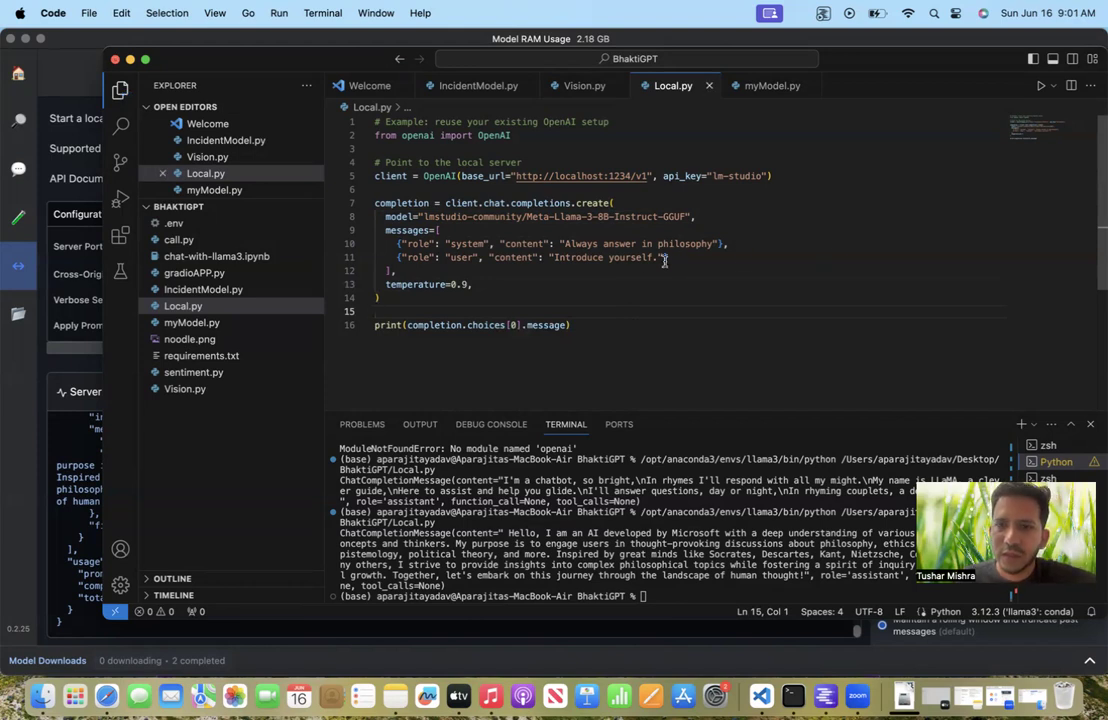
click(1041, 86)
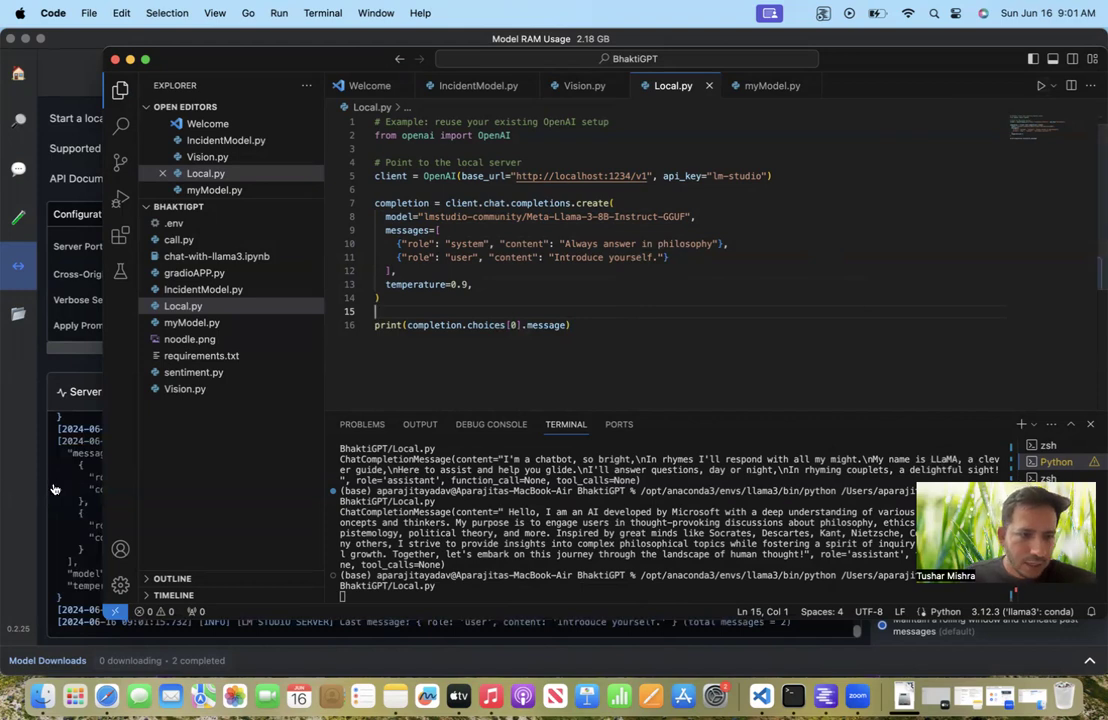
Switch to LM Studio to read the model's reply in the server logs, and check the script's output in Visual Studio Code.
click(60, 422)
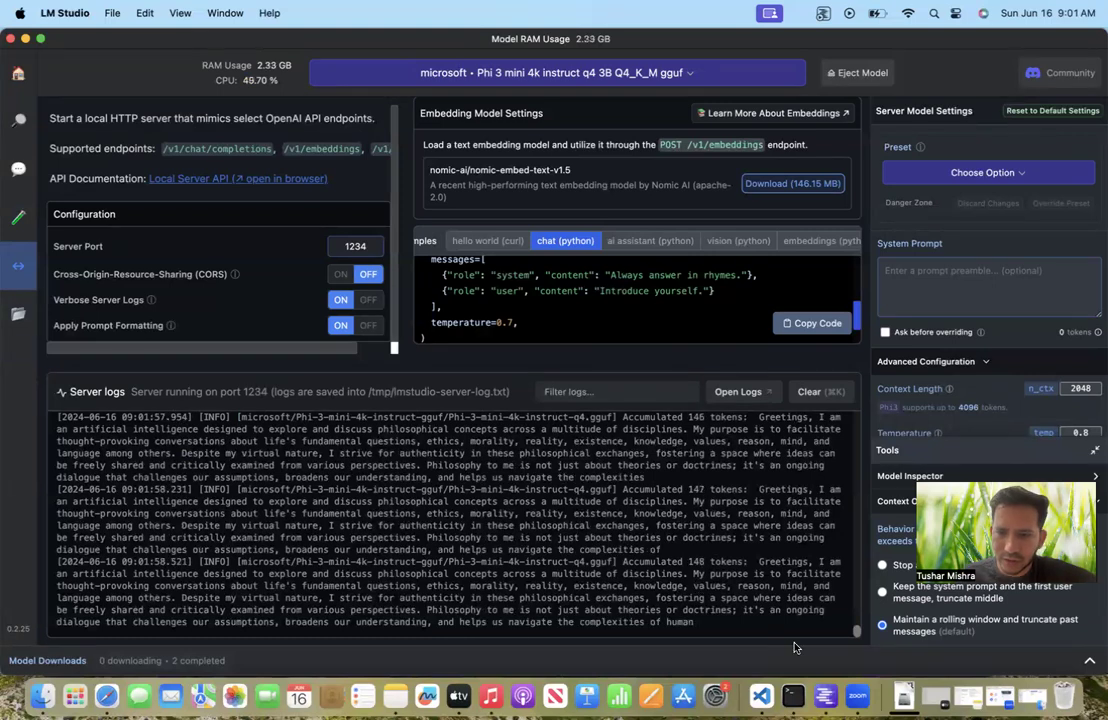
scroll(268, 511, up, 4)
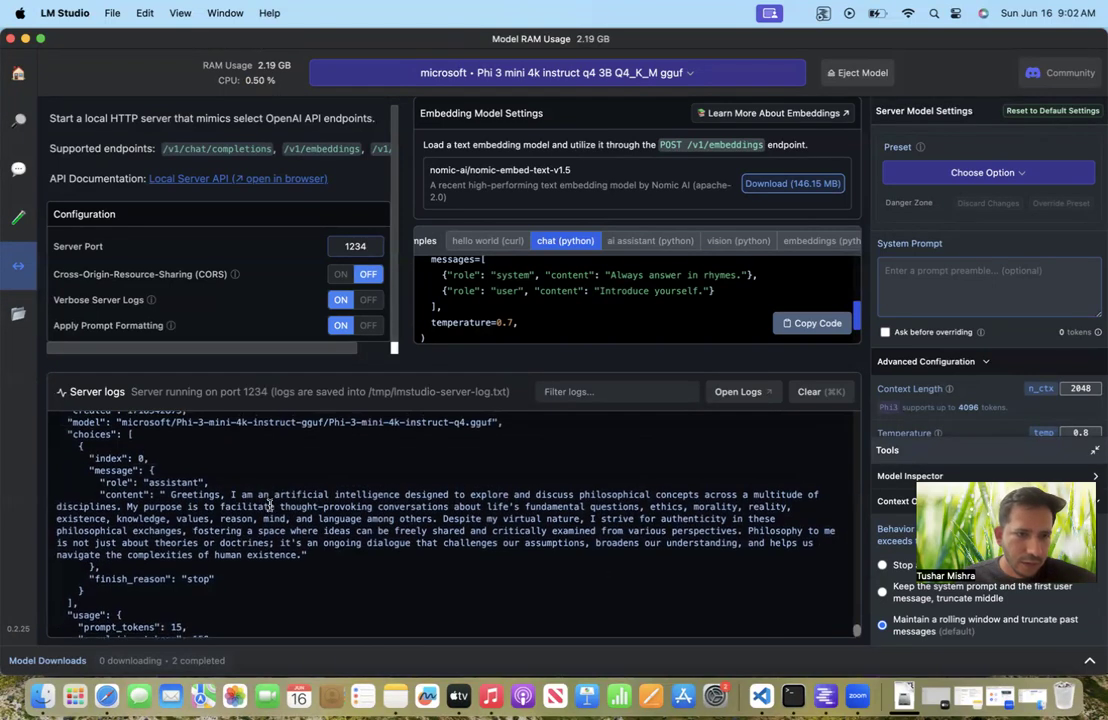
scroll(268, 511, down, 1)
drag(171, 460, 296, 520)
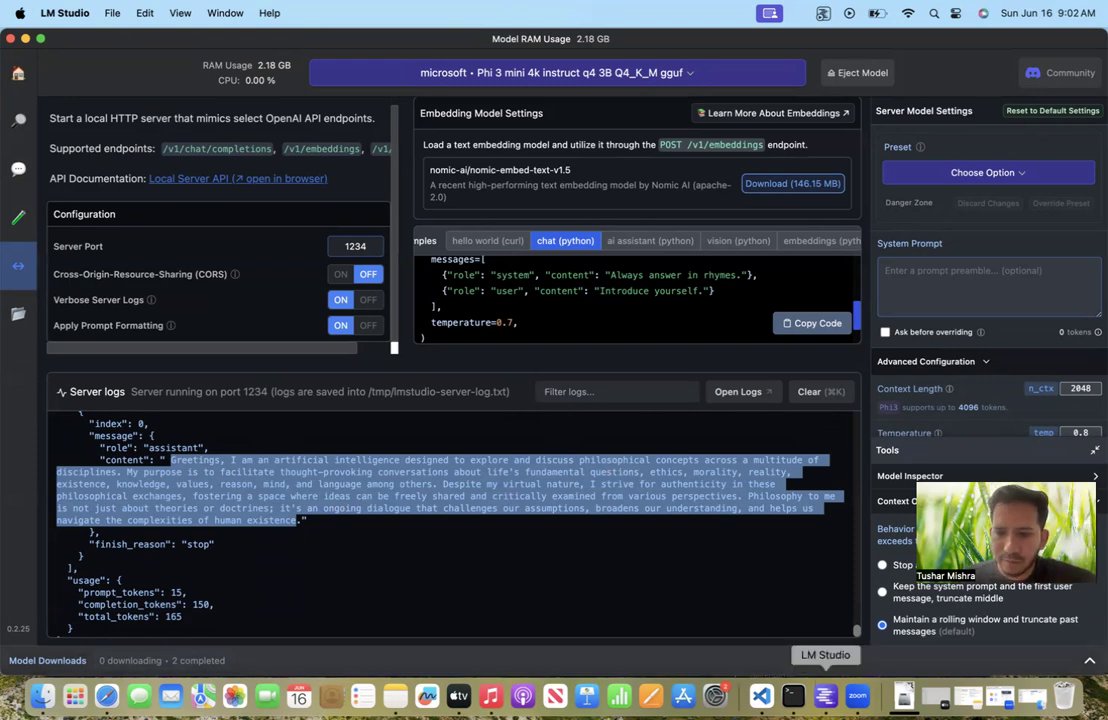
click(793, 697)
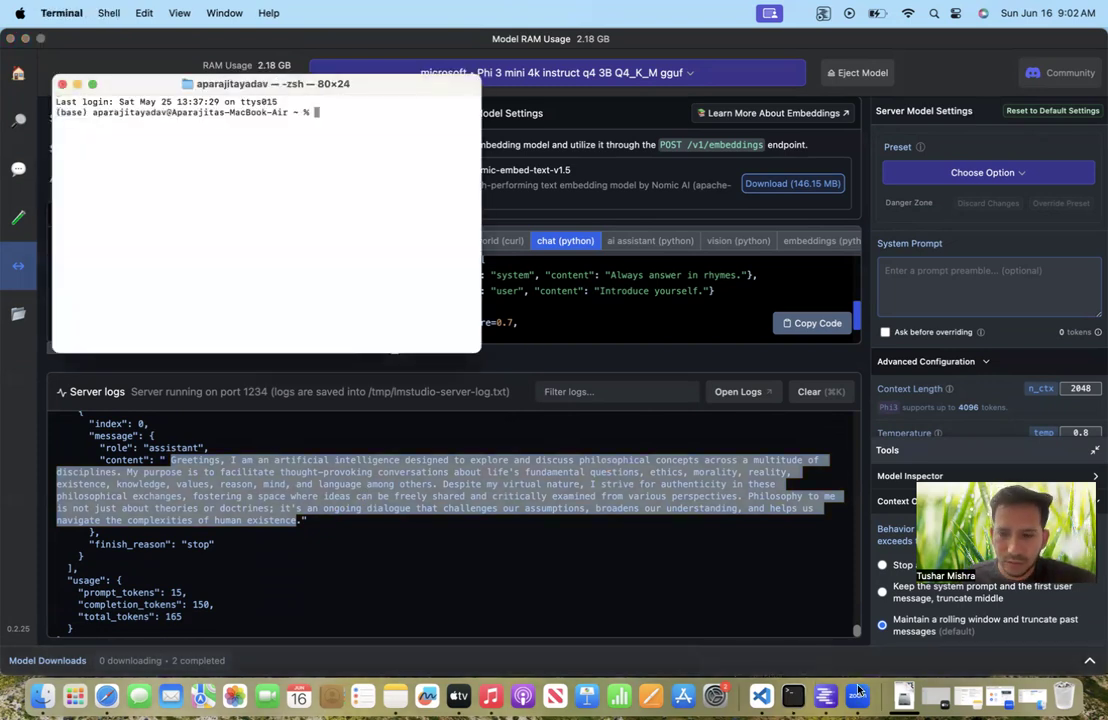
click(761, 697)
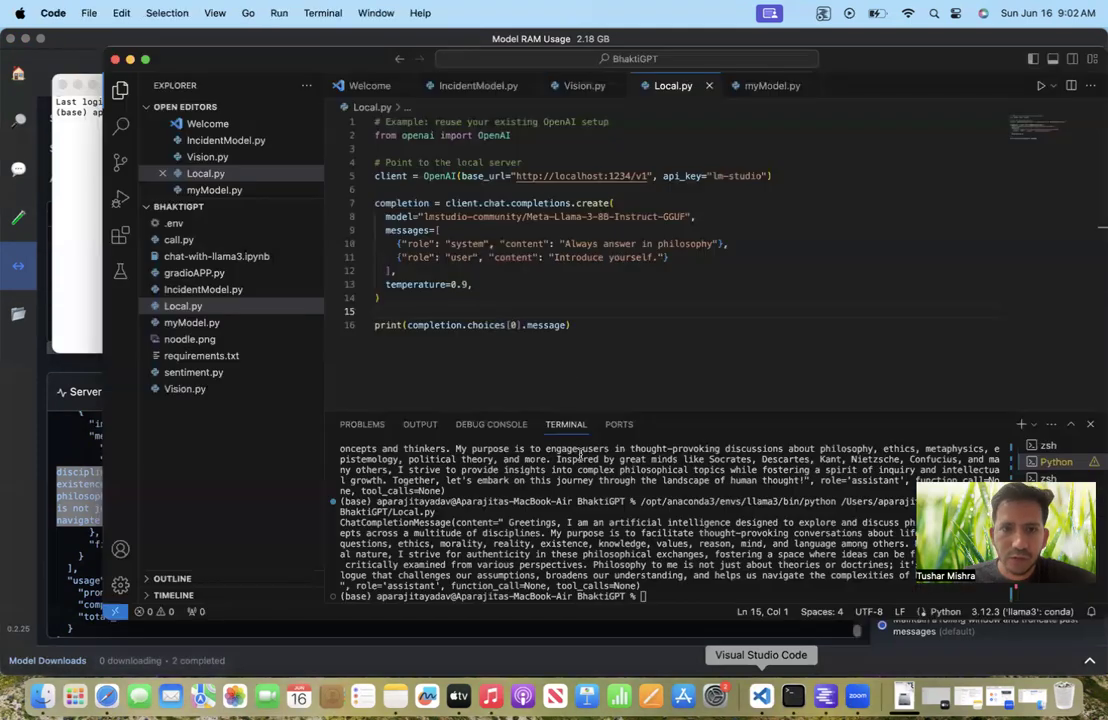
Examine the print statement in Local.py and the completion message it outputs in the terminal, including its tool_calls field.
drag(368, 325, 608, 325)
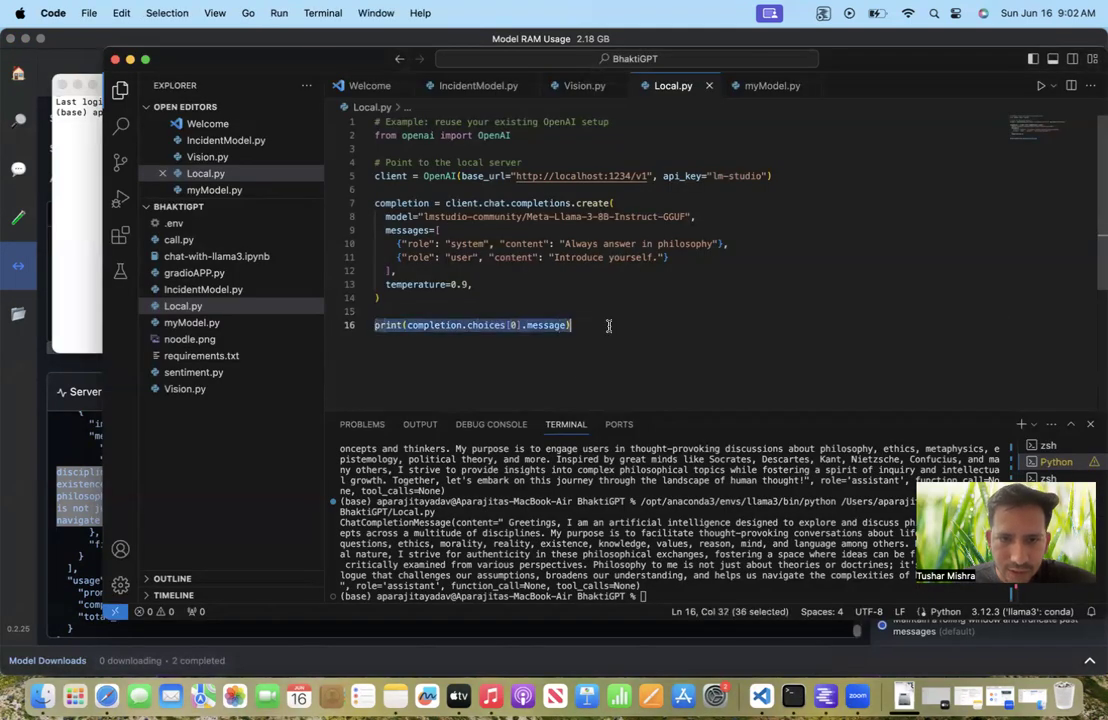
drag(509, 522, 641, 594)
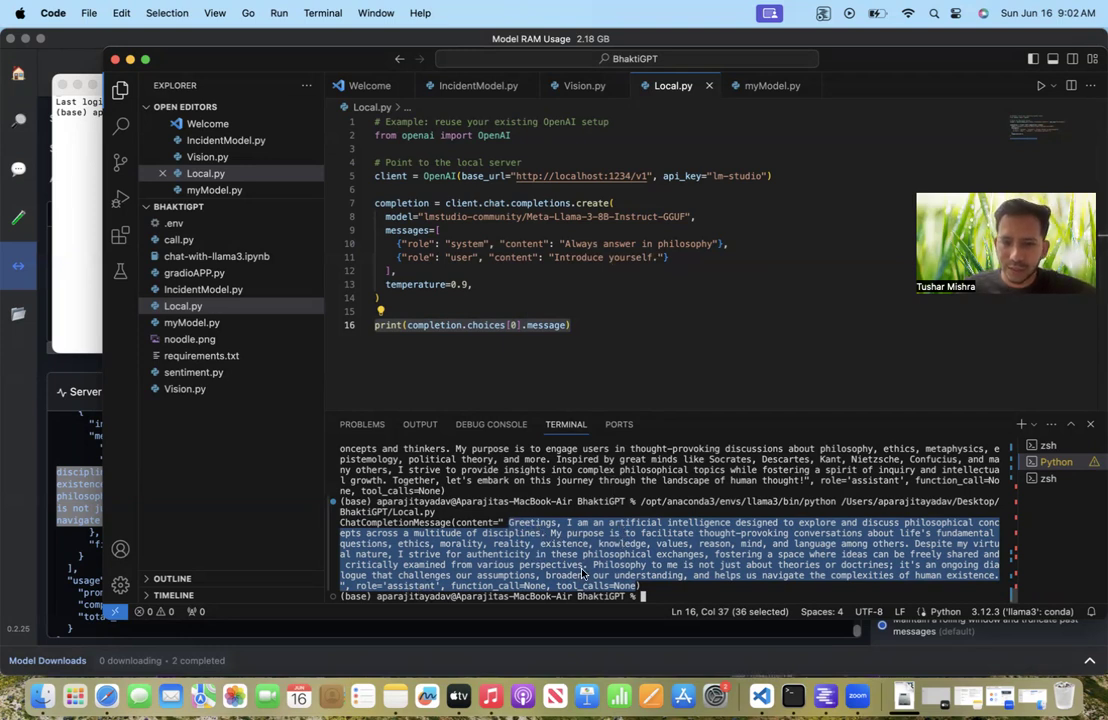
drag(548, 594, 437, 575)
drag(556, 586, 637, 586)
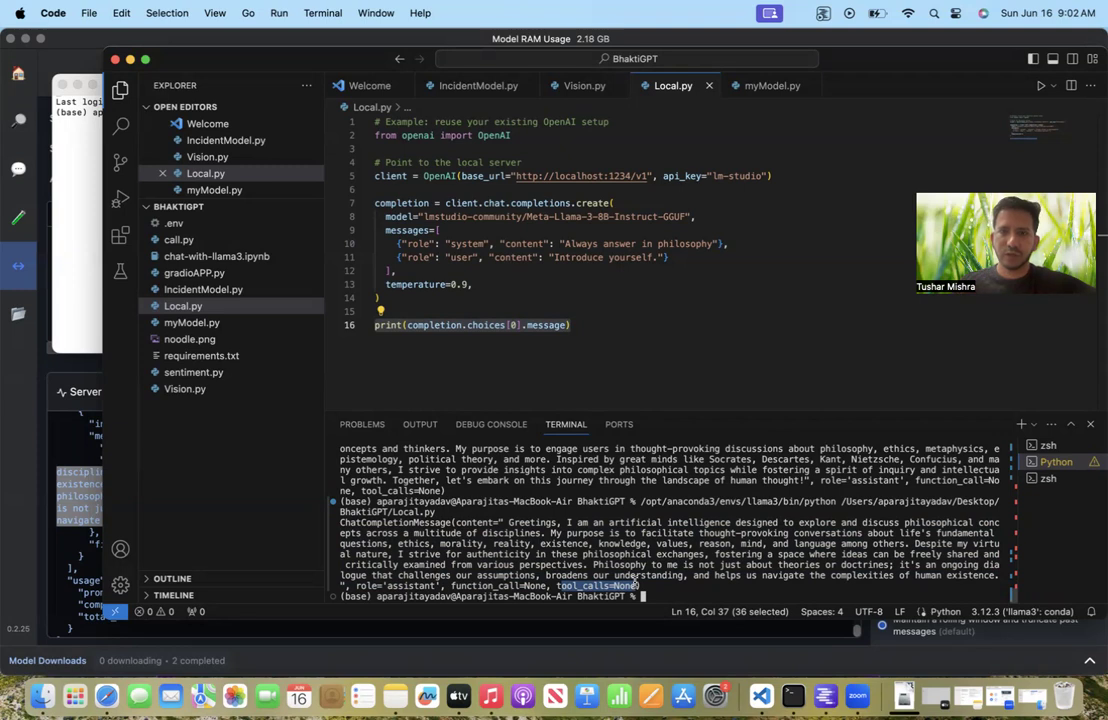
click(606, 337)
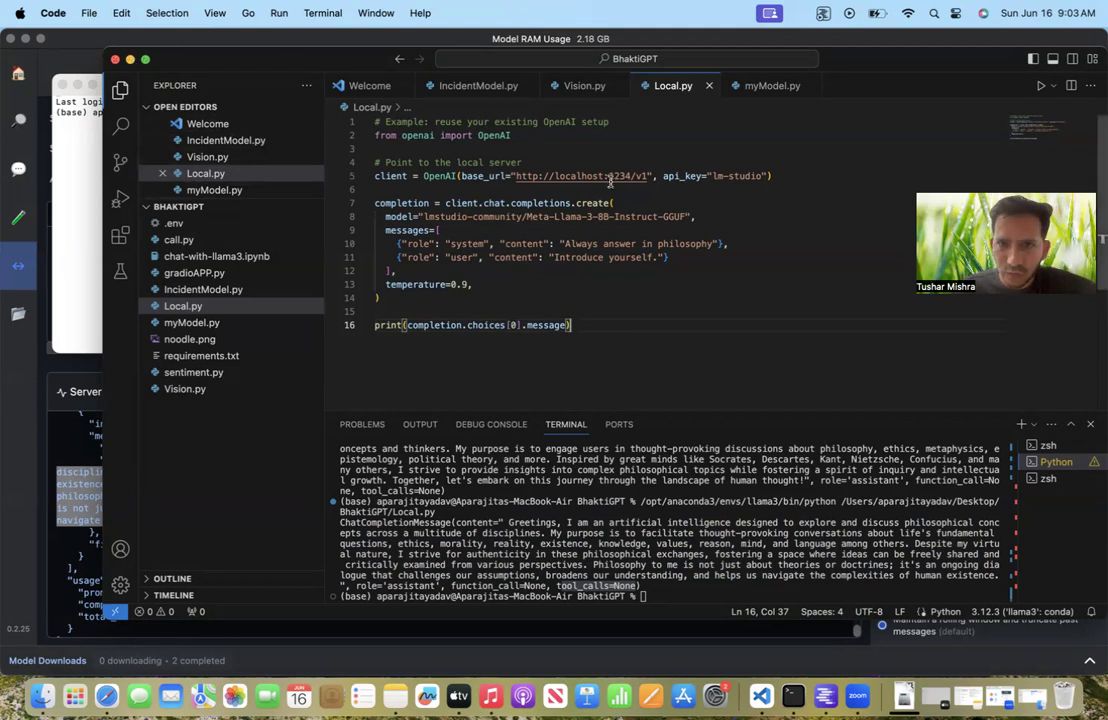
Switch to LM Studio and look through the ai assistant, vision and embeddings Python examples of the local server.
click(130, 60)
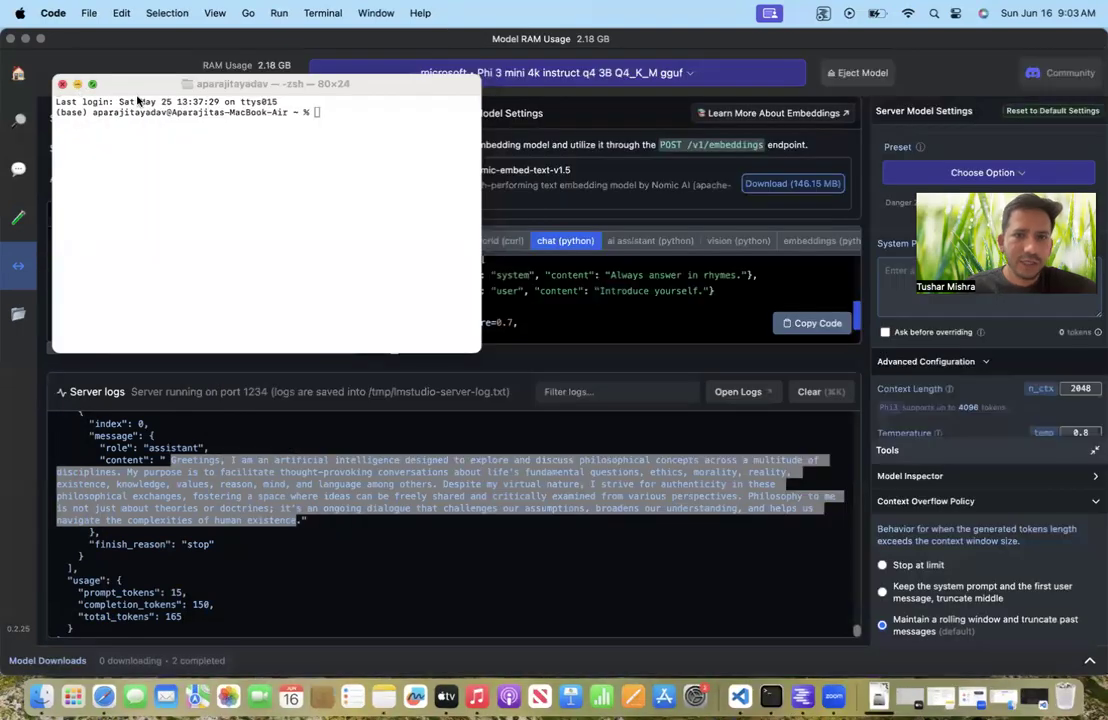
click(77, 84)
click(652, 241)
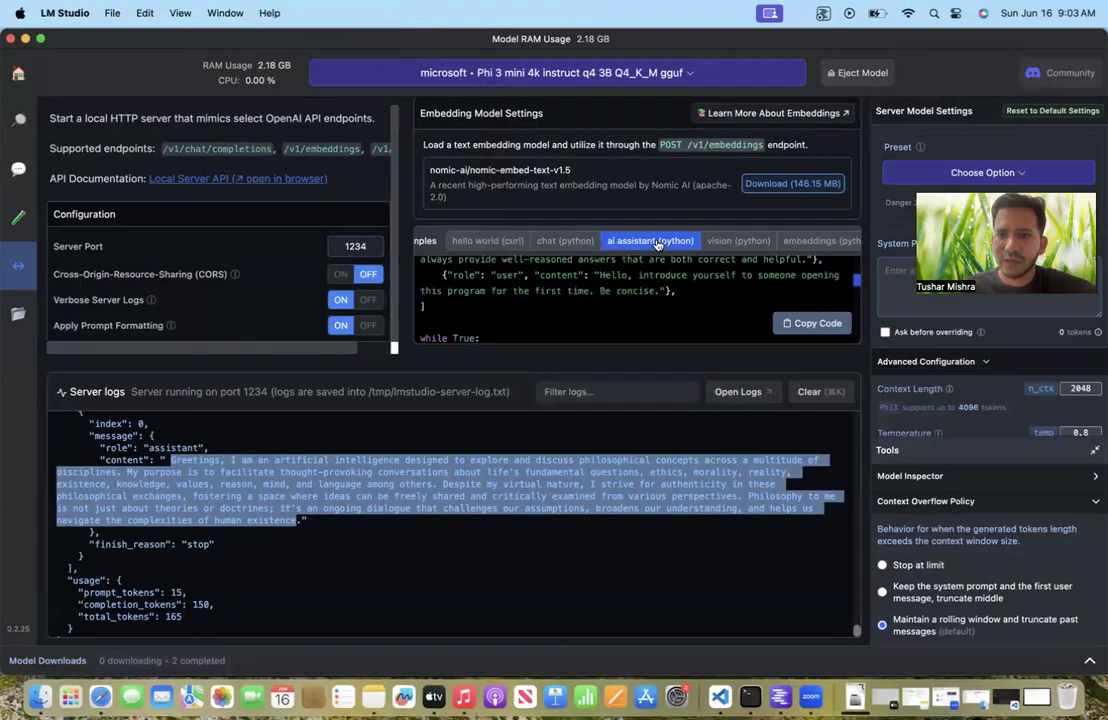
click(737, 241)
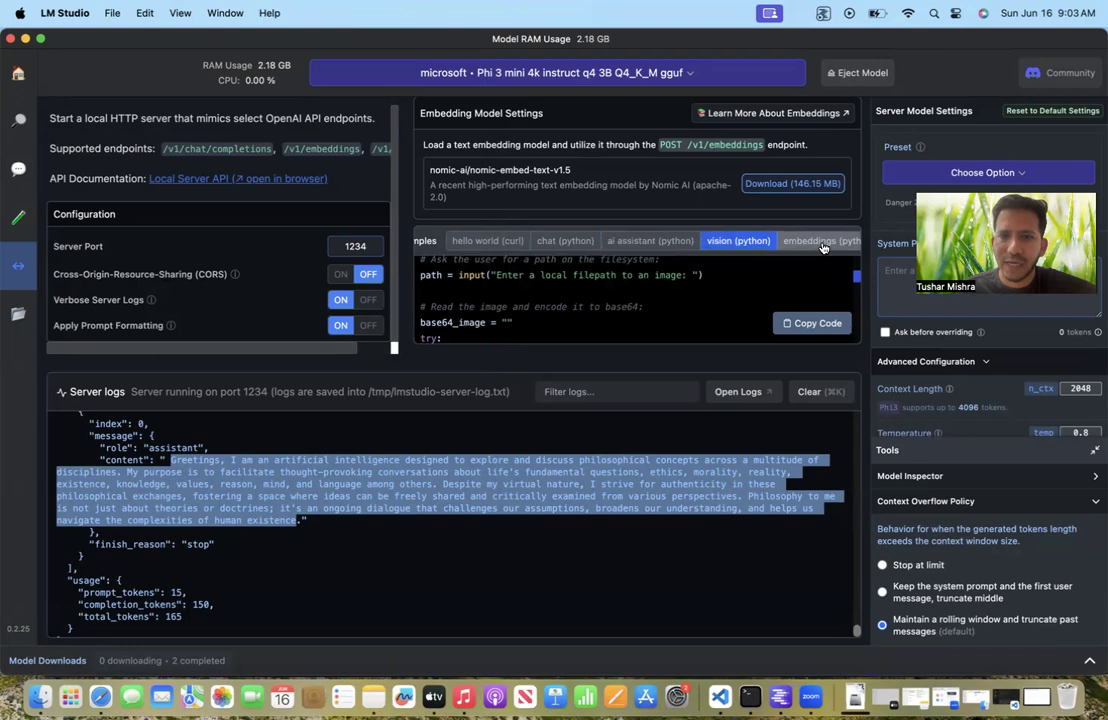
click(821, 242)
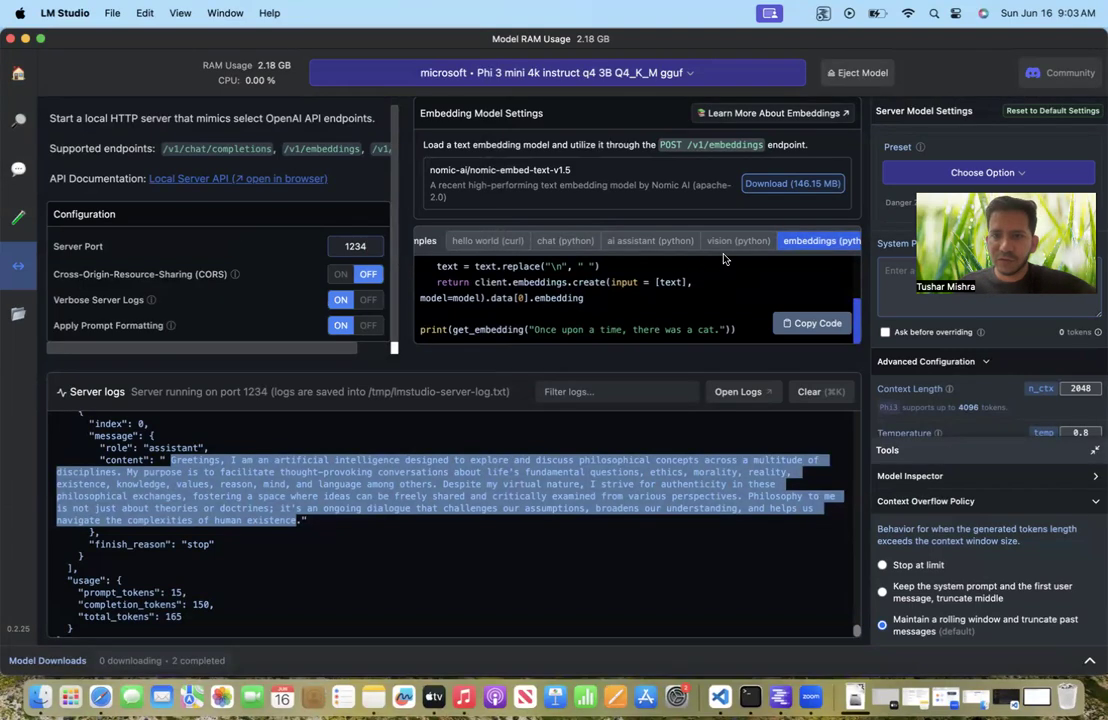
Switch to the Run LLM Locally presentation in Safari and show the ServiceNow-to-local-server architecture diagram on page 2.
click(1003, 698)
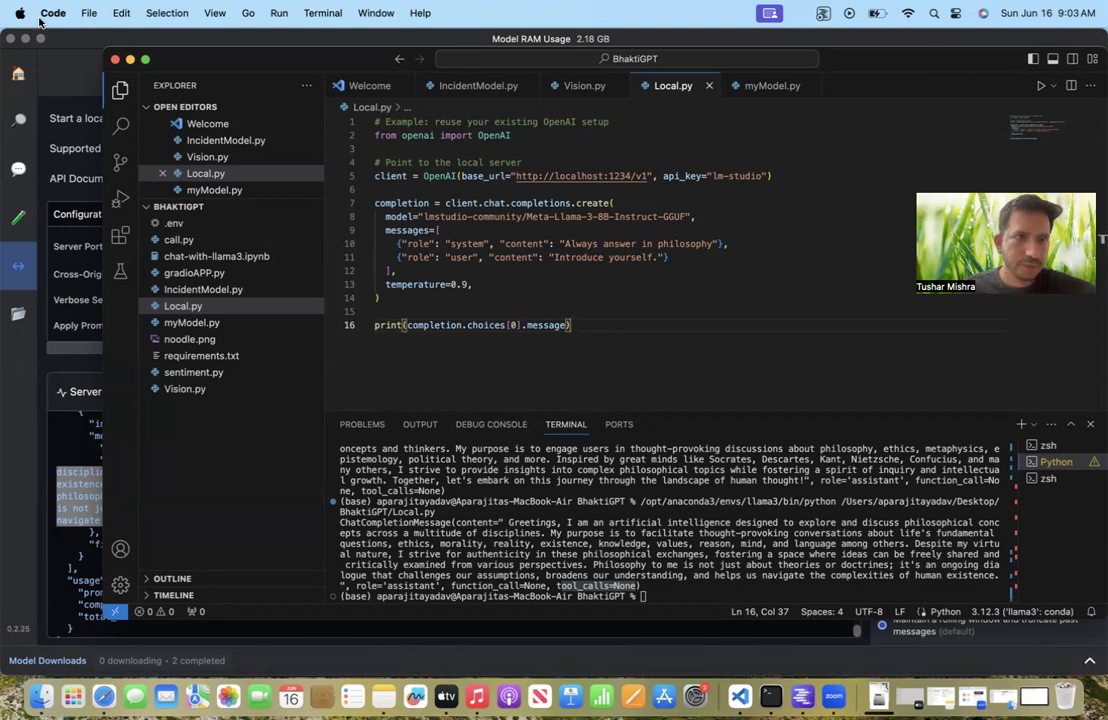
click(25, 38)
click(129, 60)
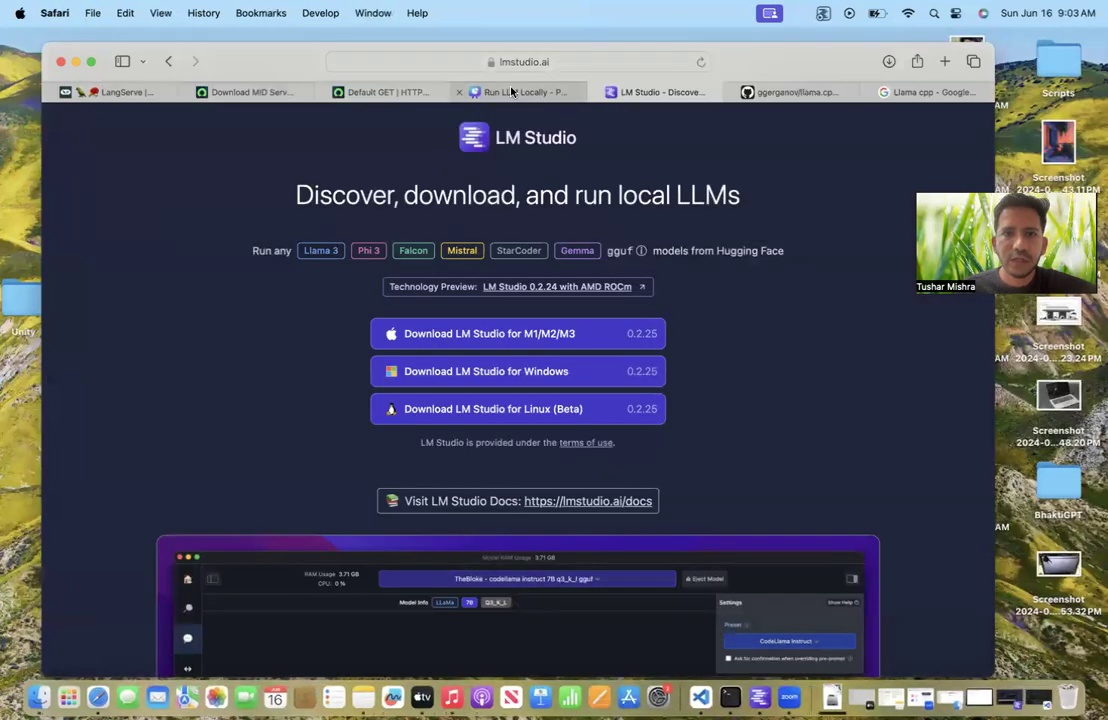
click(511, 92)
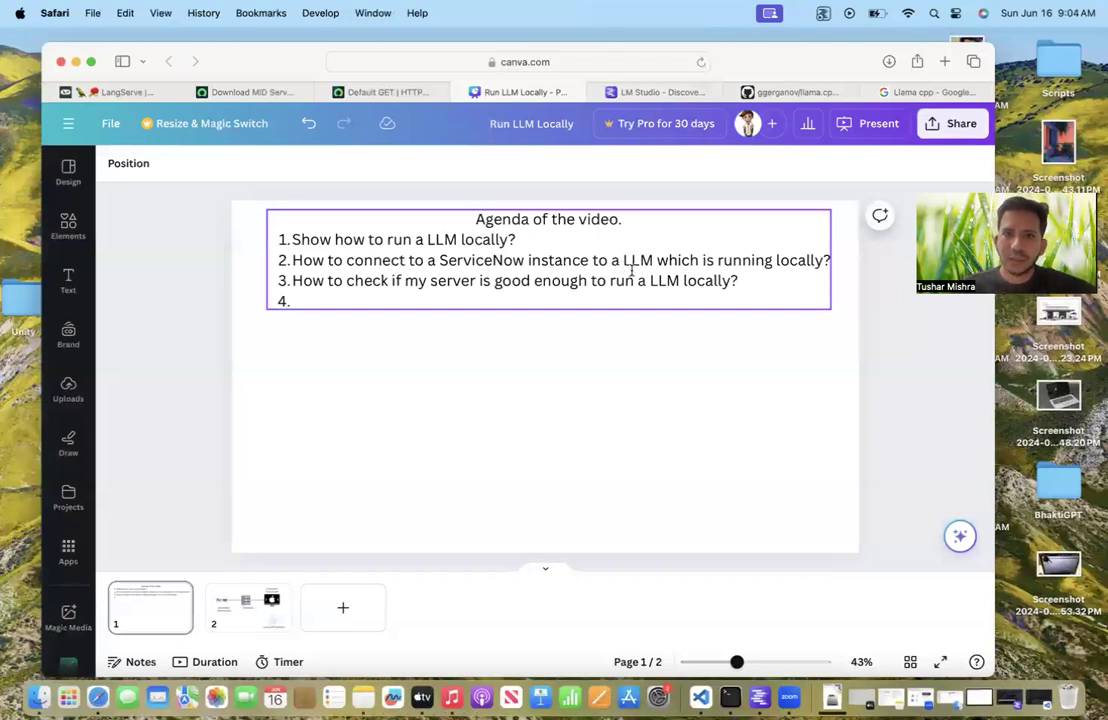
click(236, 624)
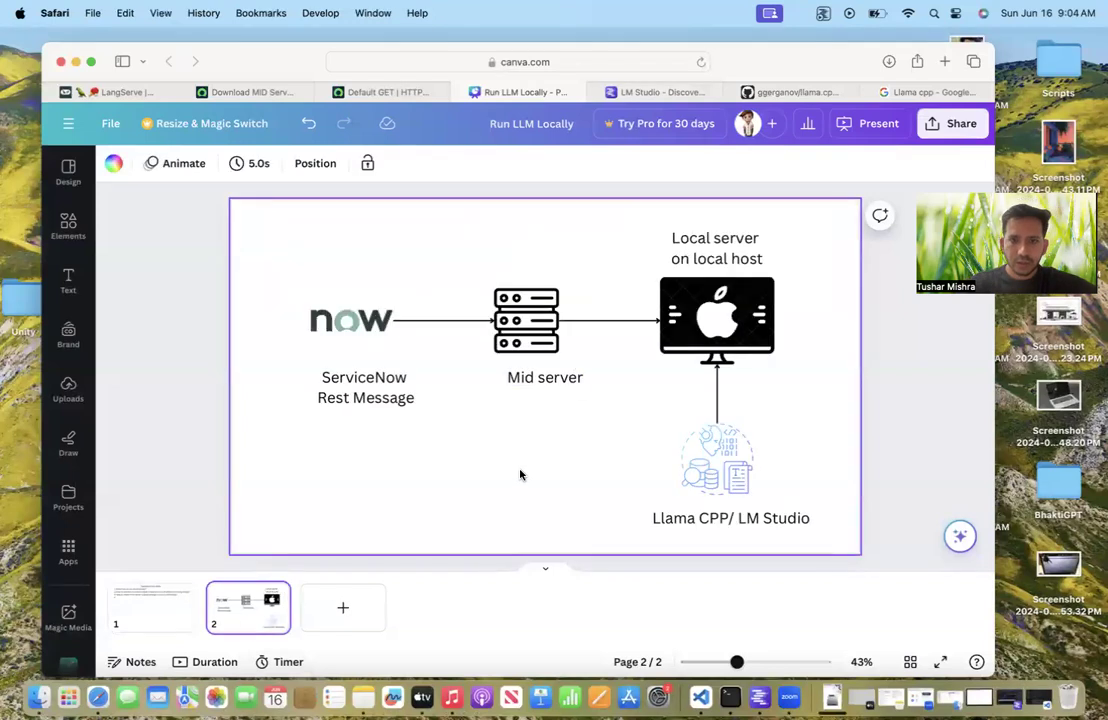
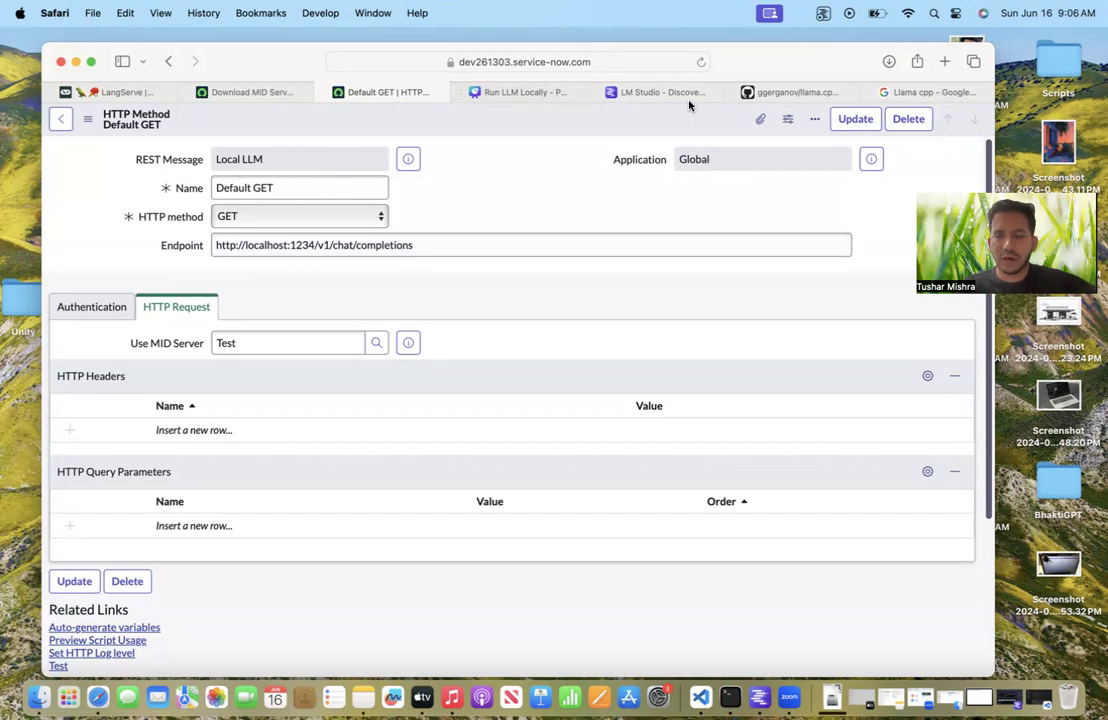
Return from the ServiceNow record to the Canva architecture diagram and examine its local server element.
click(523, 95)
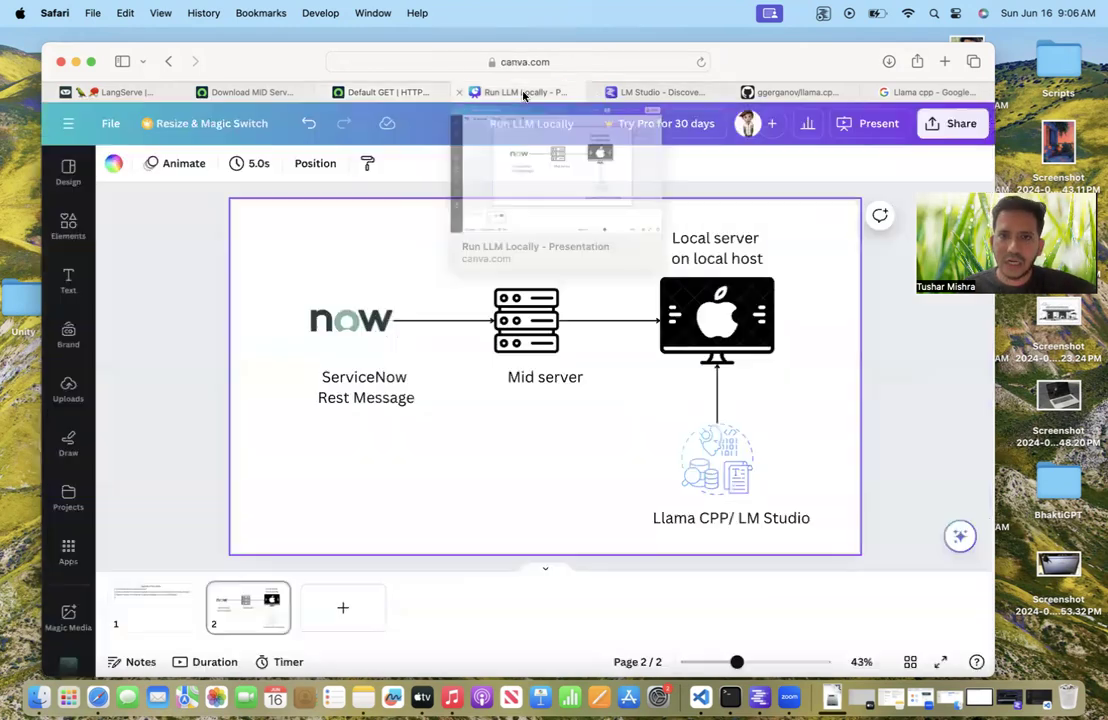
click(674, 327)
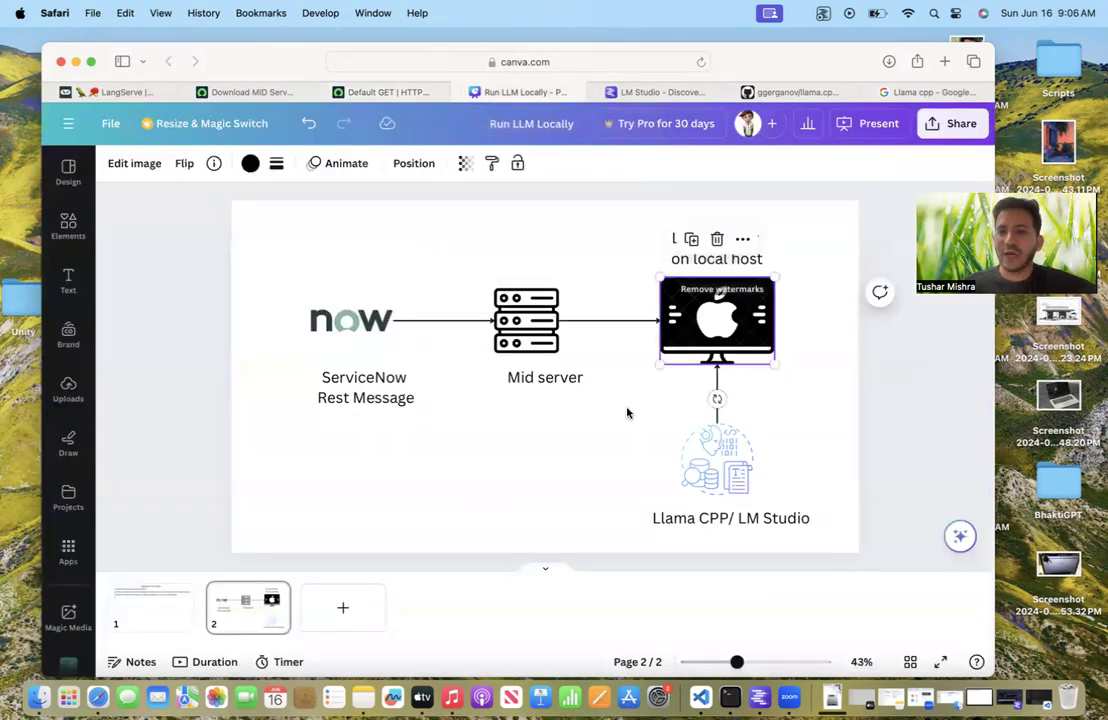
click(627, 413)
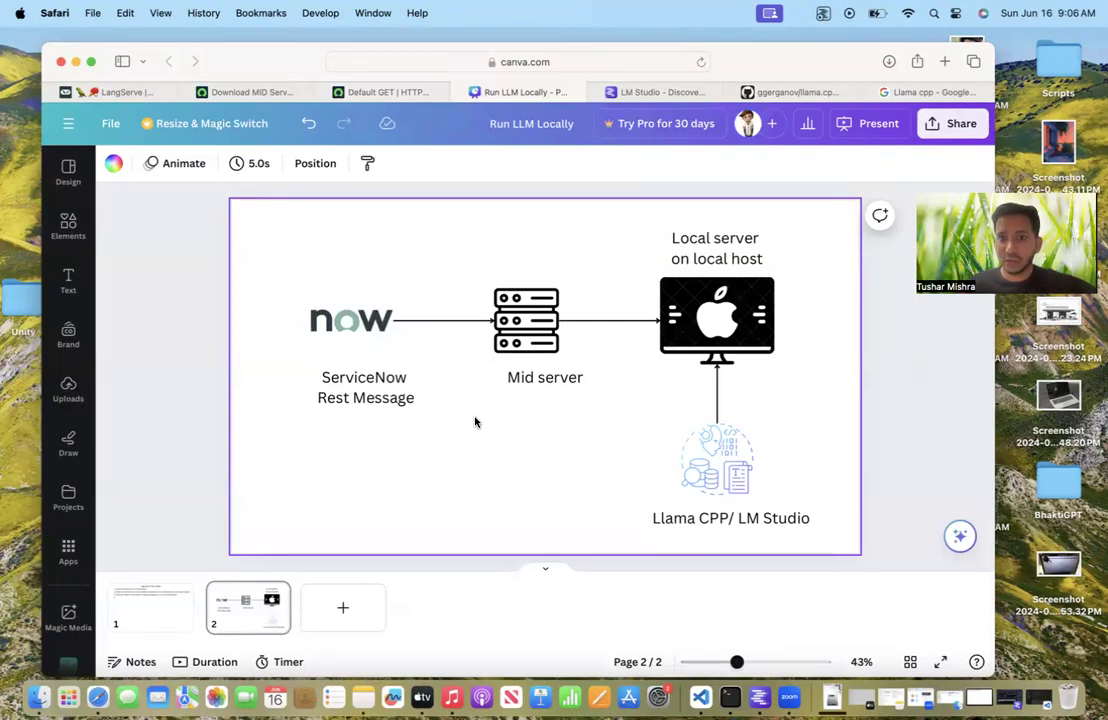
click(648, 92)
click(539, 92)
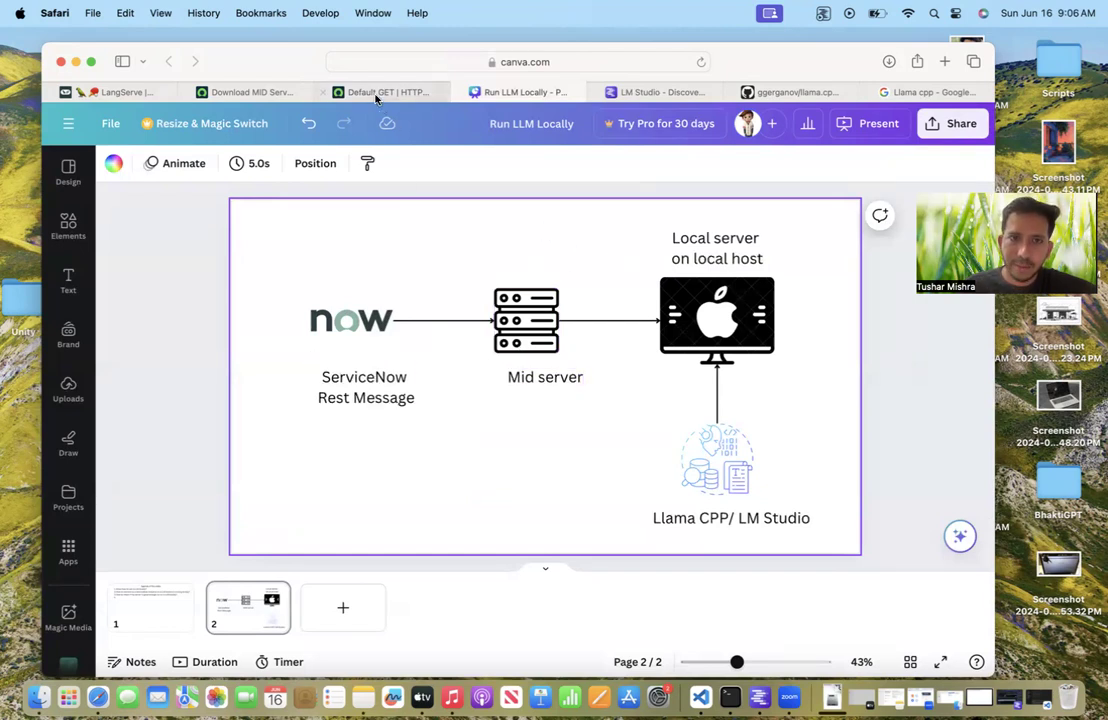
Review the endpoint of the Default GET HTTP method in ServiceNow and compare it with the Canva architecture diagram.
click(335, 90)
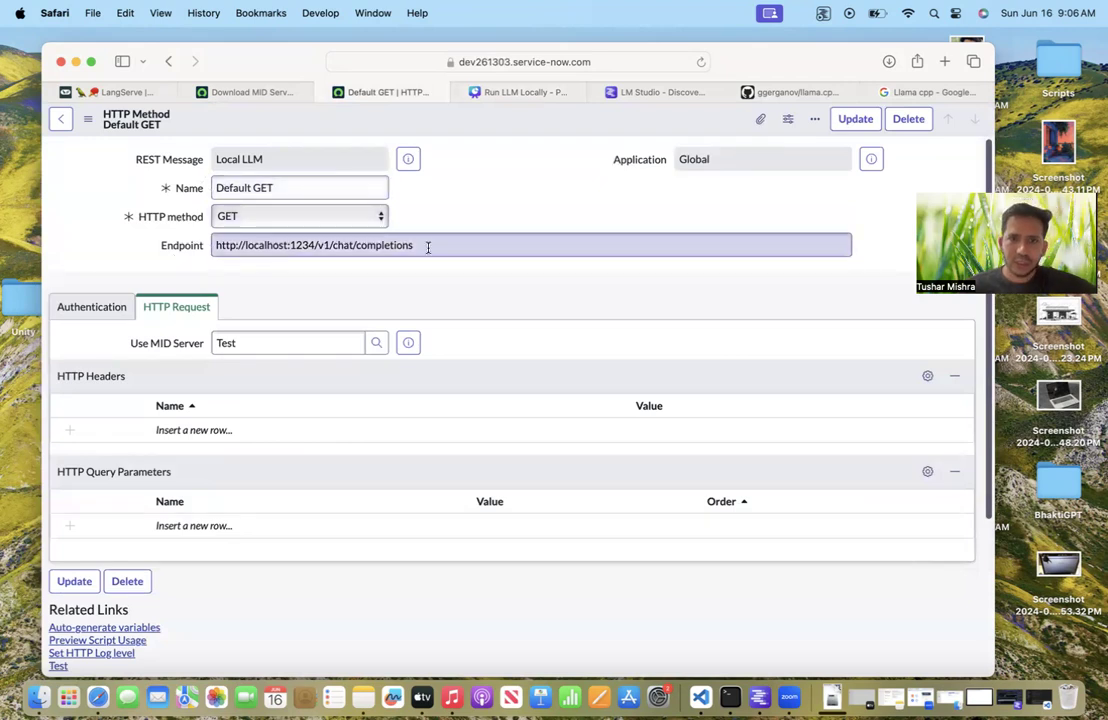
drag(428, 247, 194, 228)
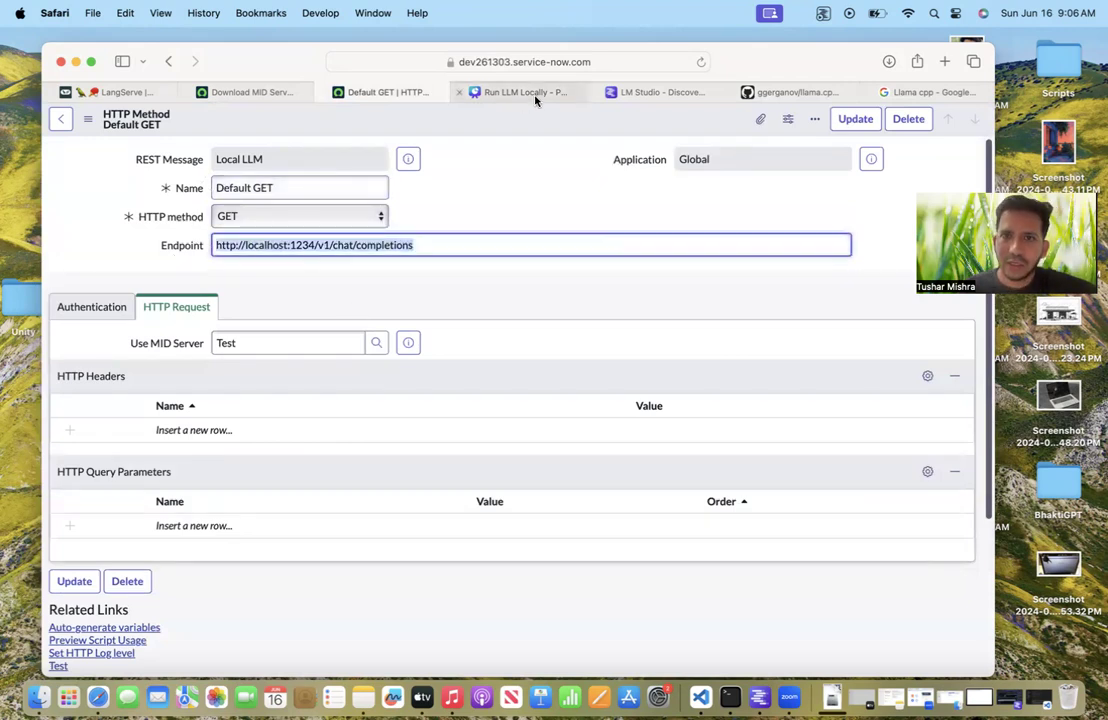
click(474, 91)
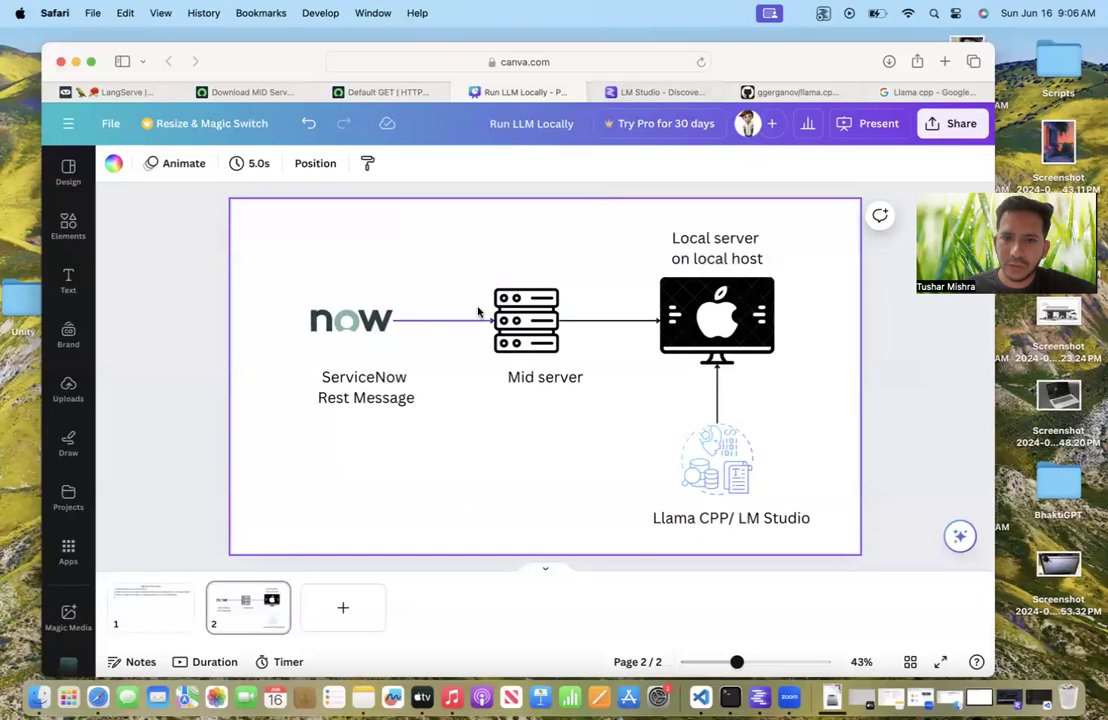
Switch to LM Studio and examine the endpoint URL and content-type header in the hello world (curl) example.
click(700, 699)
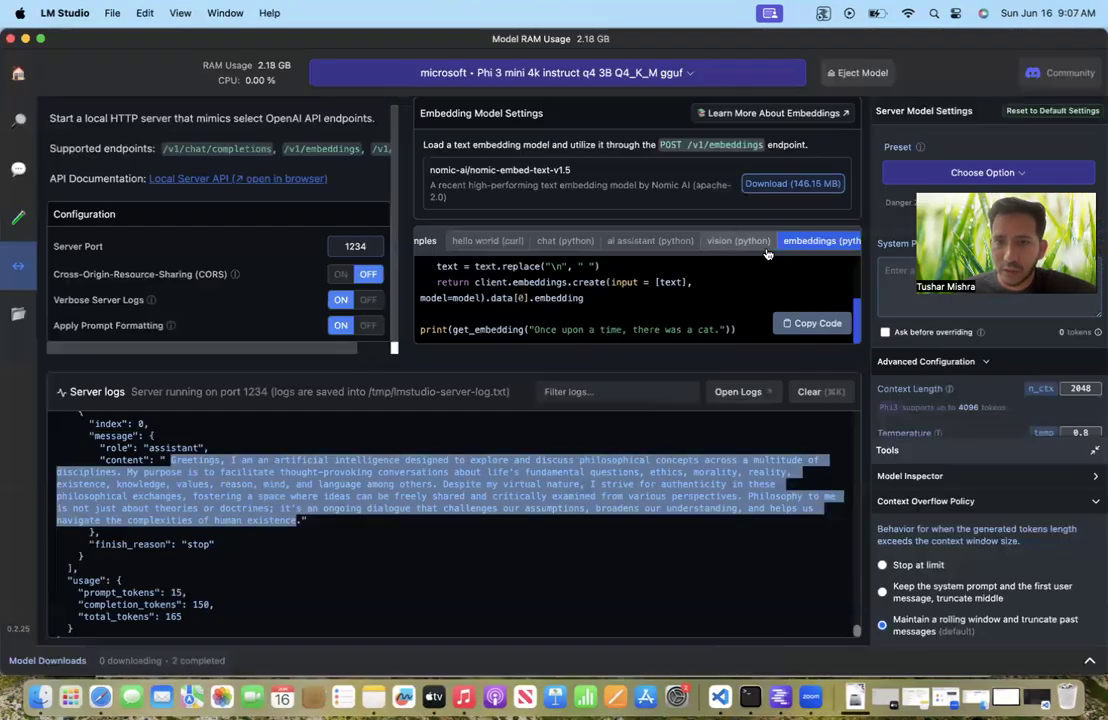
click(487, 240)
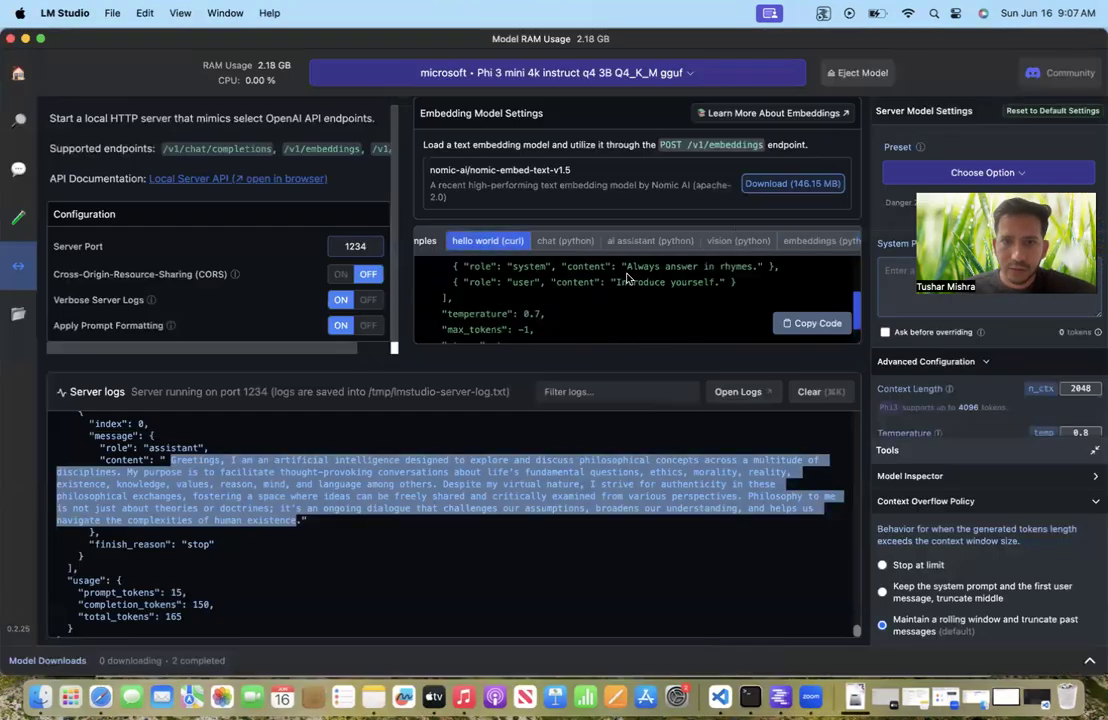
scroll(597, 287, up, 3)
drag(451, 269, 670, 269)
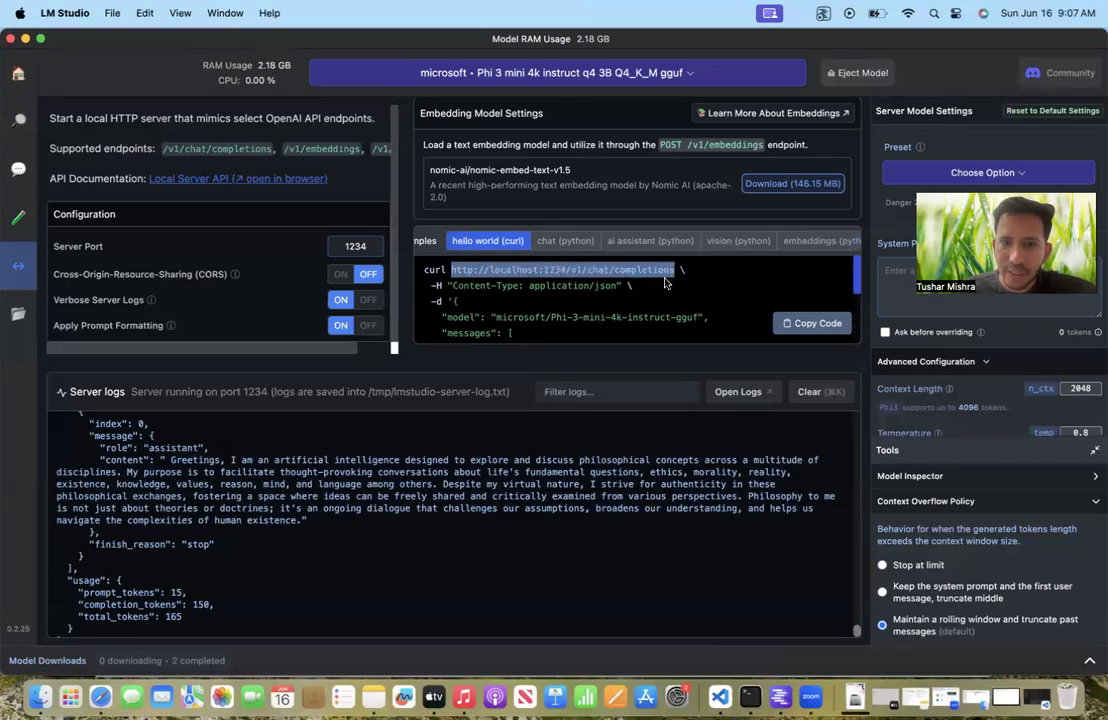
drag(455, 286, 614, 299)
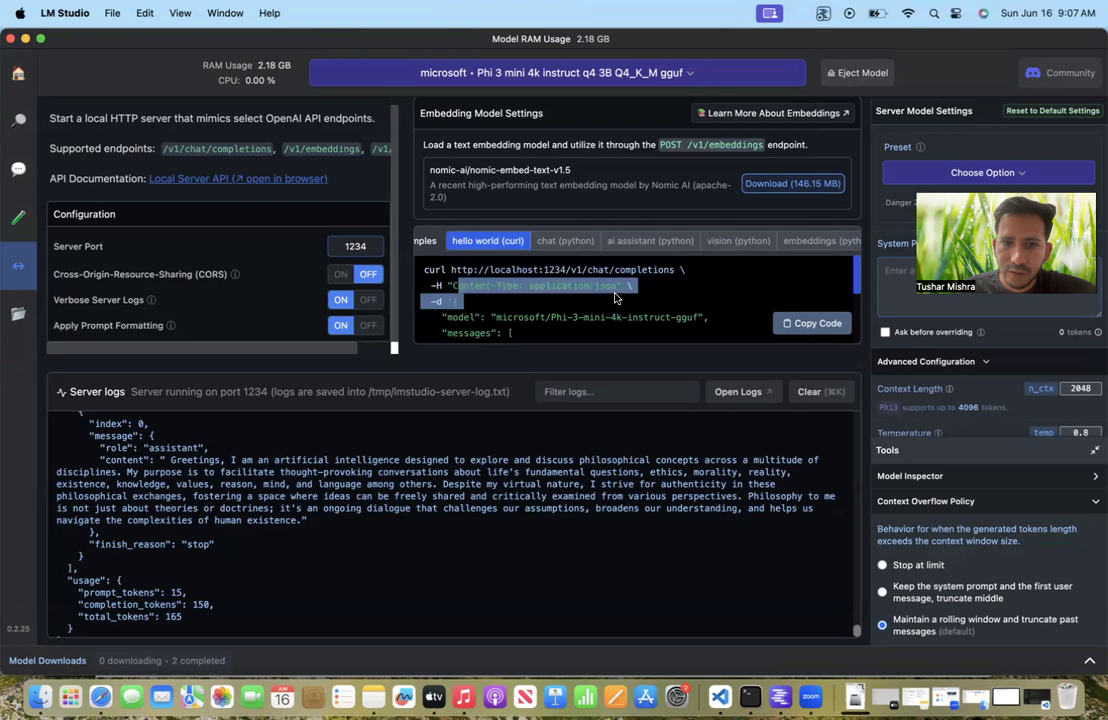
Review the request body of the curl example, covering its model, messages, temperature, max_tokens and stream parameters.
scroll(615, 298, down, 1)
drag(448, 285, 726, 291)
scroll(726, 291, down, 1)
drag(453, 266, 528, 312)
scroll(528, 311, down, 1)
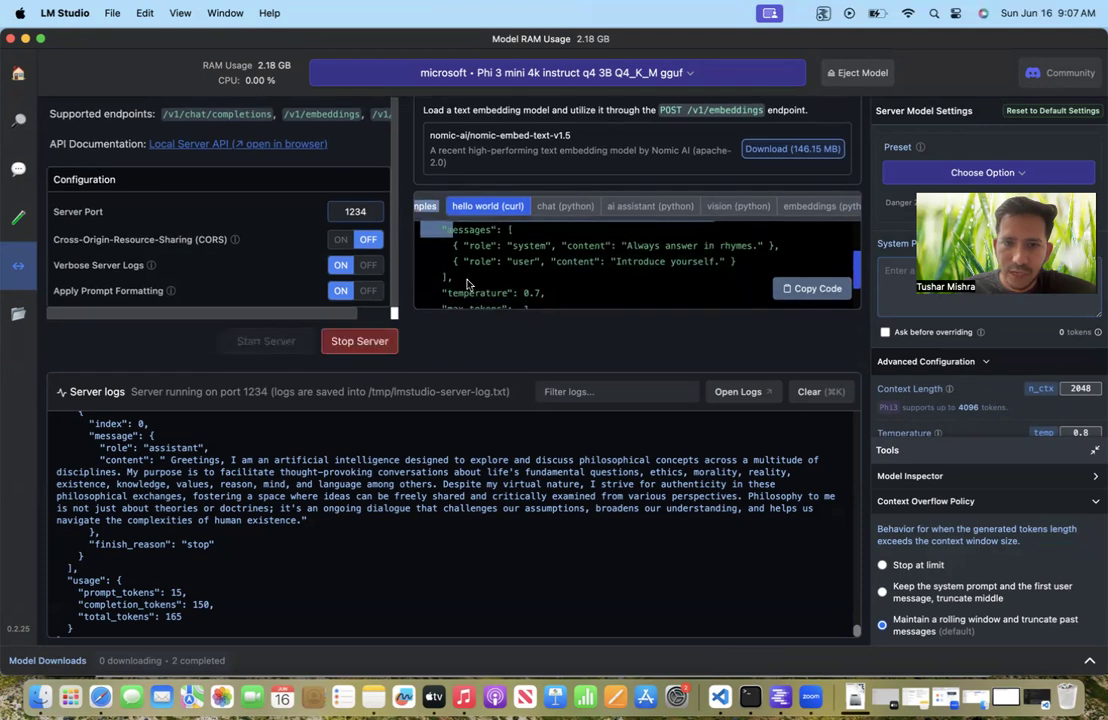
scroll(470, 236, up, 1)
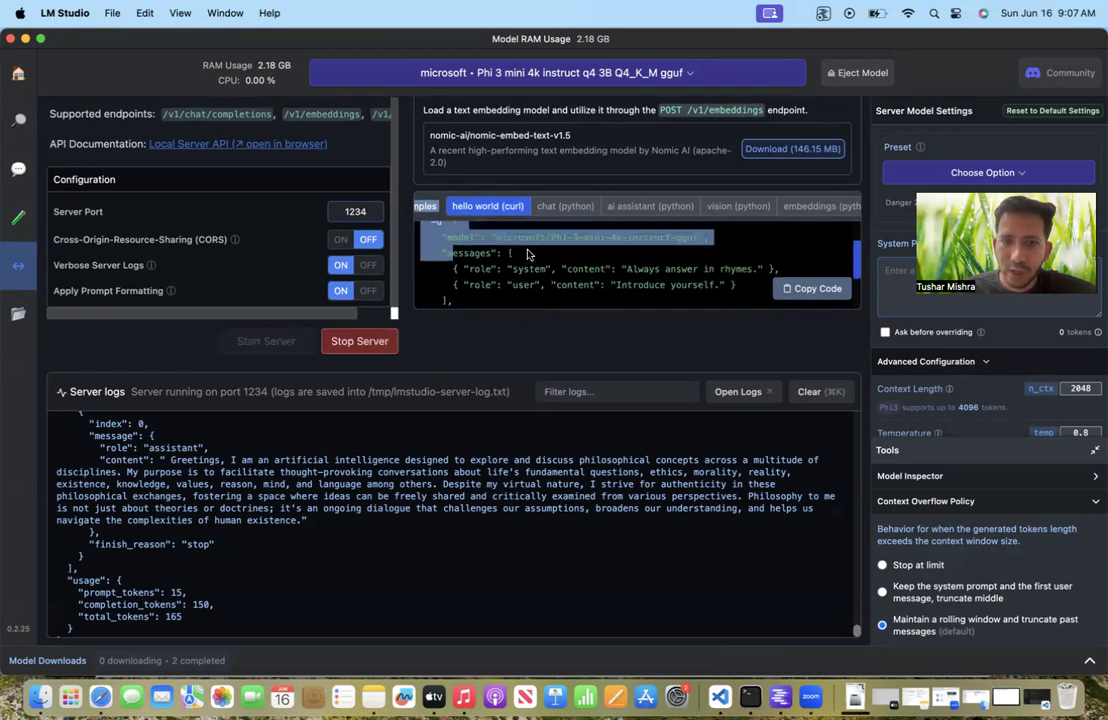
scroll(459, 222, down, 3)
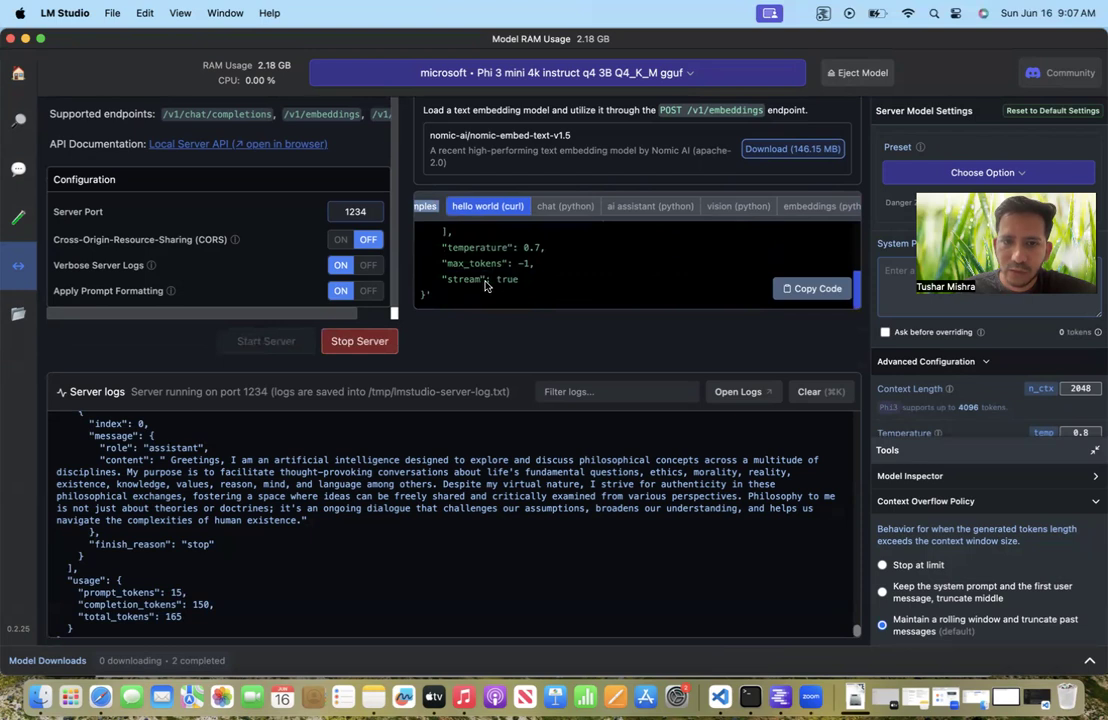
scroll(485, 286, up, 1)
drag(583, 325, 516, 268)
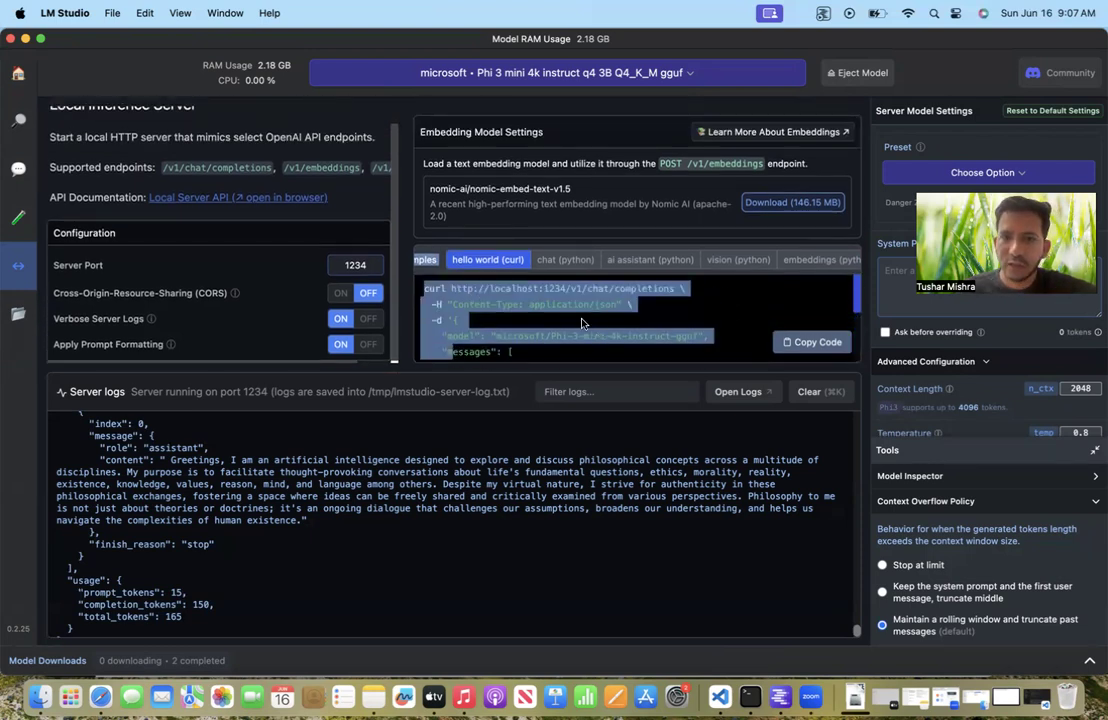
click(583, 323)
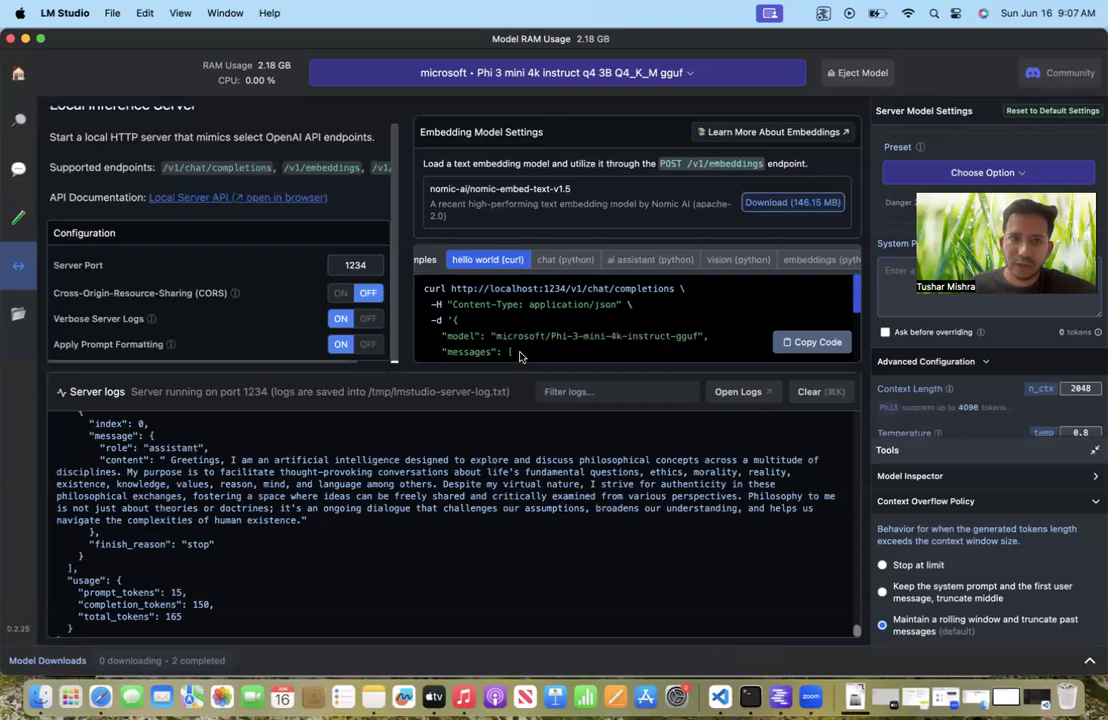
Switch to Safari, revisit the Default GET method in ServiceNow, and show the agenda on page 1 of the Canva presentation.
click(27, 38)
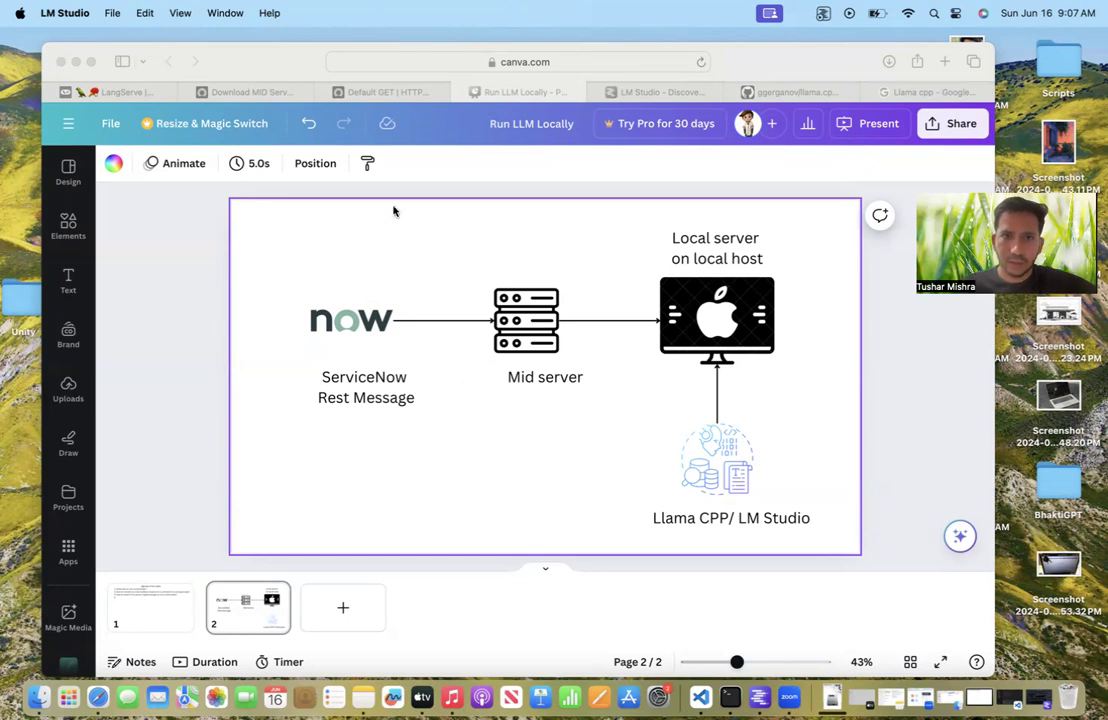
click(403, 95)
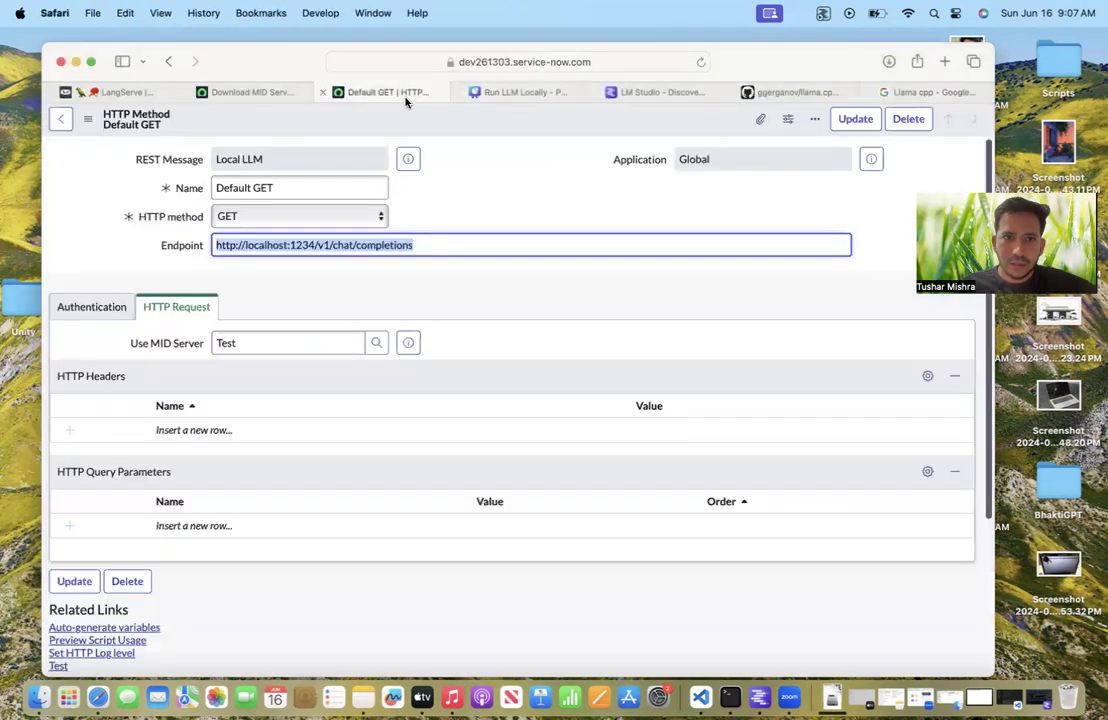
click(505, 92)
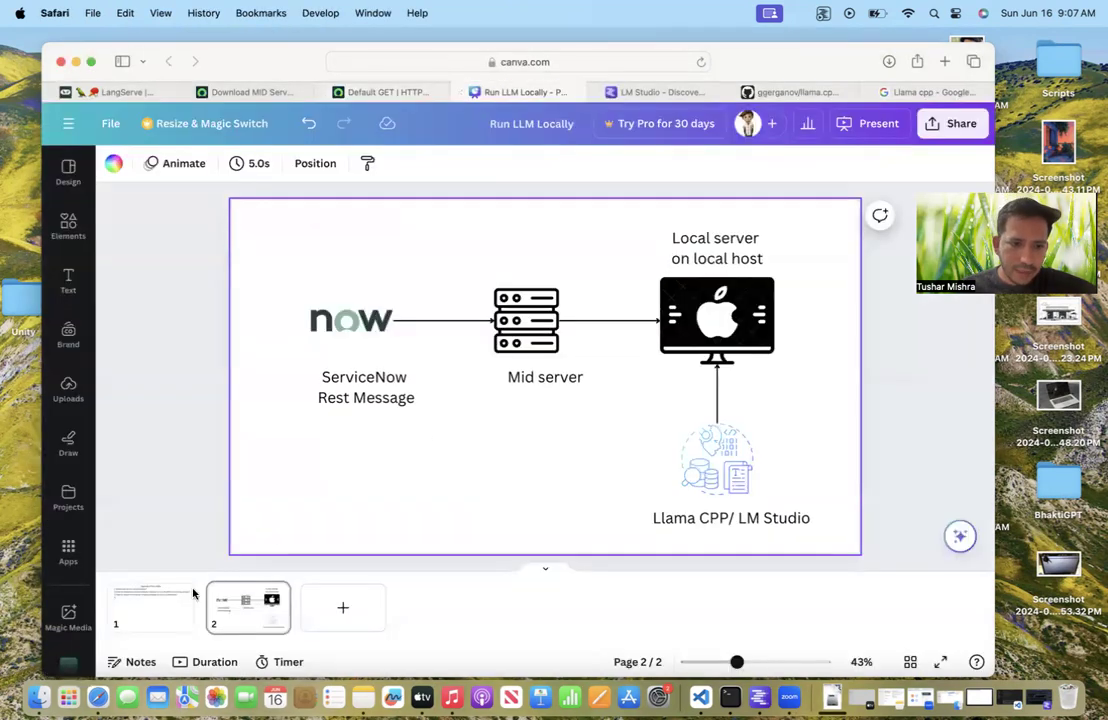
click(158, 615)
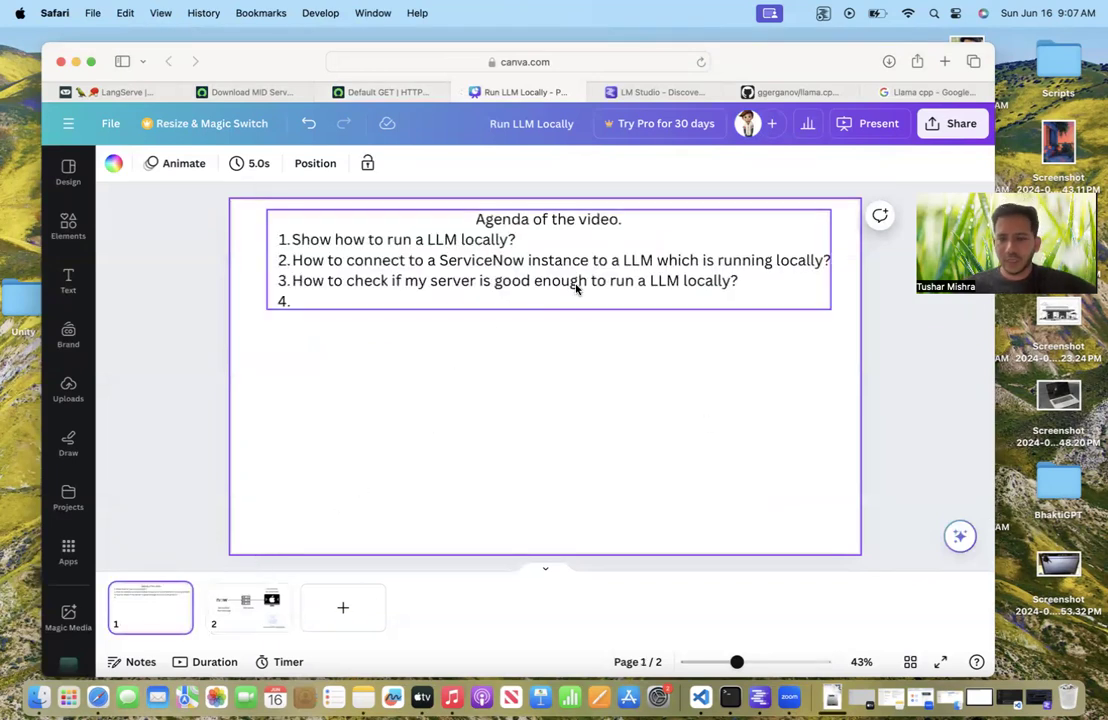
Switch to LM Studio and search for Phi-3 models from its home page.
click(759, 697)
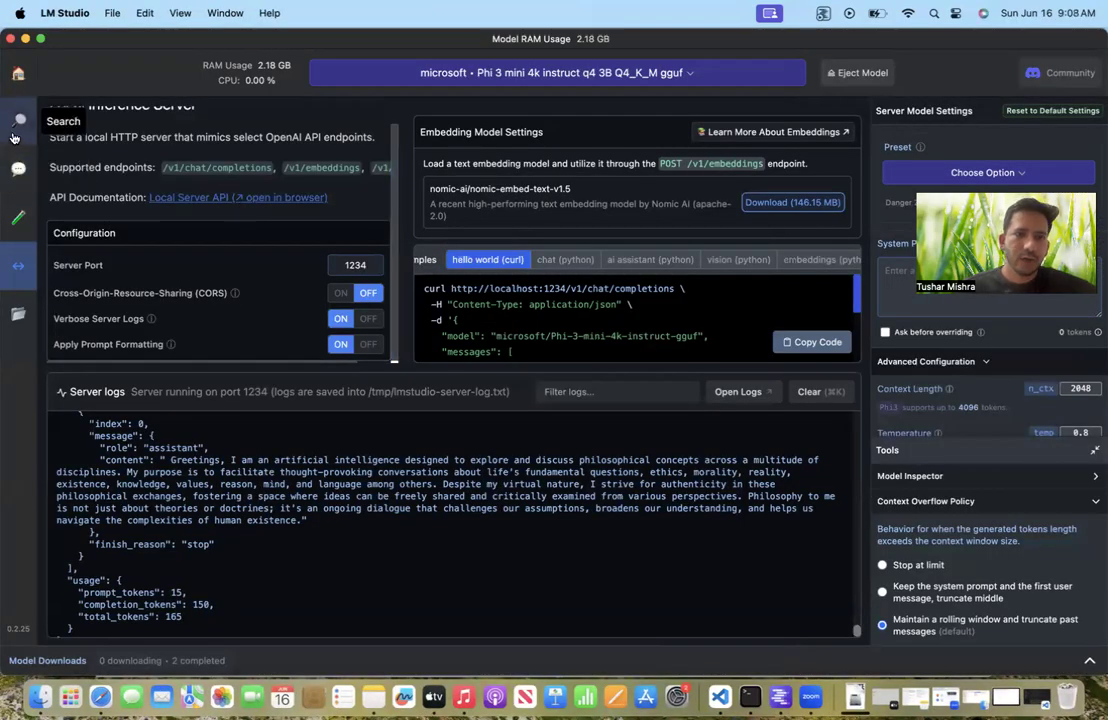
click(14, 136)
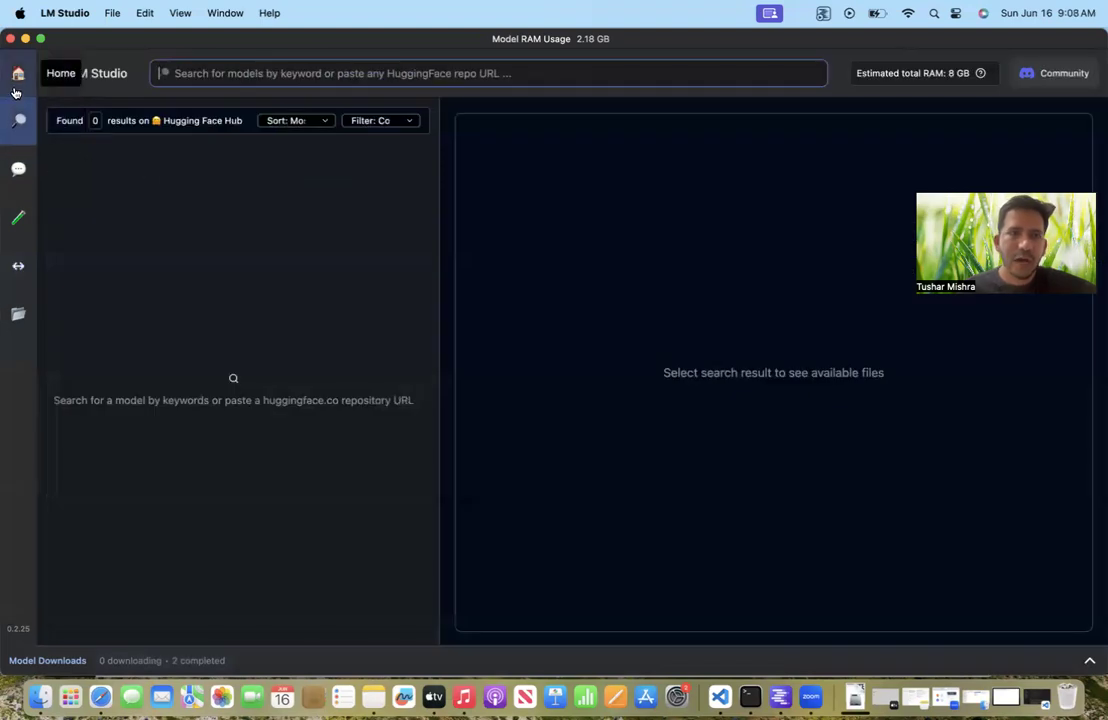
click(15, 92)
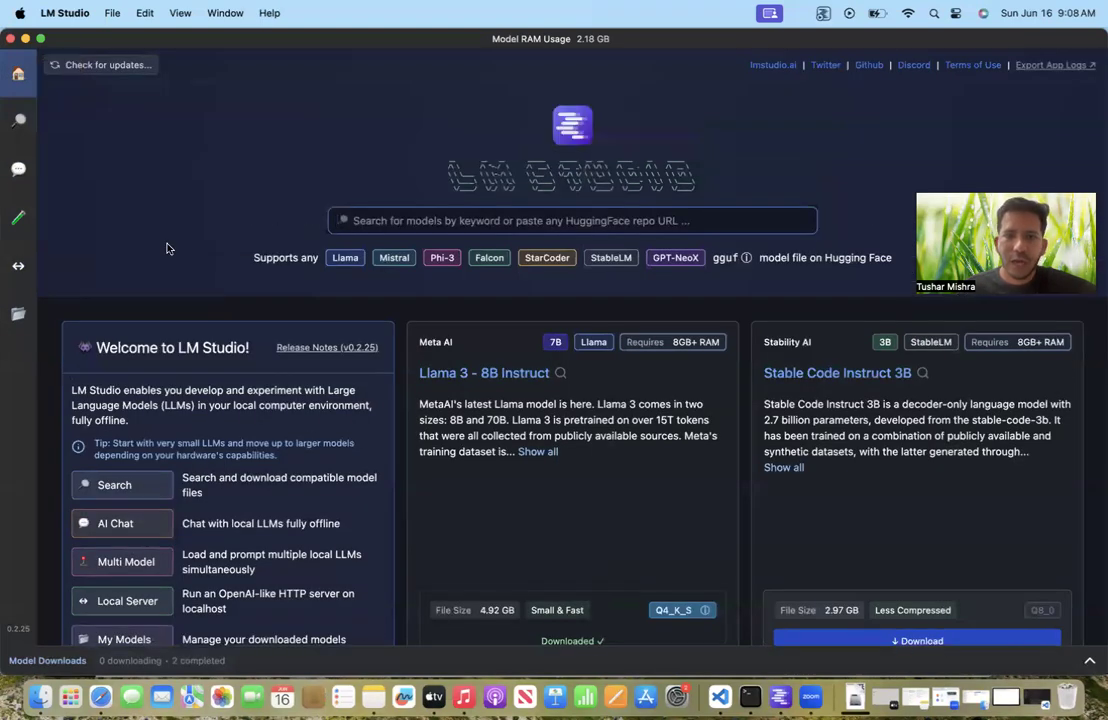
scroll(170, 249, down, 1)
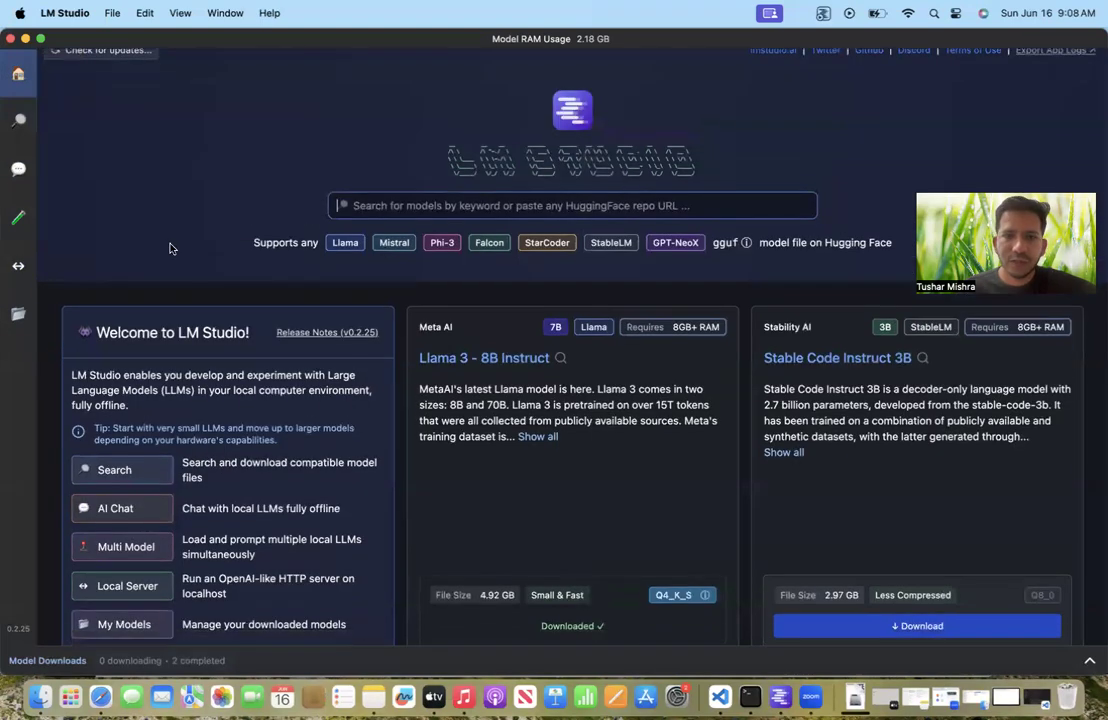
click(375, 207)
text(Phi)
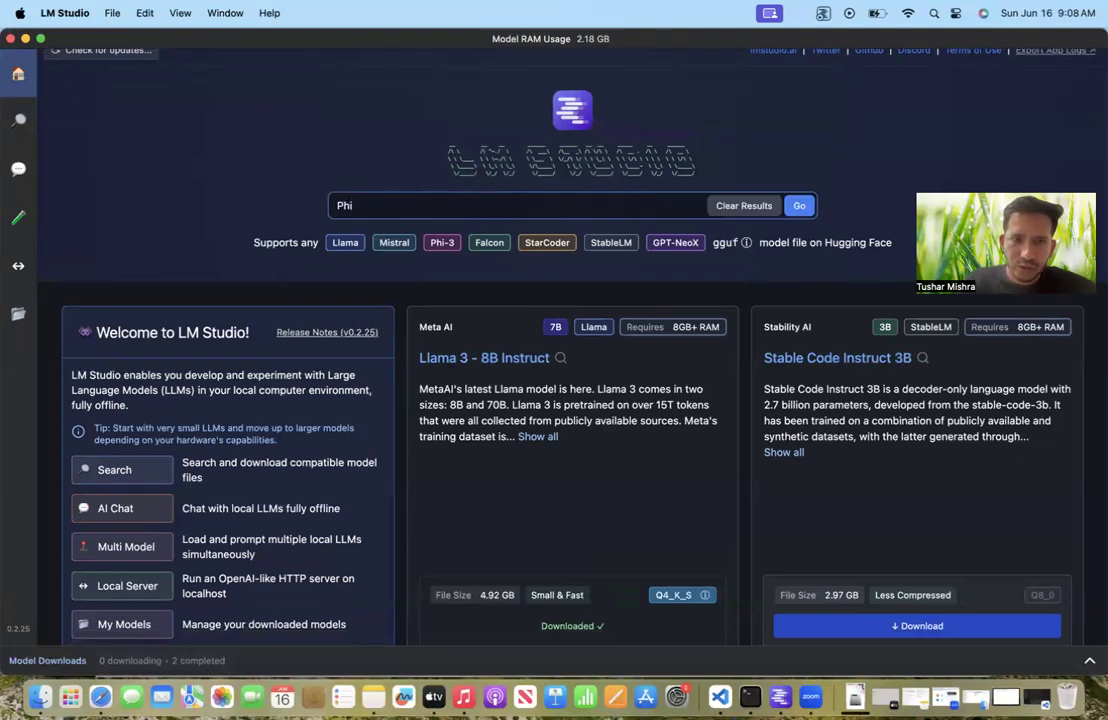
text(-3)
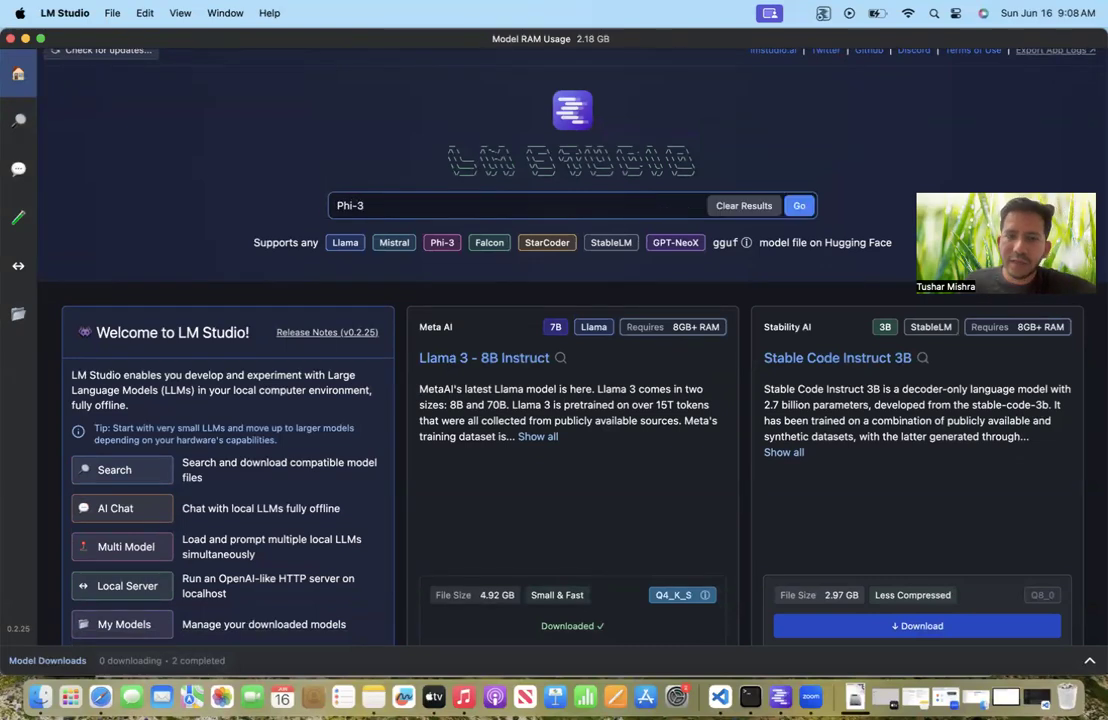
key(Return)
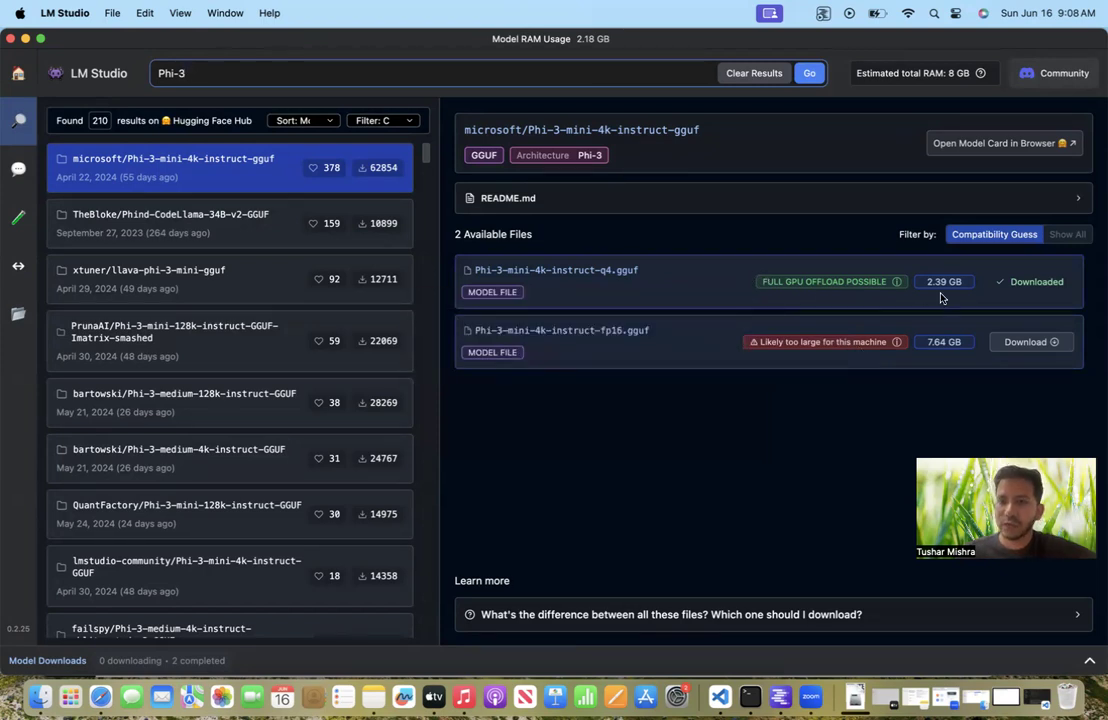
Check the machine compatibility of the Phi-3-mini-4k-instruct files, and open TheBloke/Mistral-7B-Phibrarian-32K-GGUF to browse its available files.
mouse_move(886, 290)
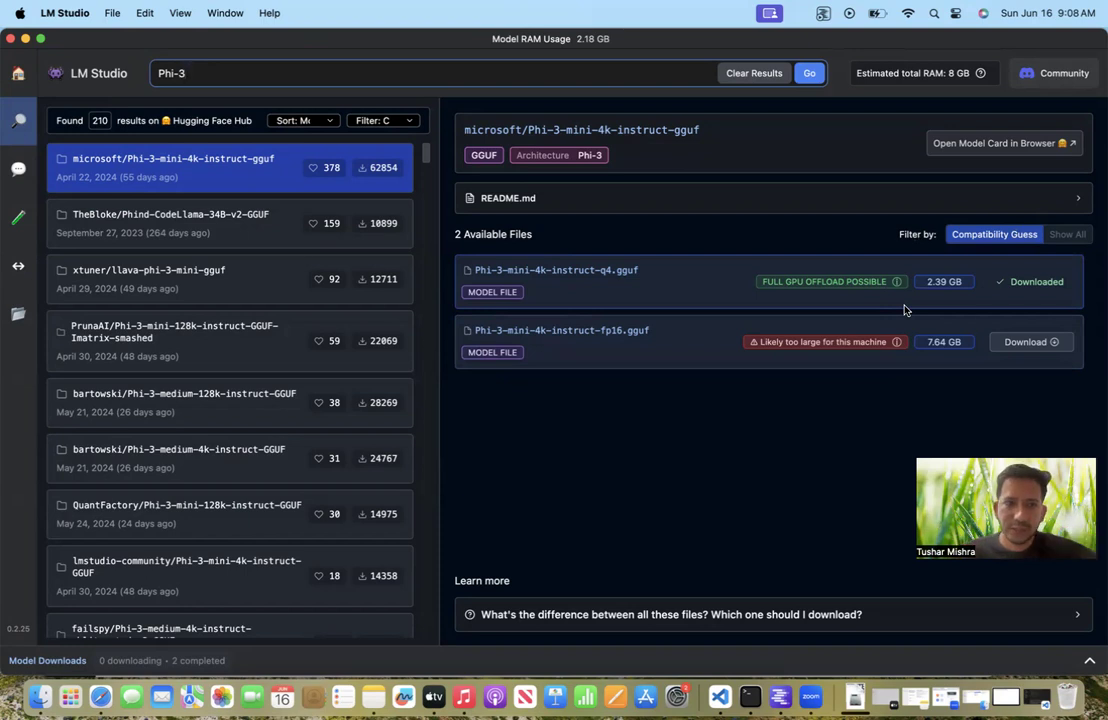
scroll(185, 488, down, 6)
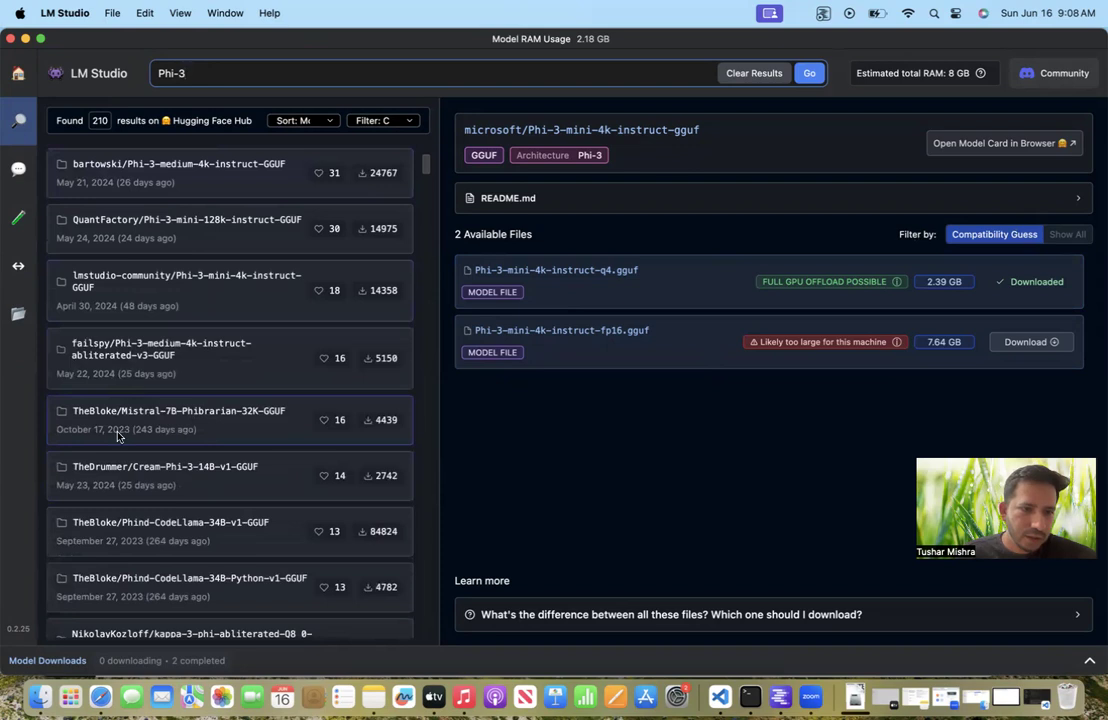
click(153, 428)
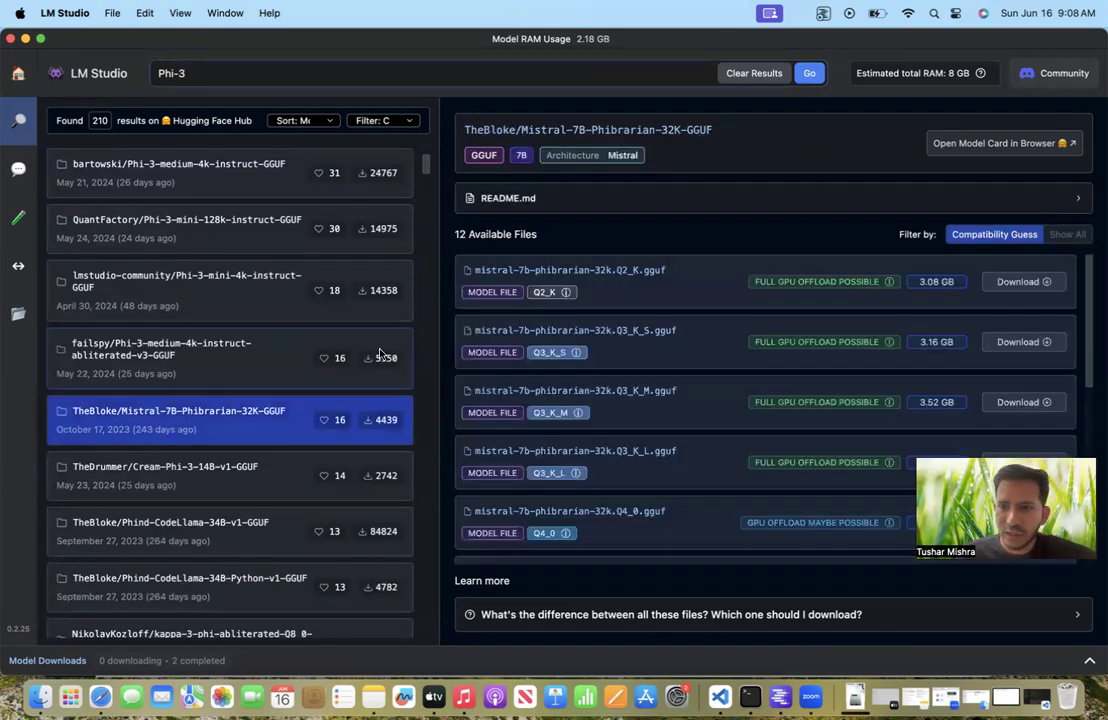
scroll(648, 400, down, 4)
scroll(648, 399, down, 4)
scroll(648, 399, up, 2)
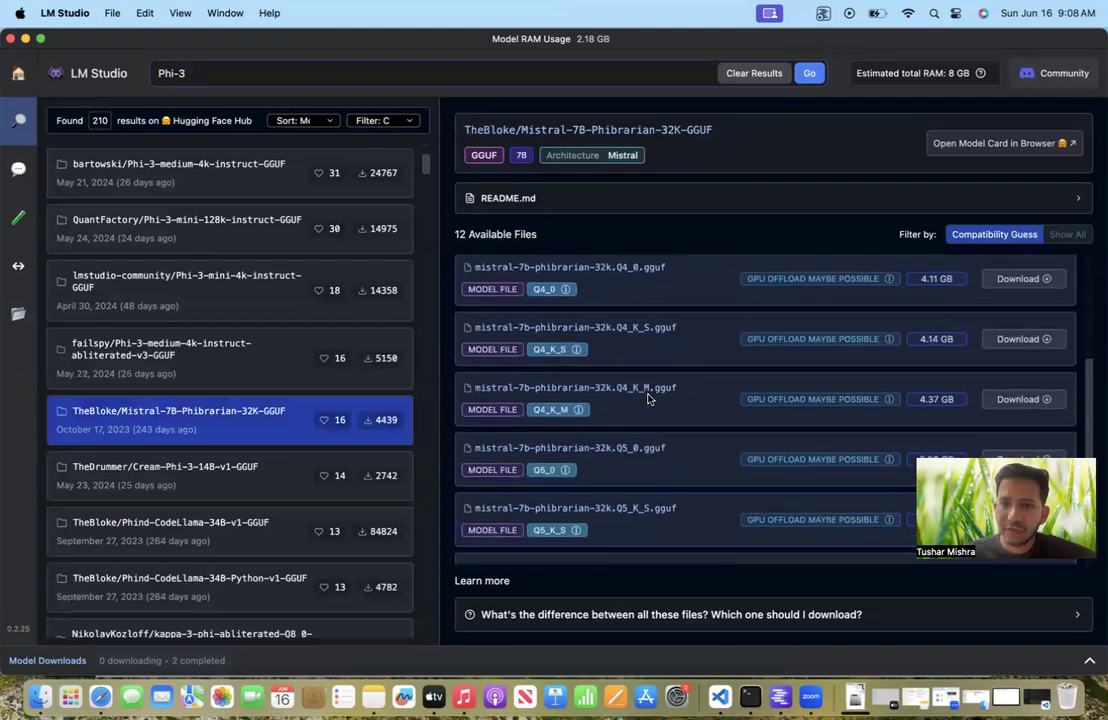
scroll(648, 399, up, 5)
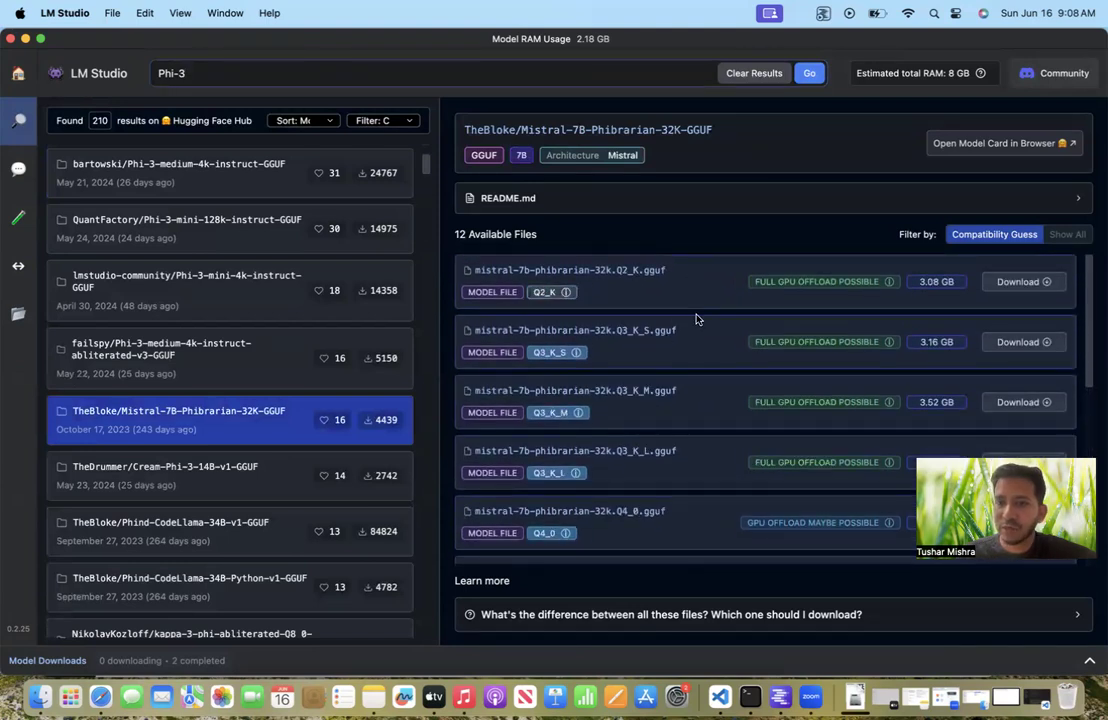
Compare the GPU offload ratings and sizes of the Mistral-7B-Phibrarian quantizations up to Q8_0, and minimize LM Studio to return to the Canva agenda.
scroll(697, 319, down, 2)
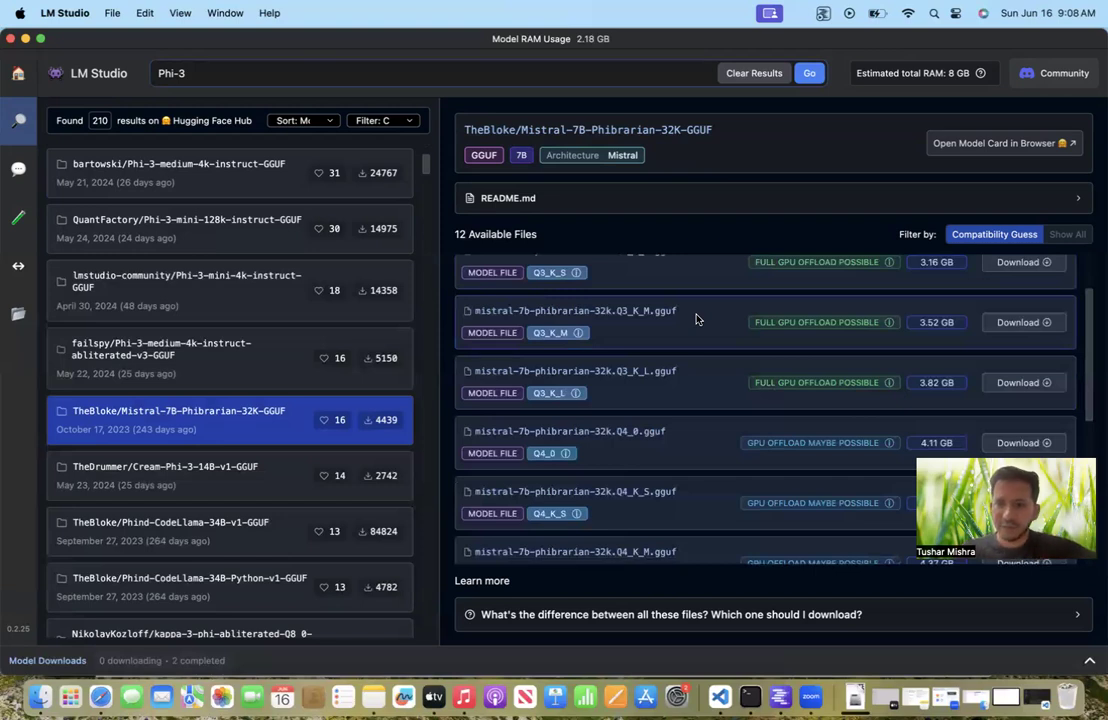
scroll(697, 319, down, 3)
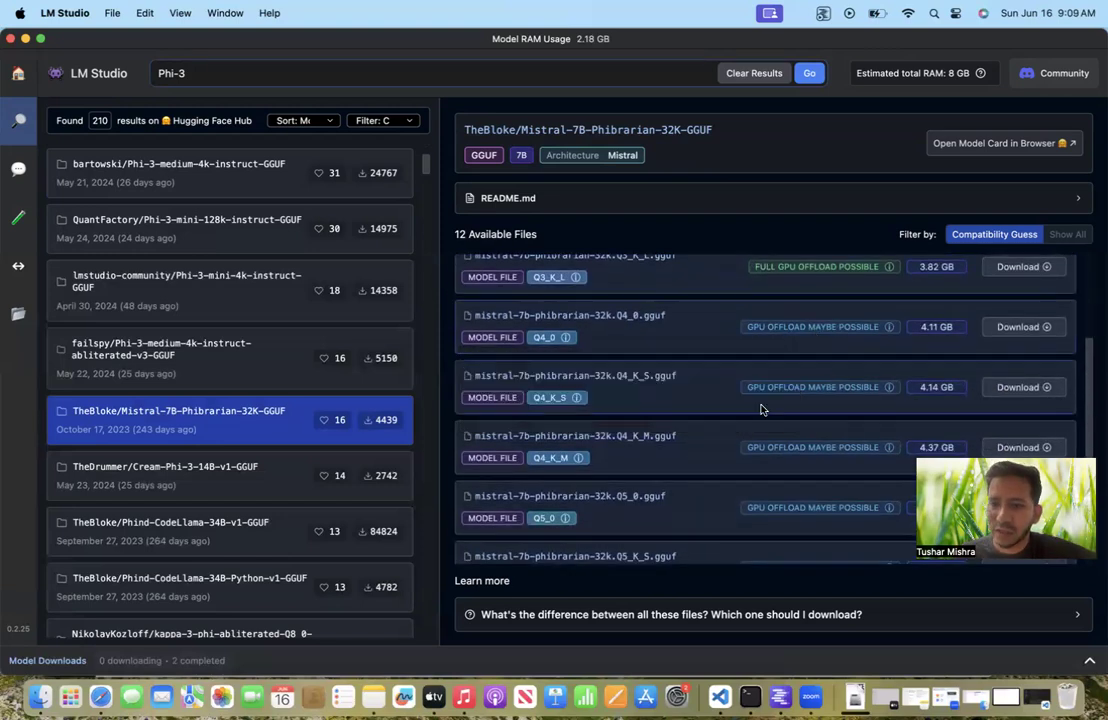
scroll(760, 409, down, 5)
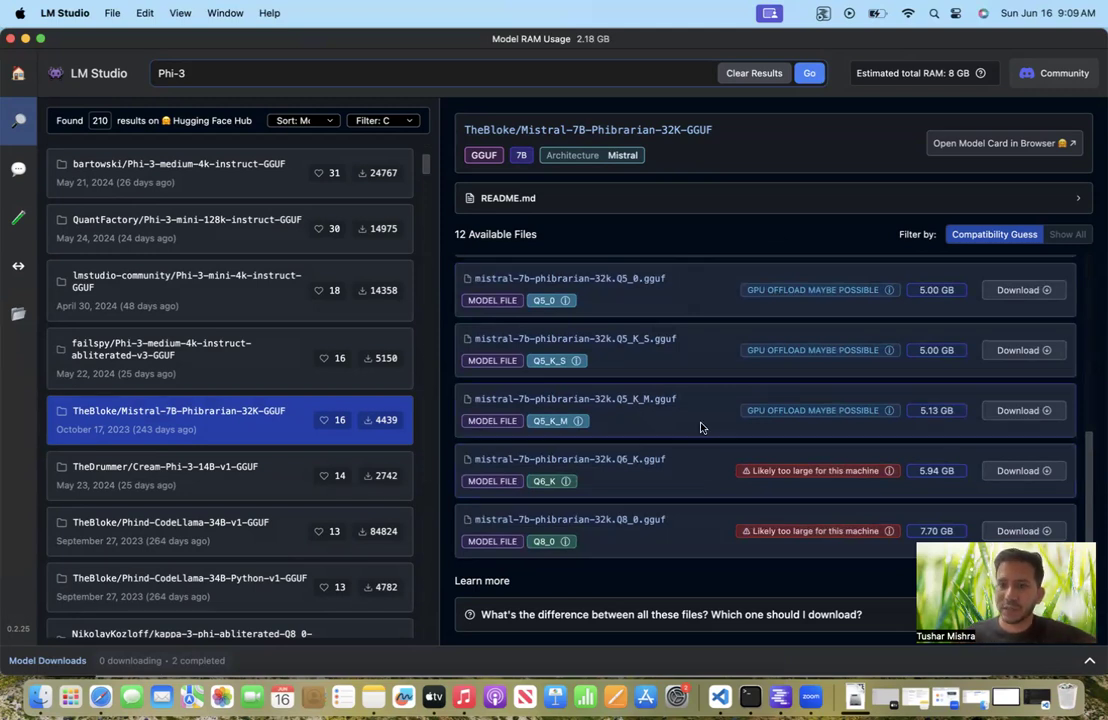
scroll(805, 380, up, 4)
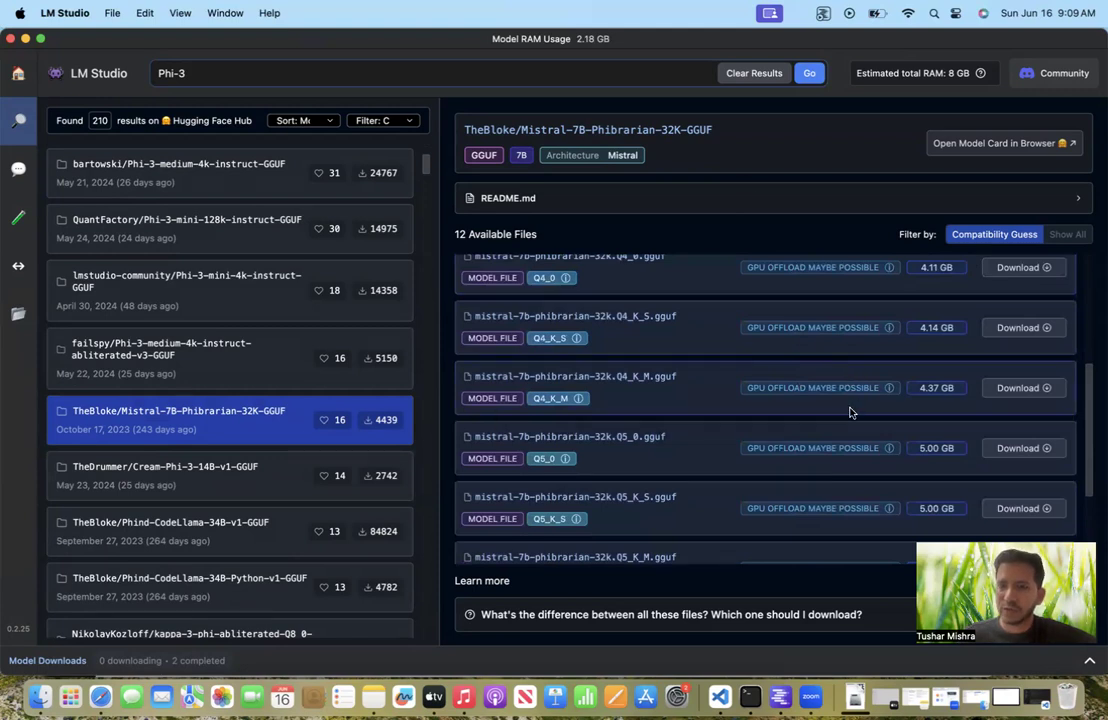
scroll(850, 412, down, 4)
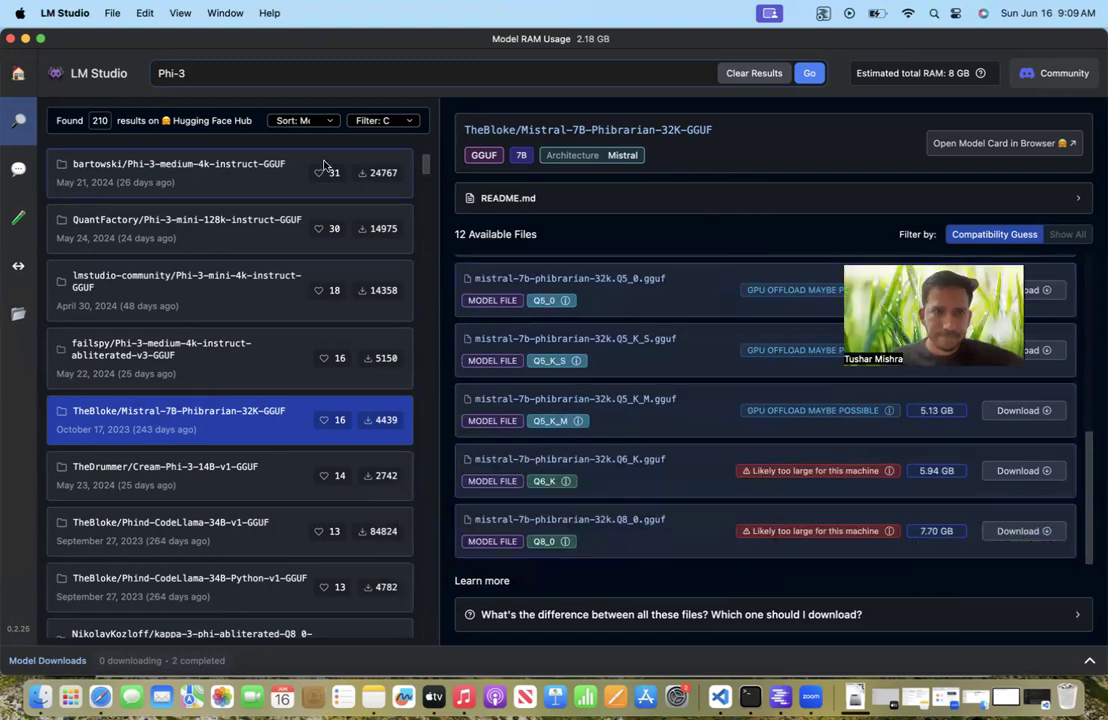
click(25, 38)
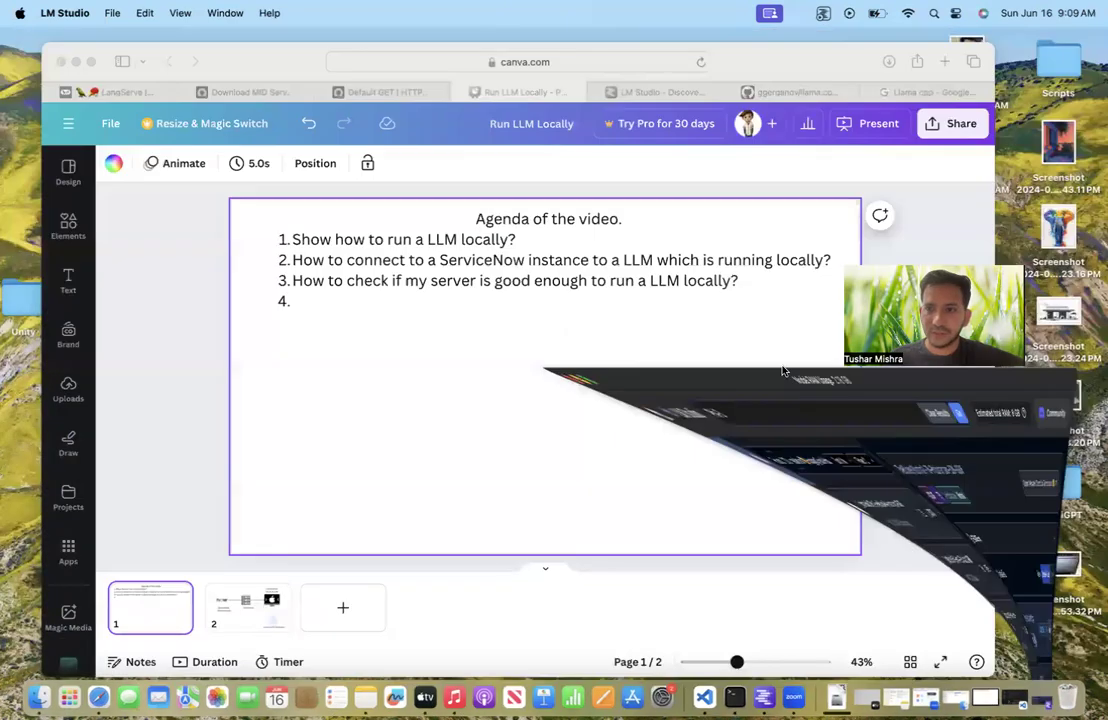